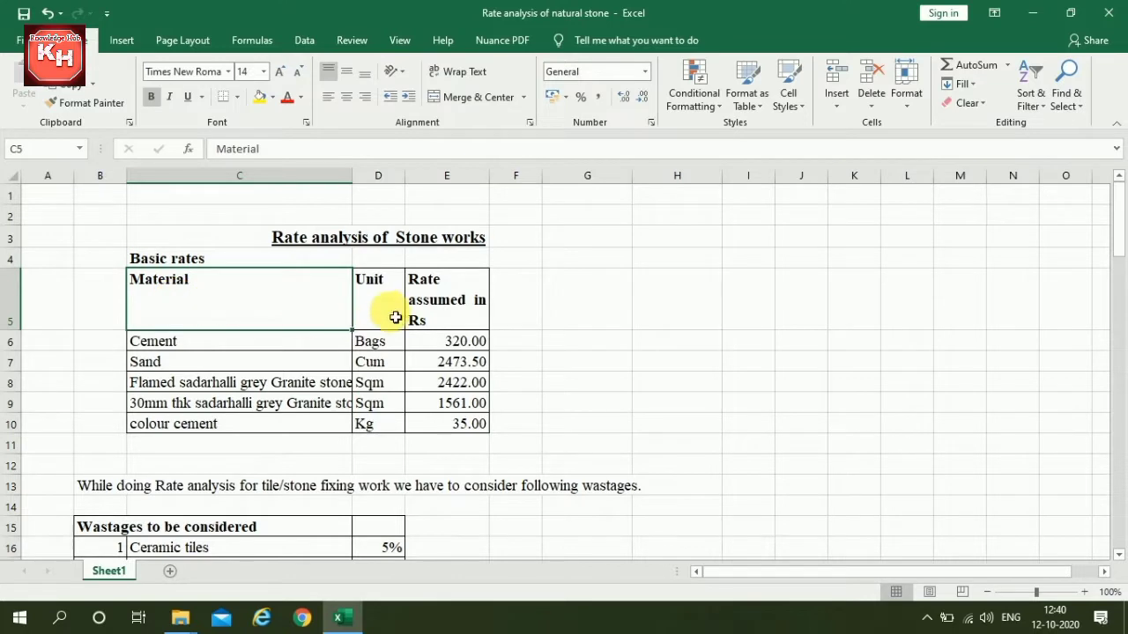
Step: Review the unit and assumed rate of each material in the Basic rates table, from cement through colour cement
{"action": "left_click", "coordinate": [375, 308]}
{"action": "left_click", "coordinate": [459, 309]}
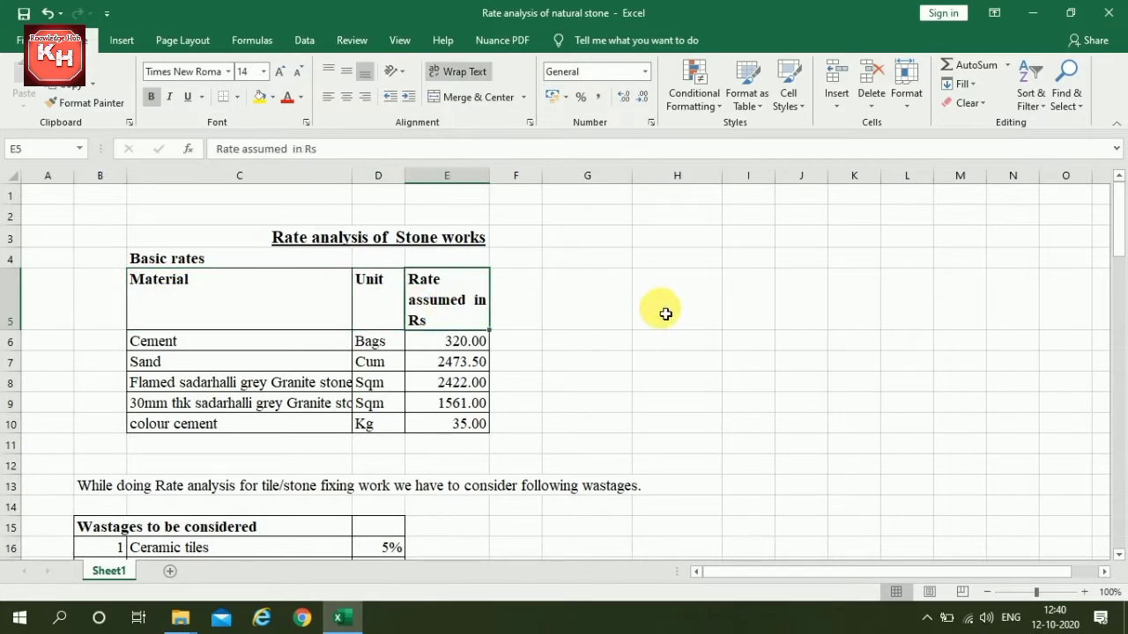
{"action": "left_click", "coordinate": [164, 341]}
{"action": "left_click", "coordinate": [474, 351]}
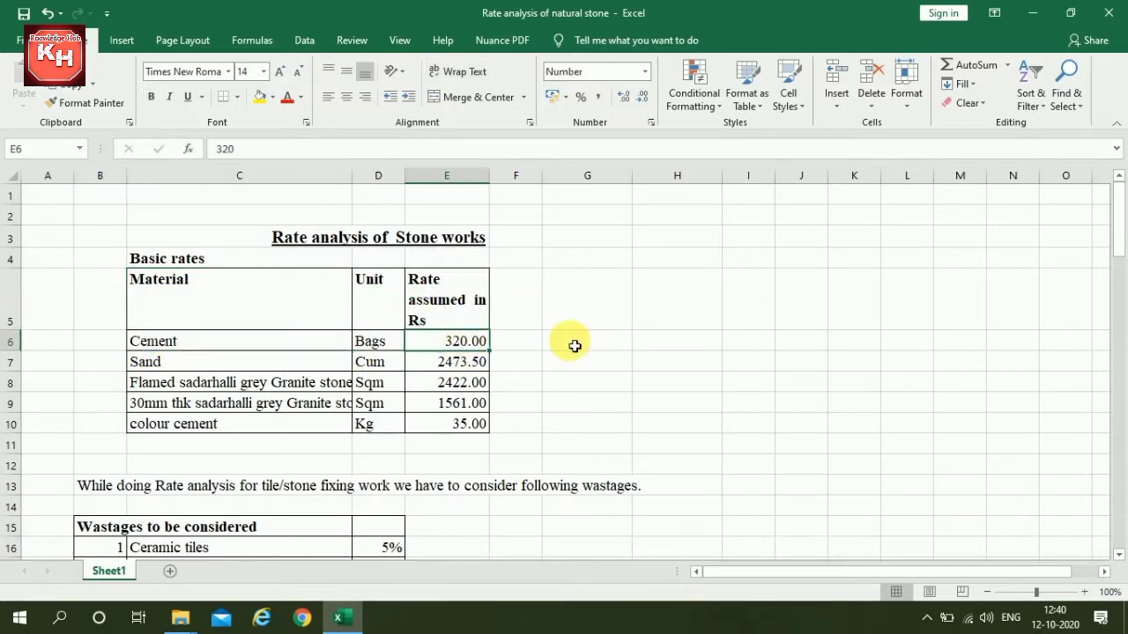
{"action": "left_click", "coordinate": [172, 364]}
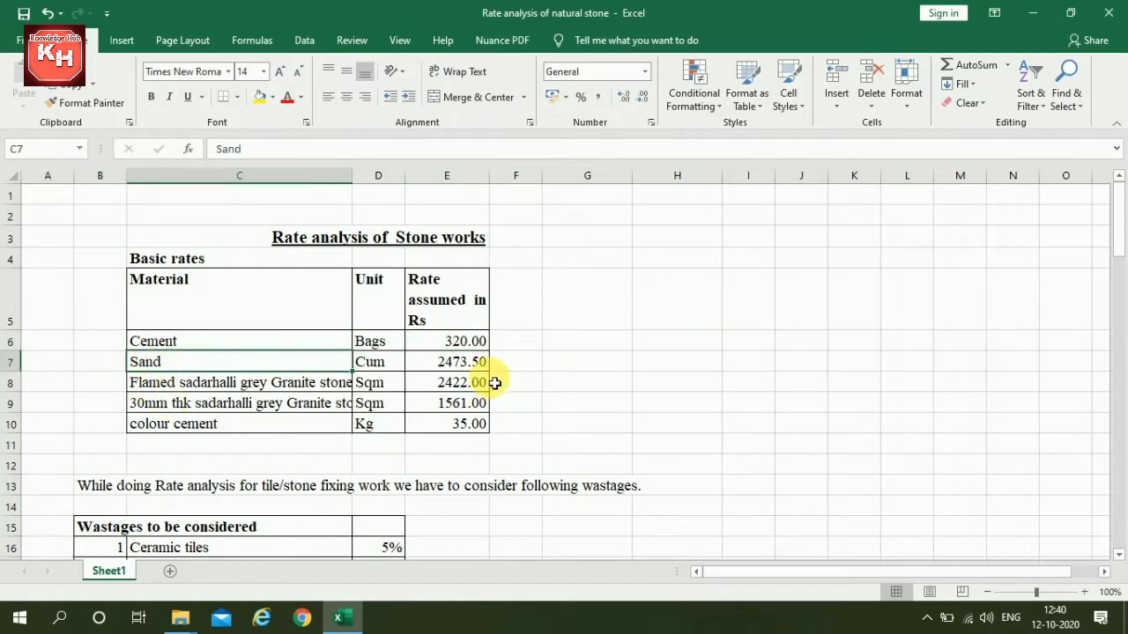
{"action": "left_click", "coordinate": [467, 364]}
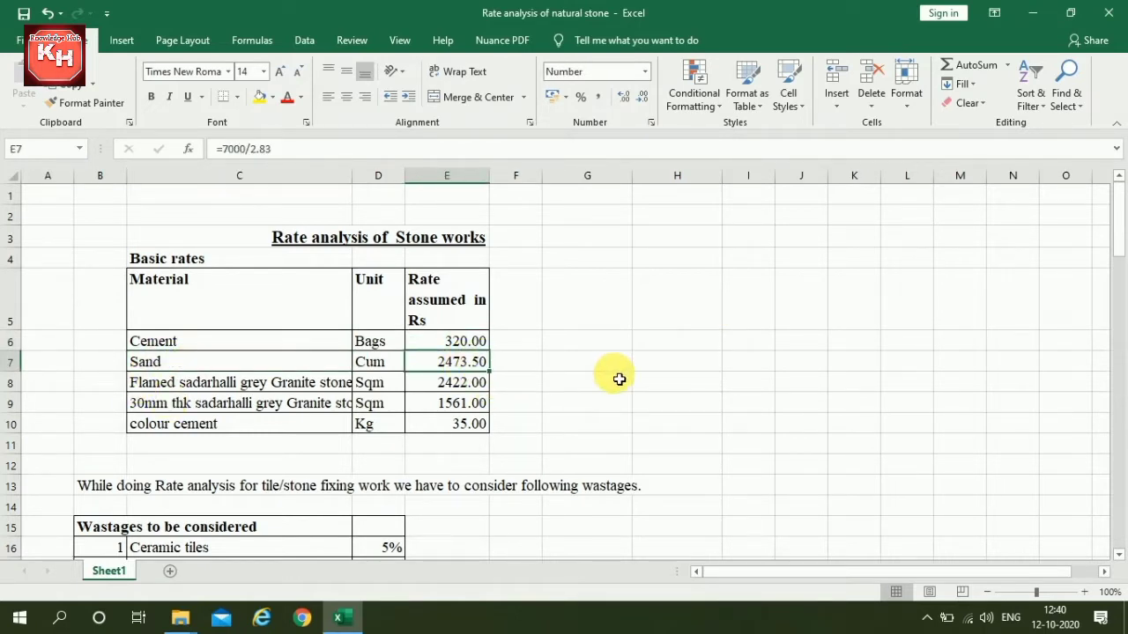
{"action": "left_click", "coordinate": [209, 384]}
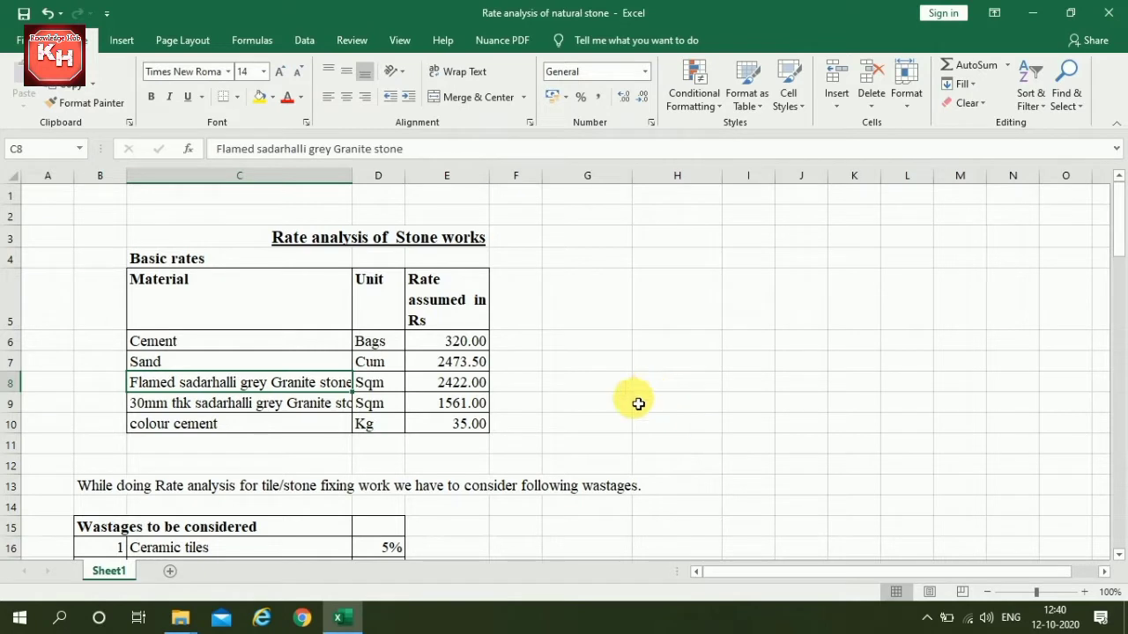
{"action": "left_click", "coordinate": [449, 384]}
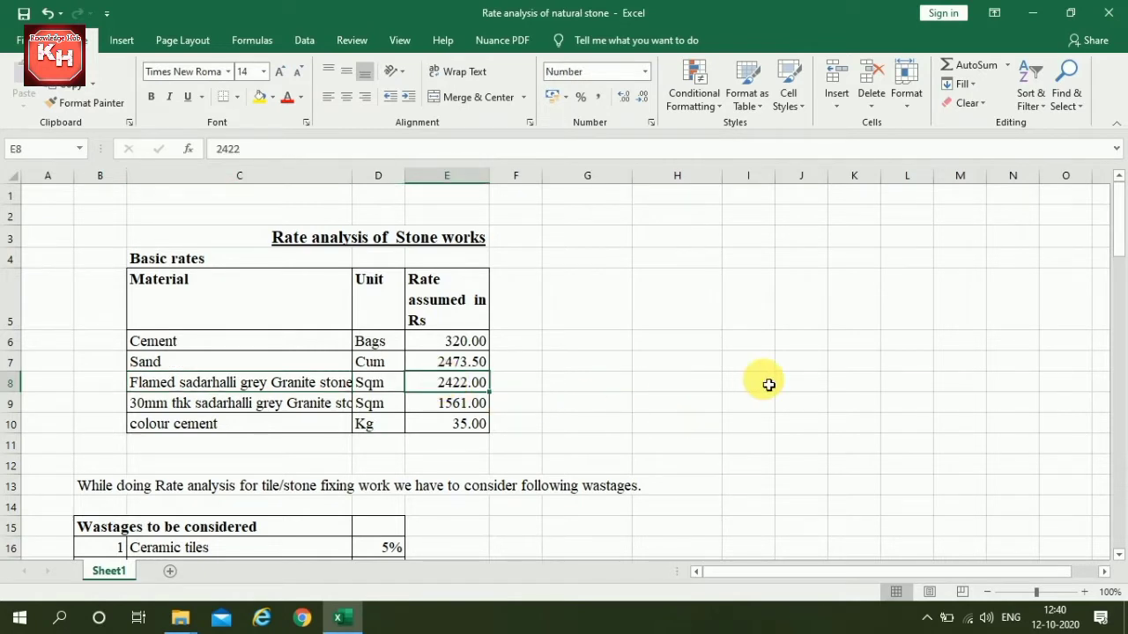
{"action": "left_click", "coordinate": [189, 402]}
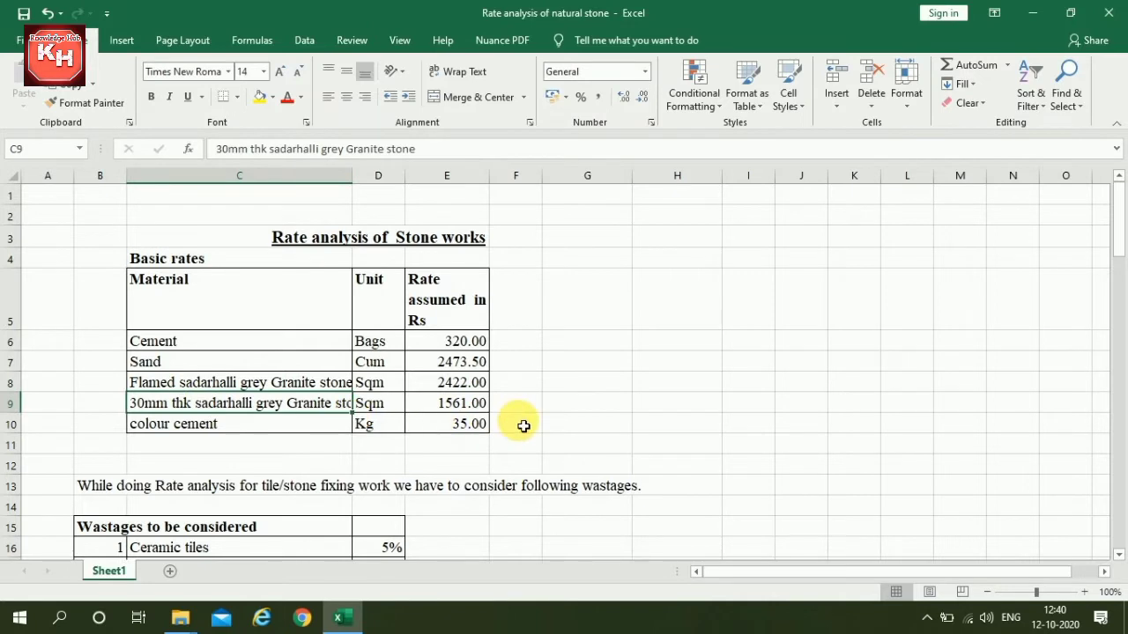
{"action": "left_click", "coordinate": [451, 402]}
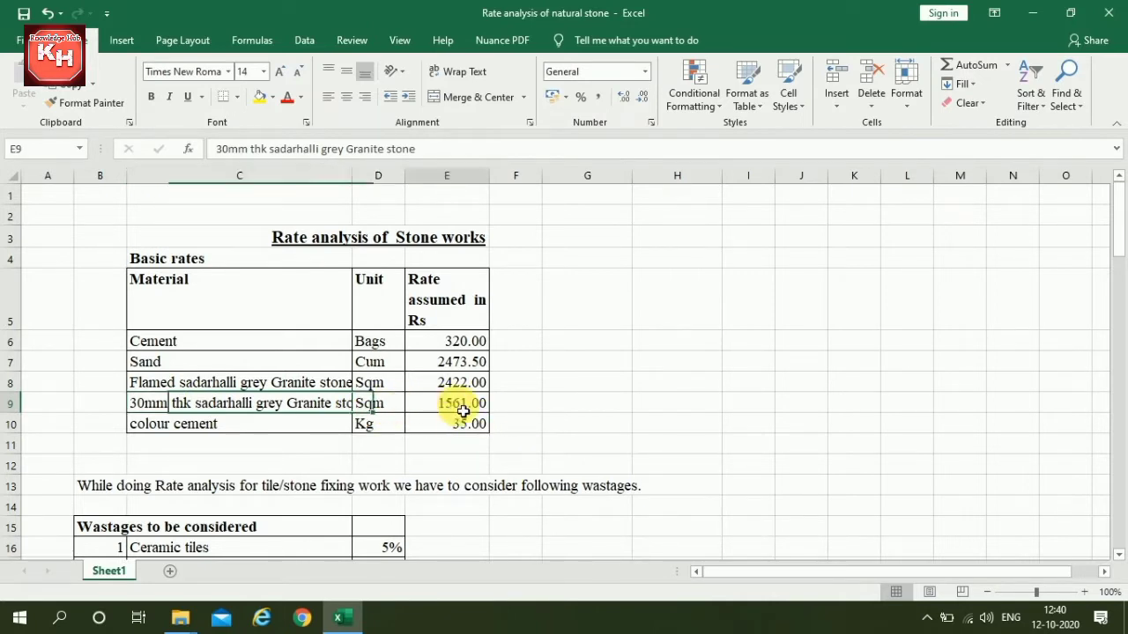
{"action": "left_click", "coordinate": [232, 424]}
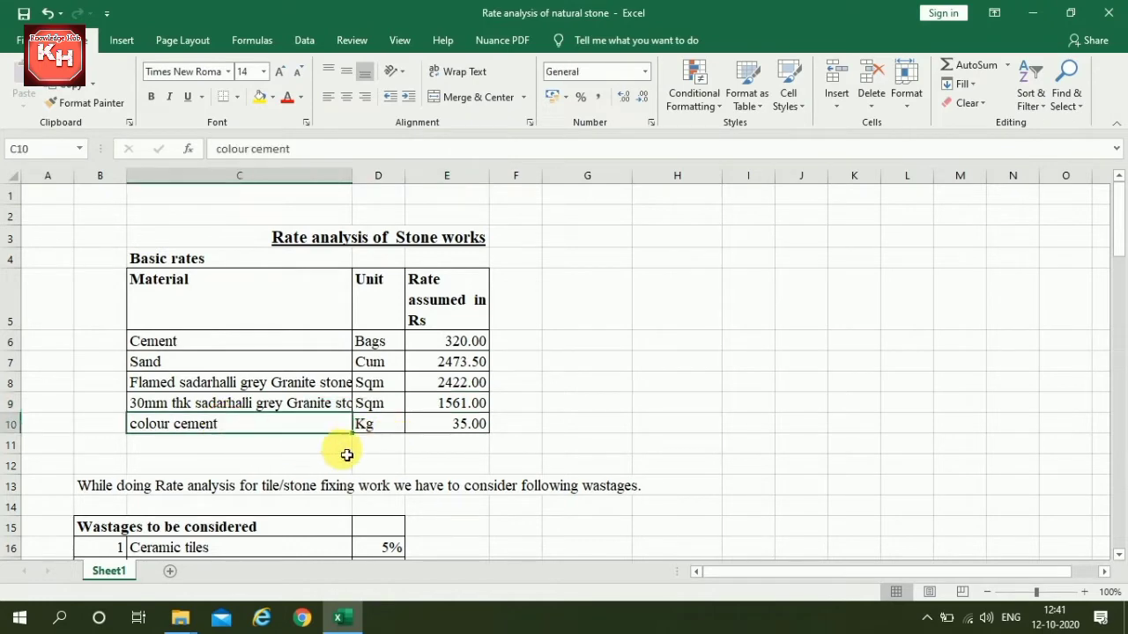
{"action": "left_click", "coordinate": [458, 425]}
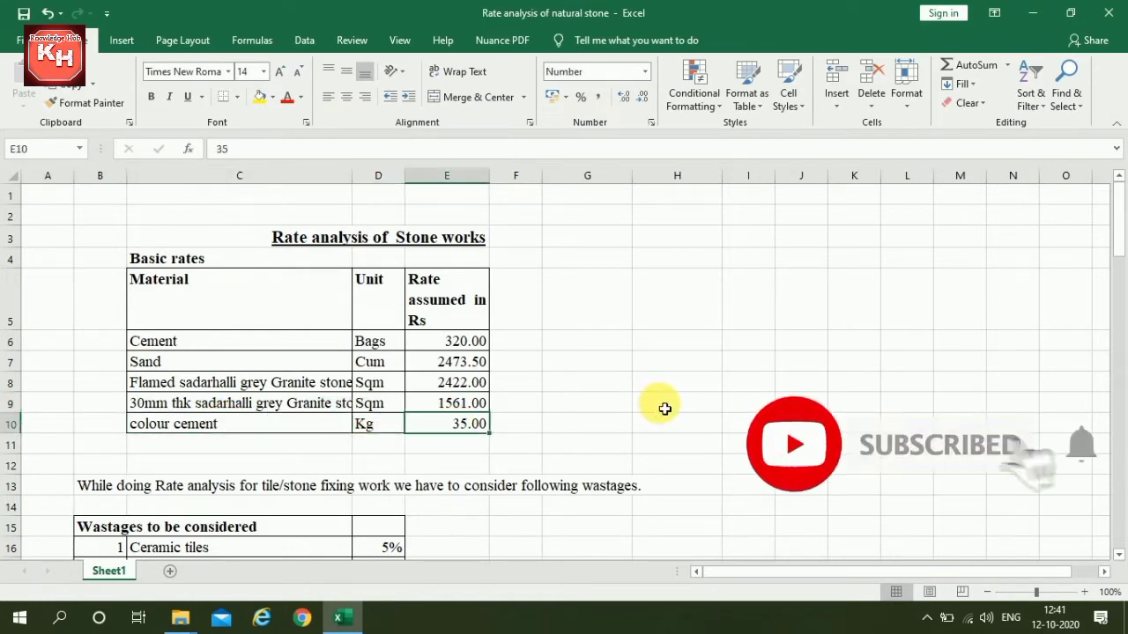
Step: Read the note on wastages for tile/stone fixing work and examine the heading of the wastage table beneath it
{"action": "scroll", "coordinate": [664, 409], "scroll_direction": "down", "scroll_amount": 1}
{"action": "scroll", "coordinate": [664, 409], "scroll_direction": "down", "scroll_amount": 2}
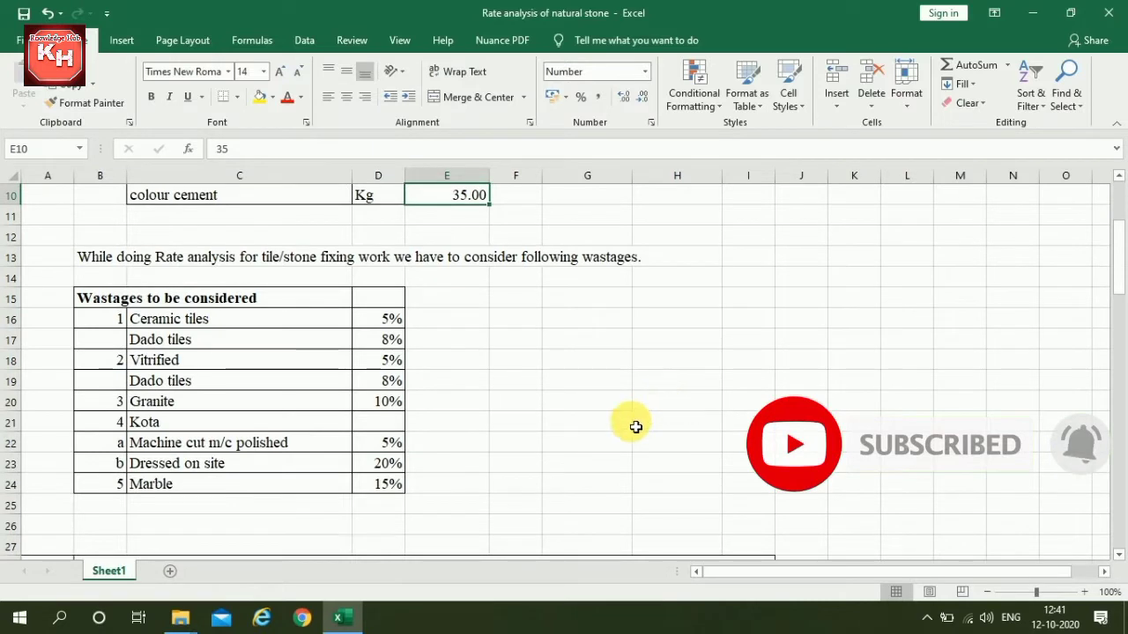
{"action": "left_click", "coordinate": [88, 256]}
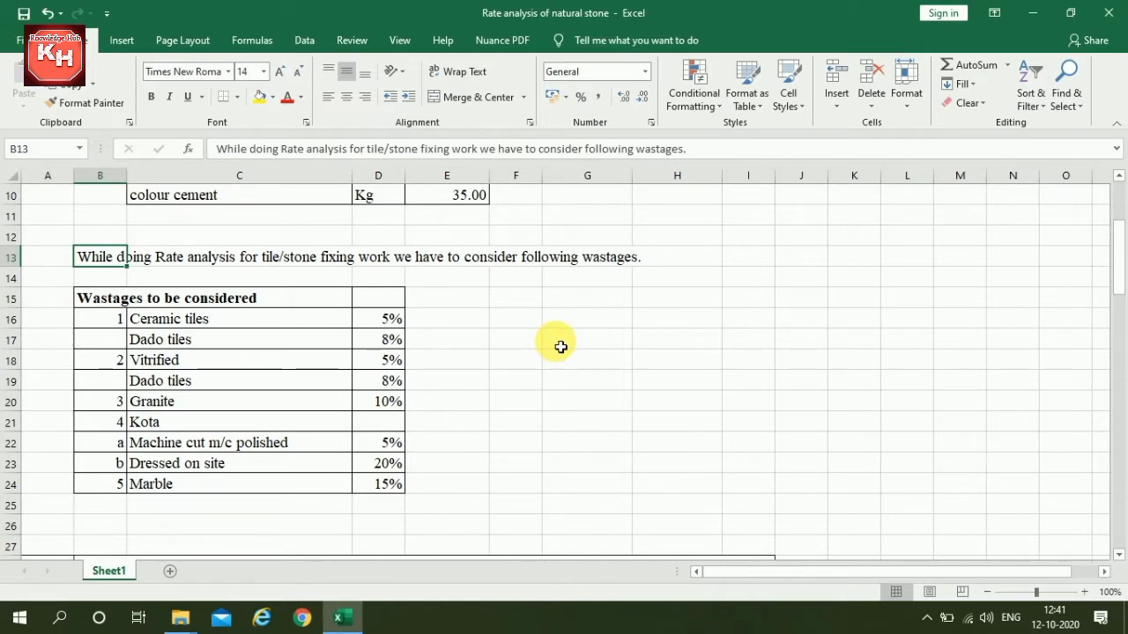
{"action": "left_click", "coordinate": [504, 304]}
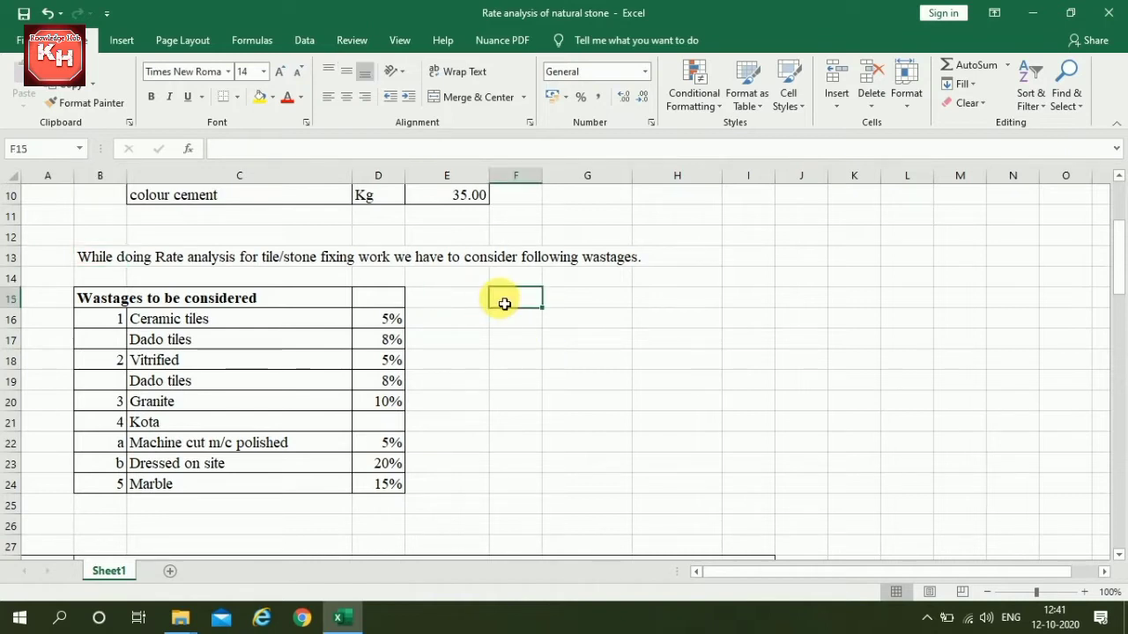
{"action": "left_click", "coordinate": [90, 258]}
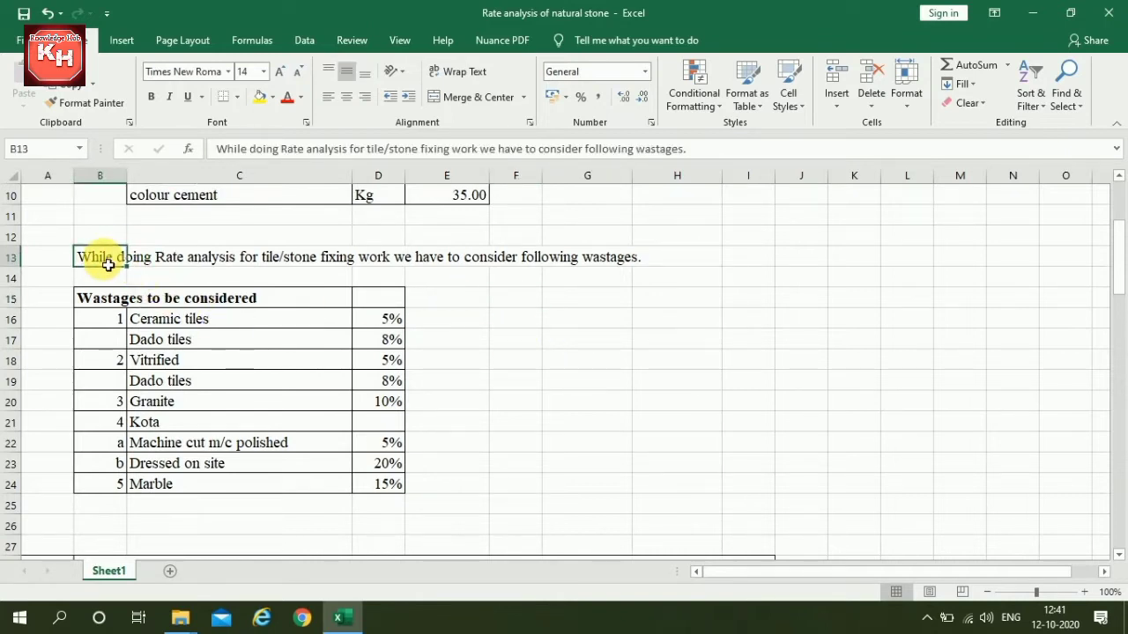
{"action": "left_click", "coordinate": [383, 304]}
{"action": "left_click", "coordinate": [385, 321]}
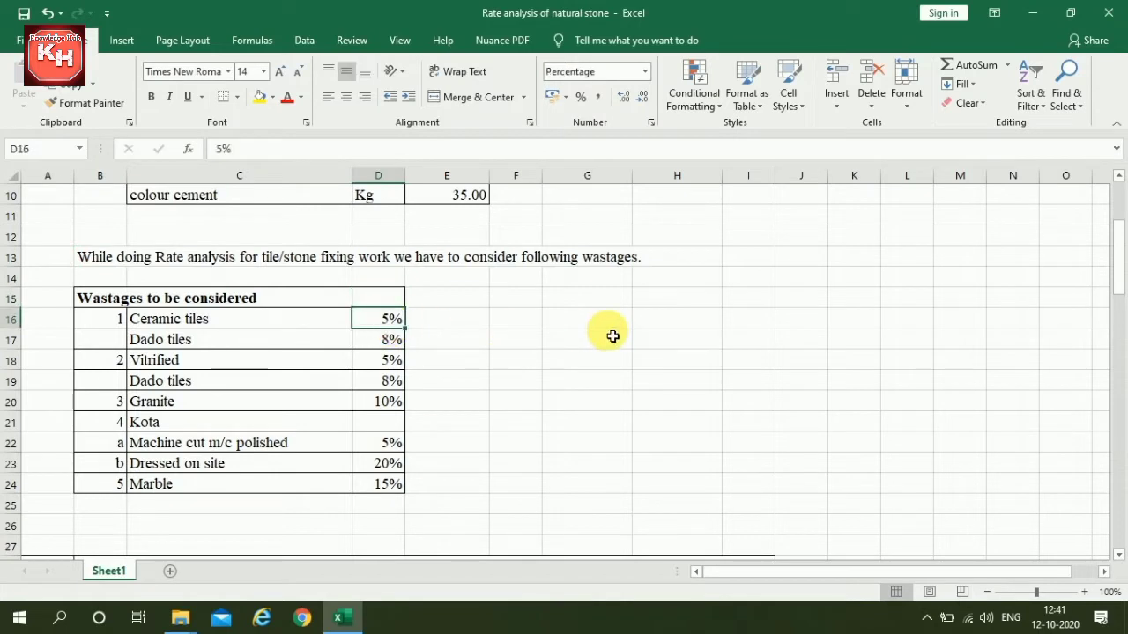
{"action": "left_click", "coordinate": [93, 298]}
{"action": "left_click", "coordinate": [241, 302]}
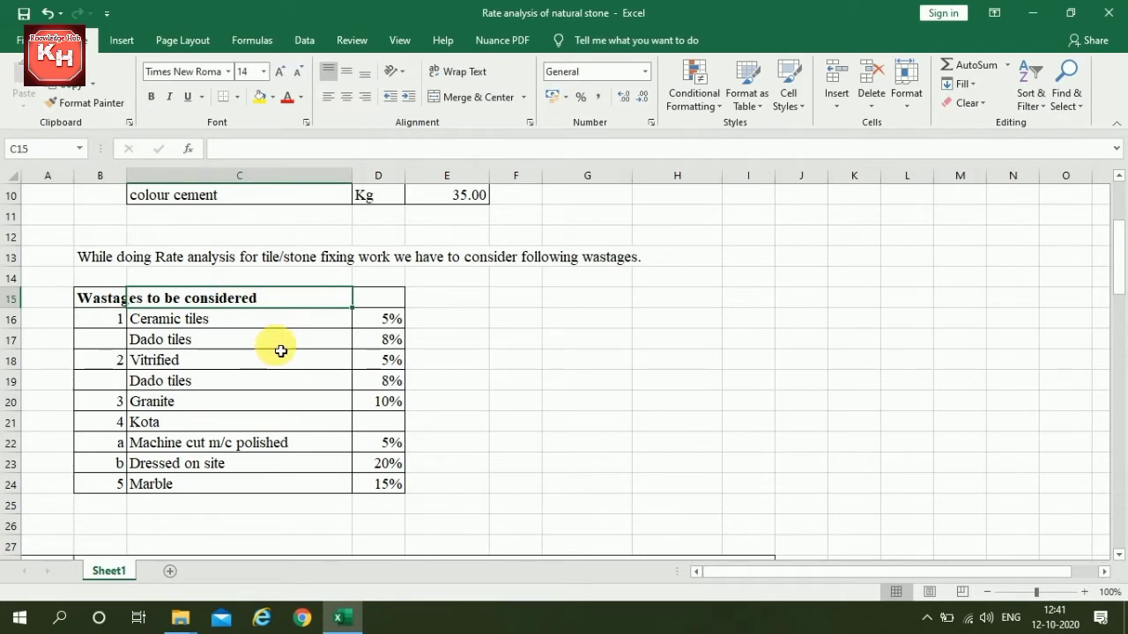
Step: Examine the wastage percentages for ceramic tiles, vitrified tiles, their dado tiles, and granite
{"action": "left_click", "coordinate": [198, 318]}
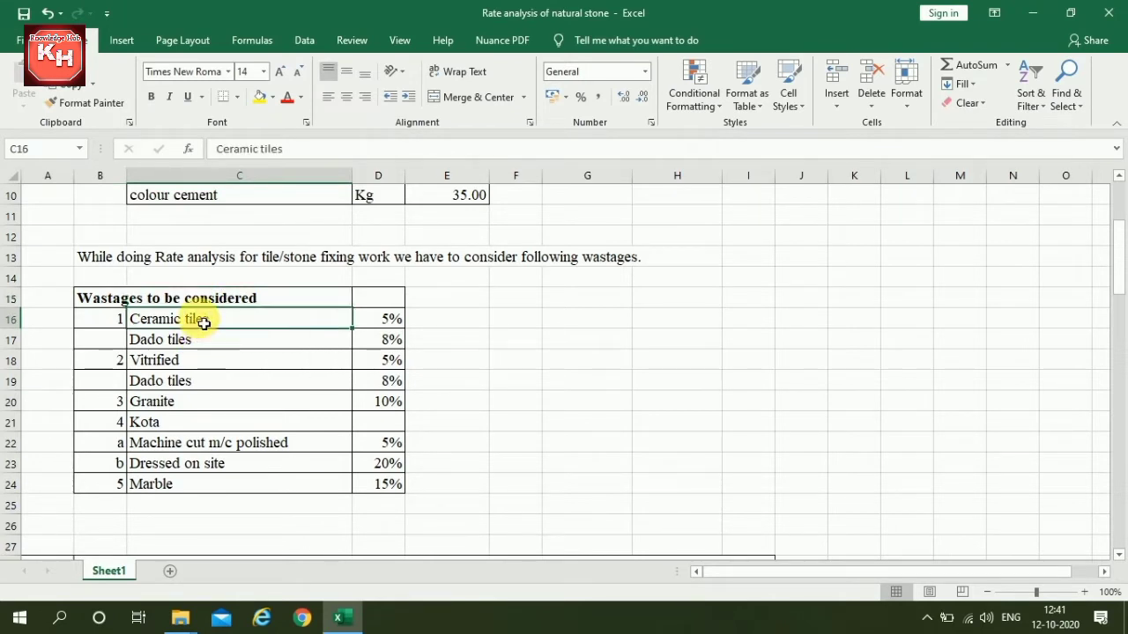
{"action": "left_click", "coordinate": [401, 323]}
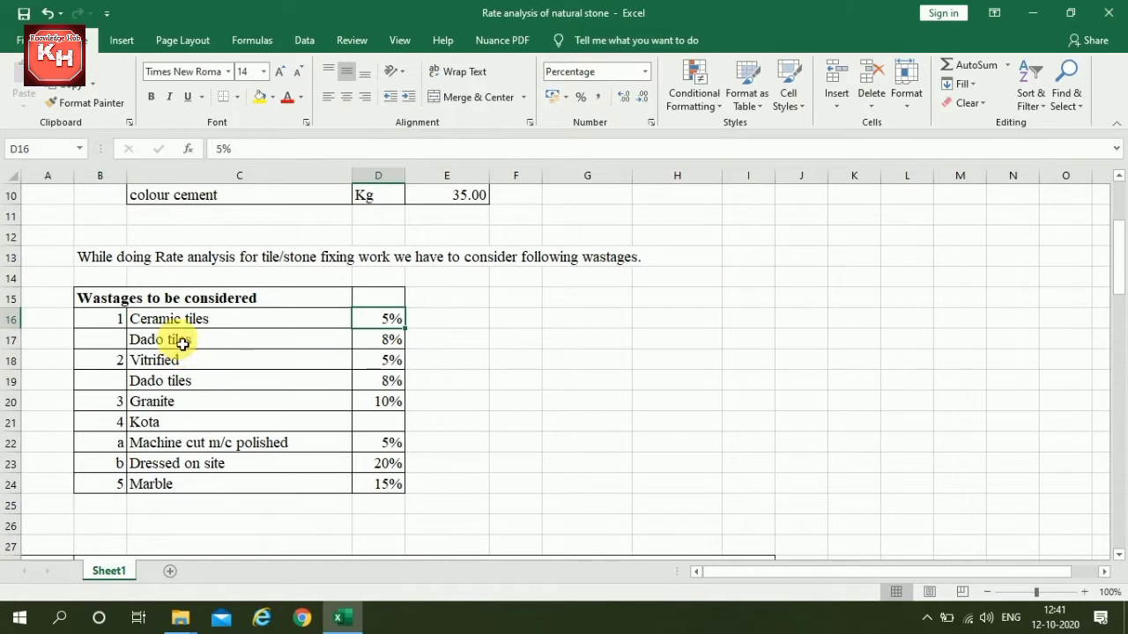
{"action": "left_click", "coordinate": [176, 340]}
{"action": "left_click", "coordinate": [376, 343]}
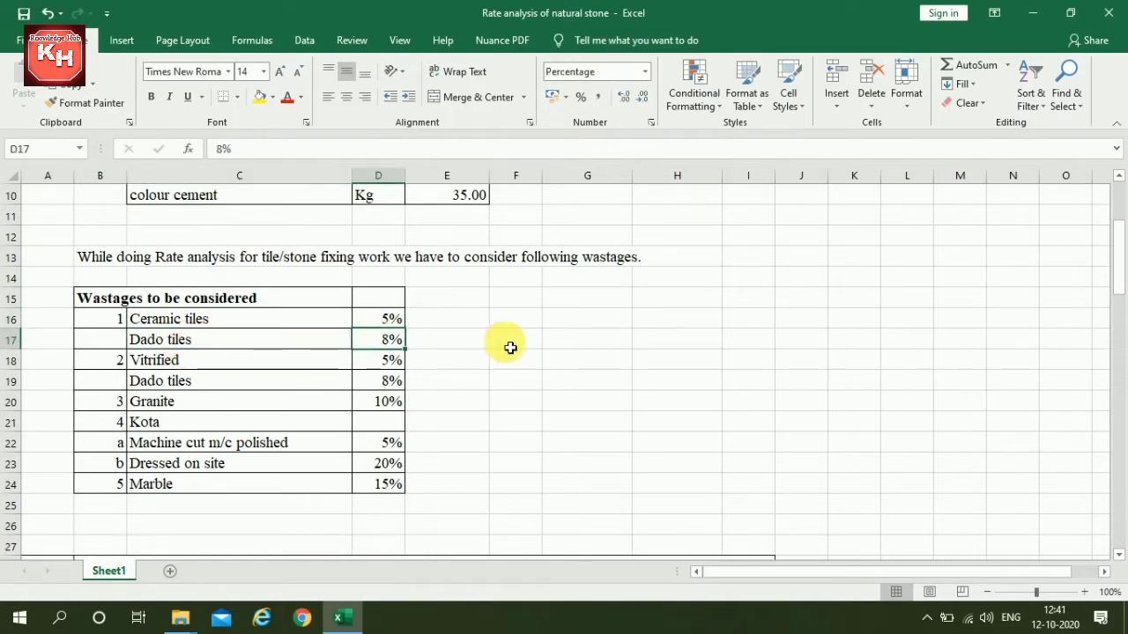
{"action": "left_click", "coordinate": [220, 368]}
{"action": "left_click", "coordinate": [393, 363]}
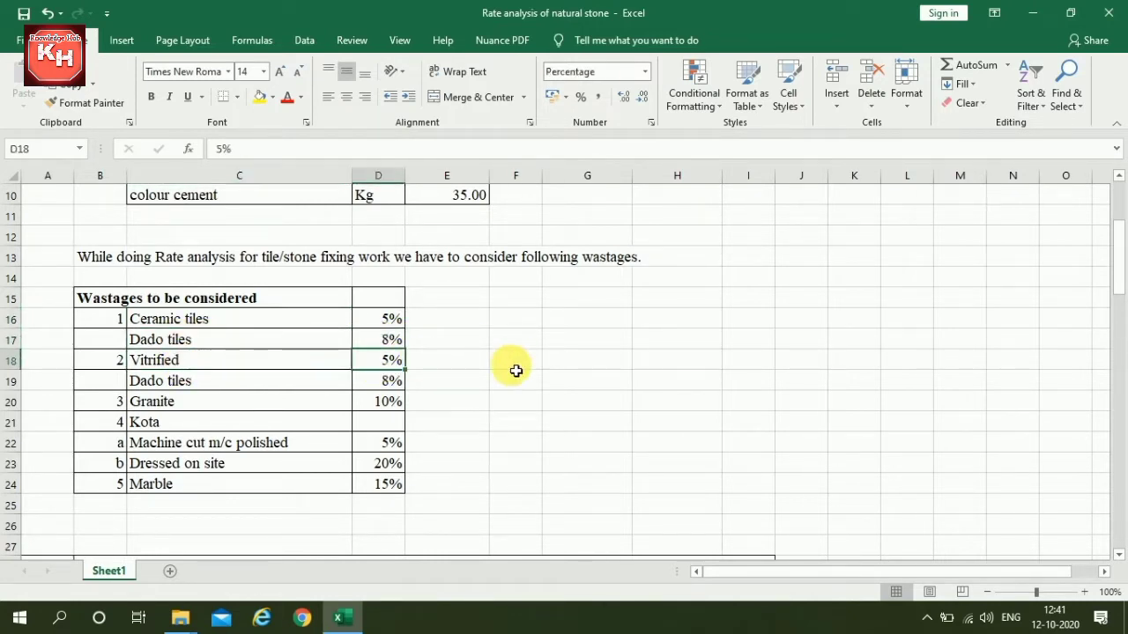
{"action": "left_click", "coordinate": [175, 384]}
{"action": "left_click", "coordinate": [389, 383]}
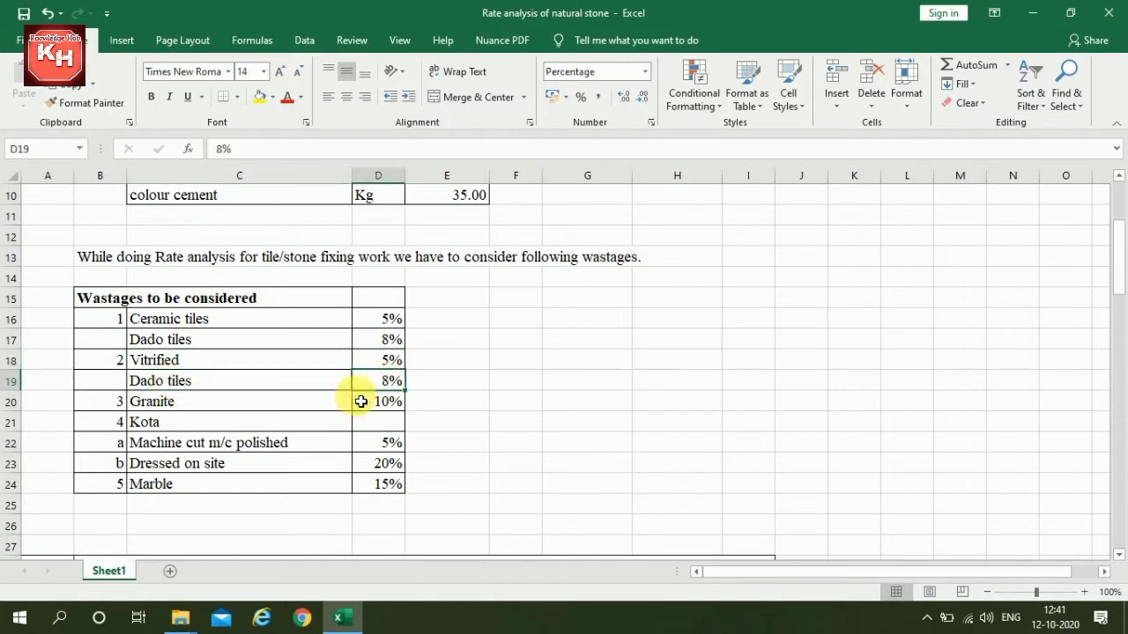
{"action": "left_click", "coordinate": [187, 404]}
{"action": "left_click", "coordinate": [385, 403]}
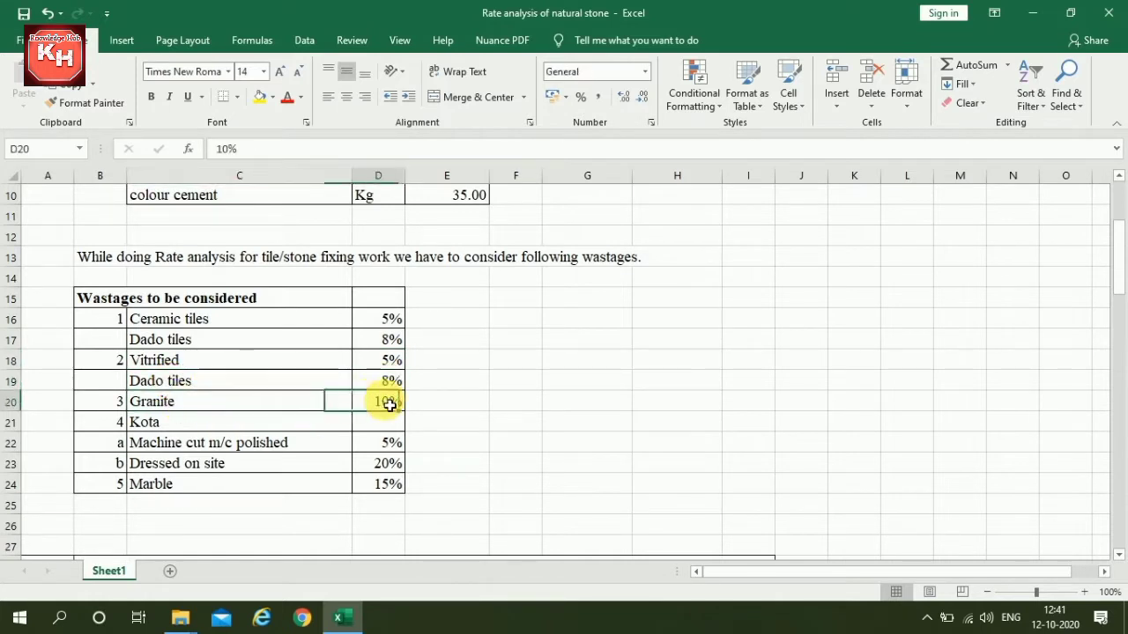
Step: Examine the wastage percentages for machine-cut and site-dressed Kota stone and for marble
{"action": "left_click", "coordinate": [165, 429]}
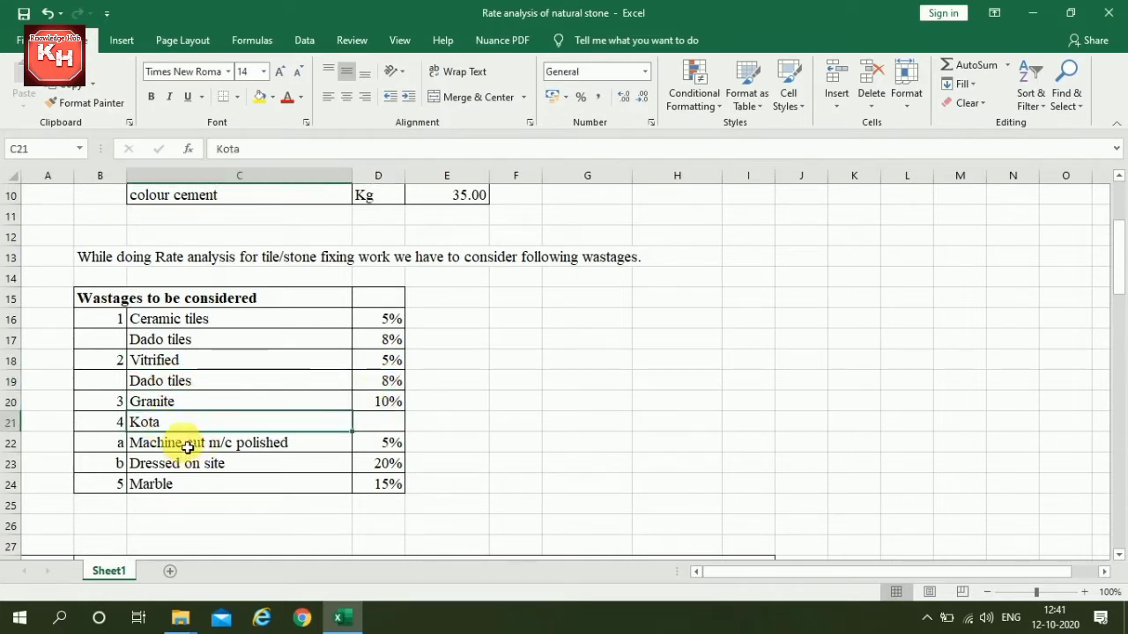
{"action": "left_click", "coordinate": [189, 446]}
{"action": "left_click", "coordinate": [386, 450]}
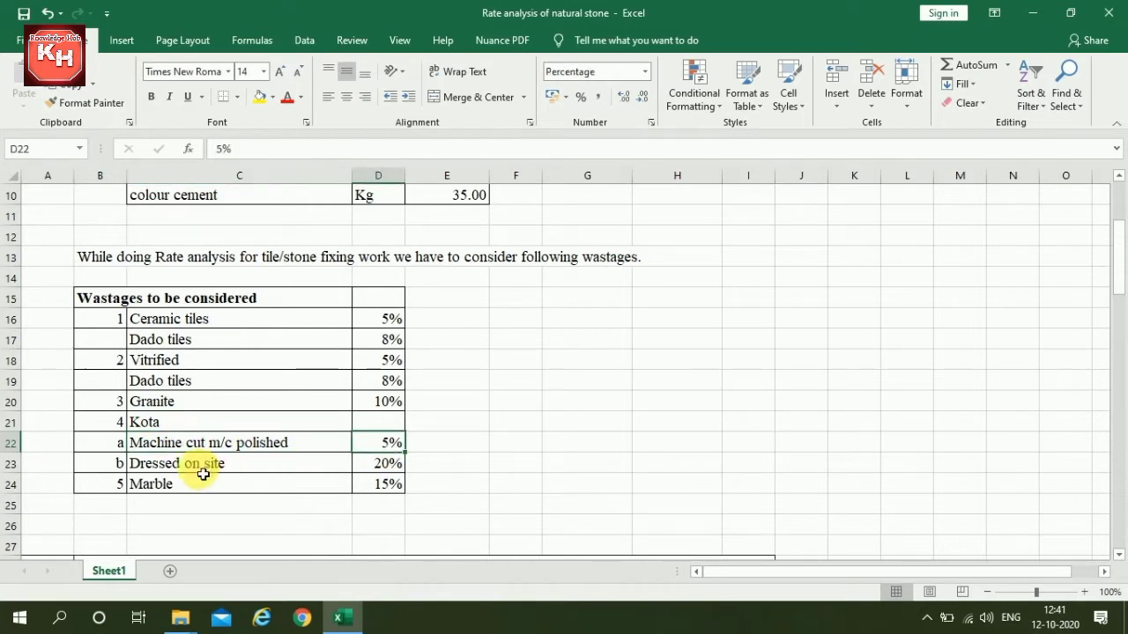
{"action": "left_click", "coordinate": [201, 469]}
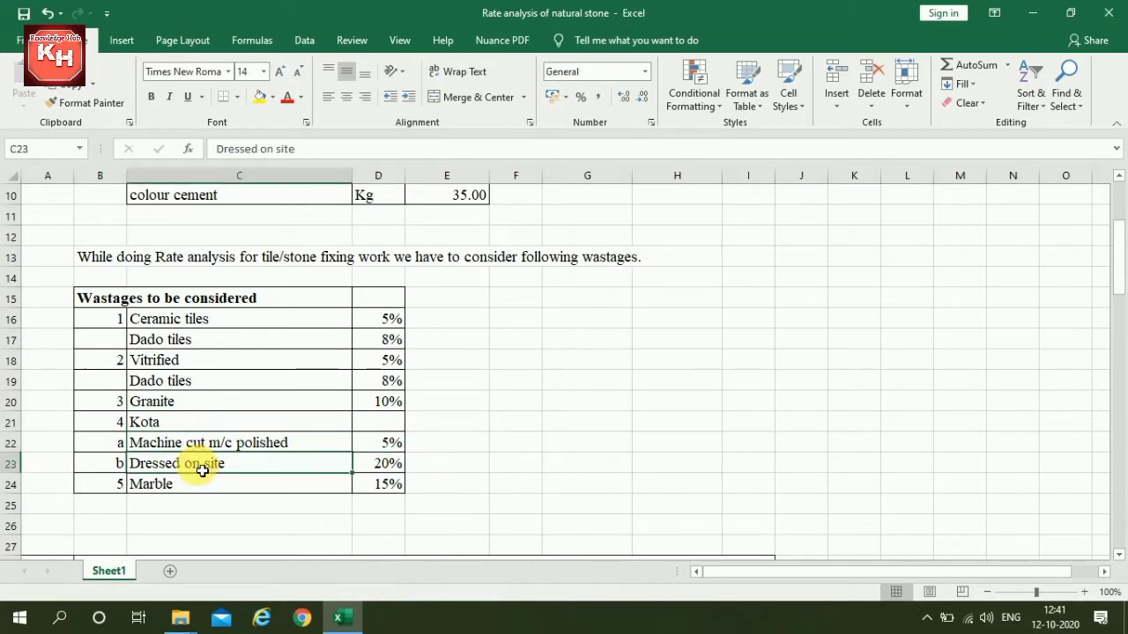
{"action": "left_click", "coordinate": [399, 465]}
{"action": "left_click", "coordinate": [172, 484]}
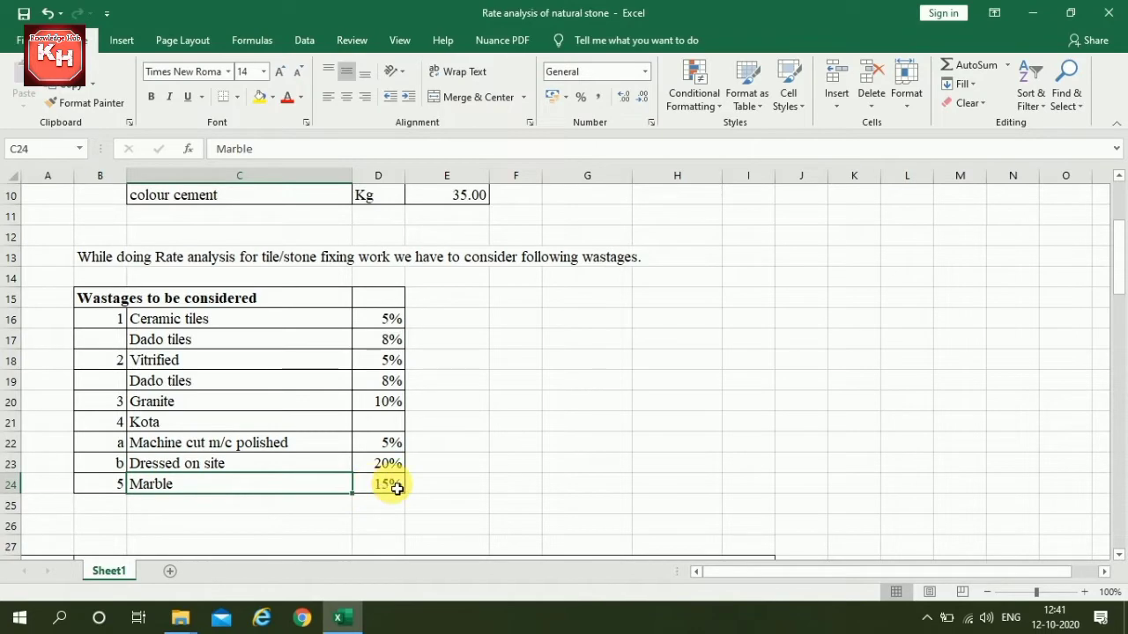
{"action": "left_click", "coordinate": [390, 485]}
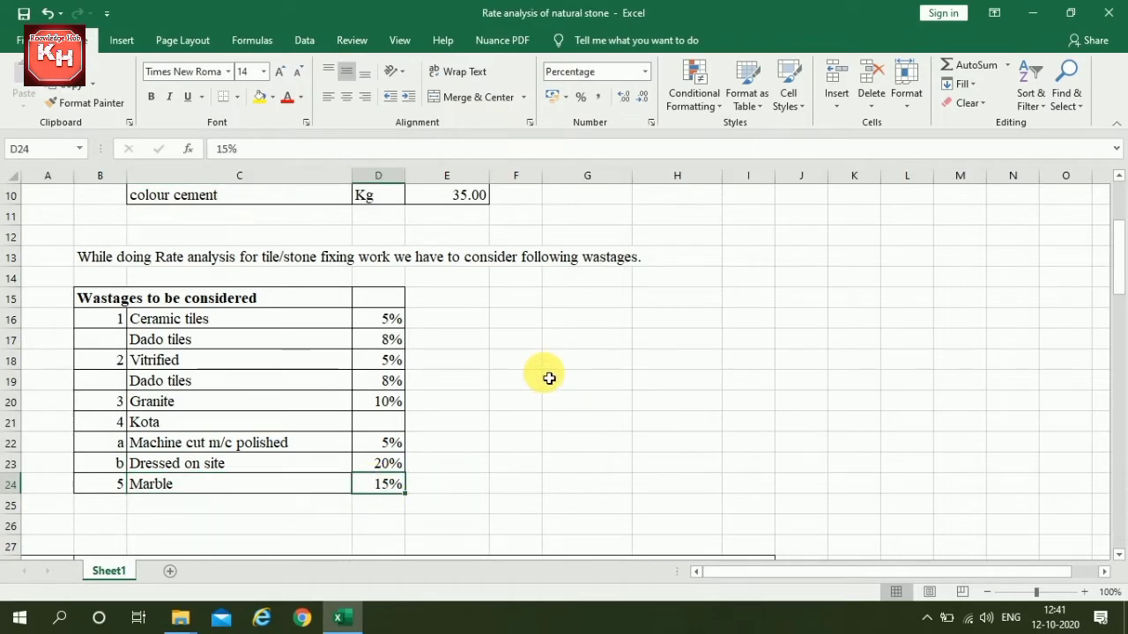
Step: Read the item 1 specification under "GRANITE STONE for platform" and look over the calculation table below it
{"action": "scroll", "coordinate": [548, 378], "scroll_direction": "down", "scroll_amount": 6}
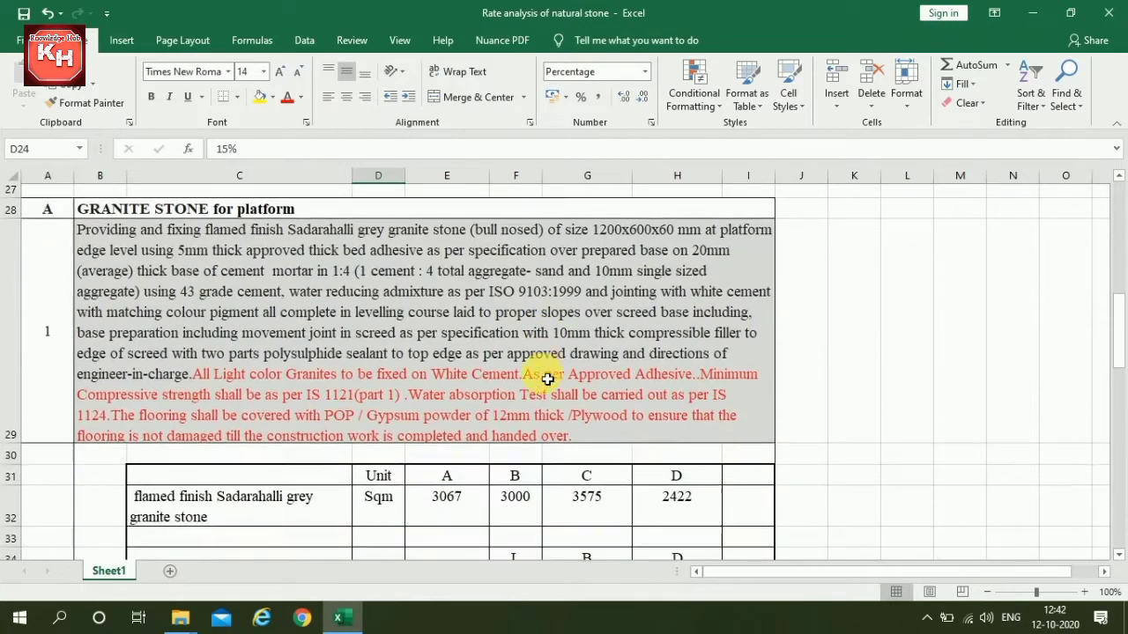
{"action": "scroll", "coordinate": [548, 378], "scroll_direction": "down", "scroll_amount": 1}
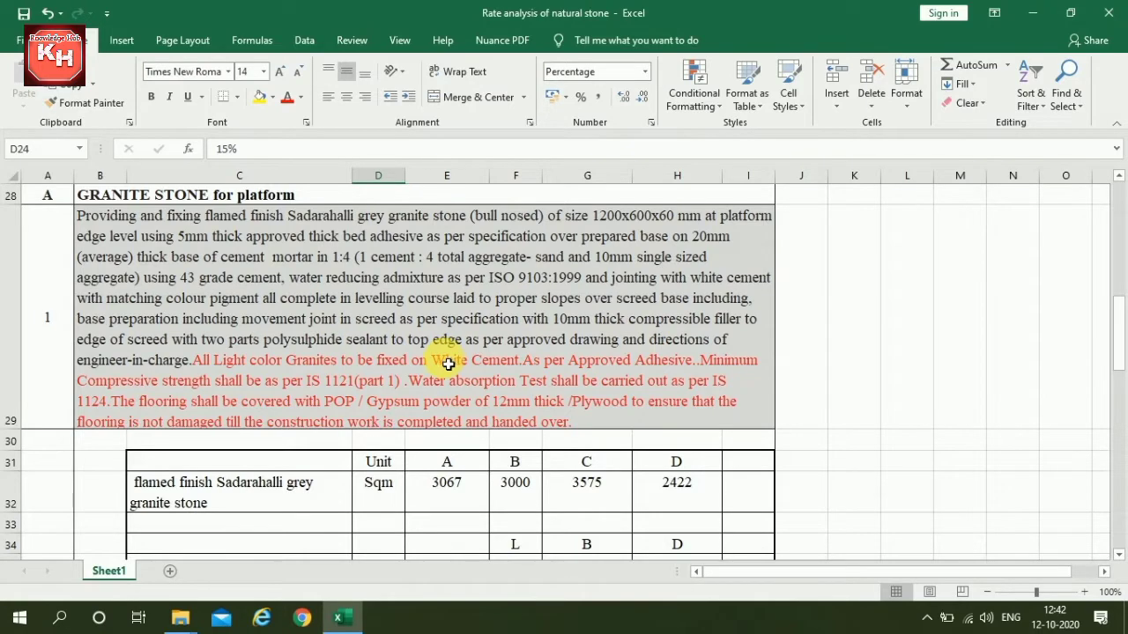
{"action": "scroll", "coordinate": [447, 364], "scroll_direction": "down", "scroll_amount": 1}
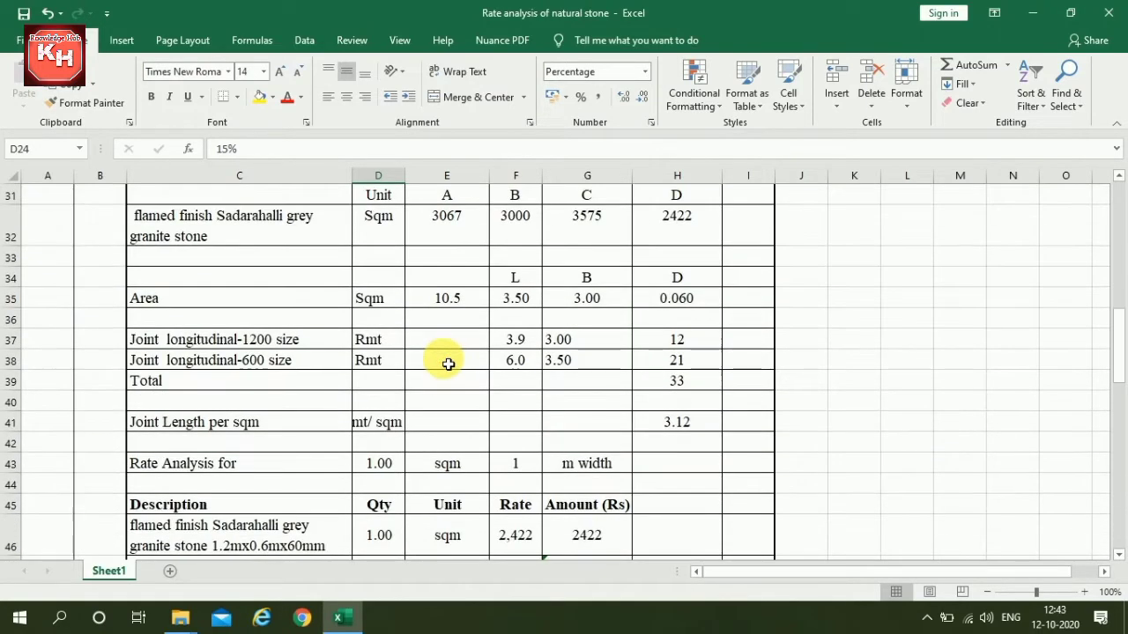
{"action": "scroll", "coordinate": [447, 364], "scroll_direction": "up", "scroll_amount": 1}
Step: Examine the four quoted rates, A to D, for the flamed finish Sadarahalli grey granite stone
{"action": "left_click", "coordinate": [247, 501]}
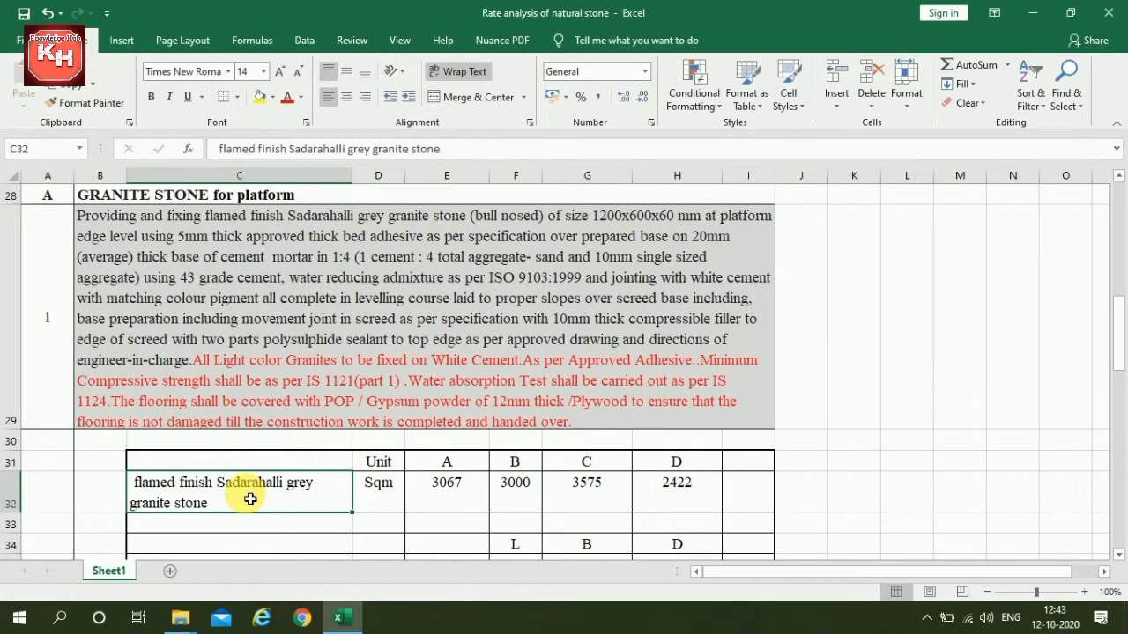
{"action": "left_click", "coordinate": [463, 493]}
{"action": "scroll", "coordinate": [466, 496], "scroll_direction": "down", "scroll_amount": 1}
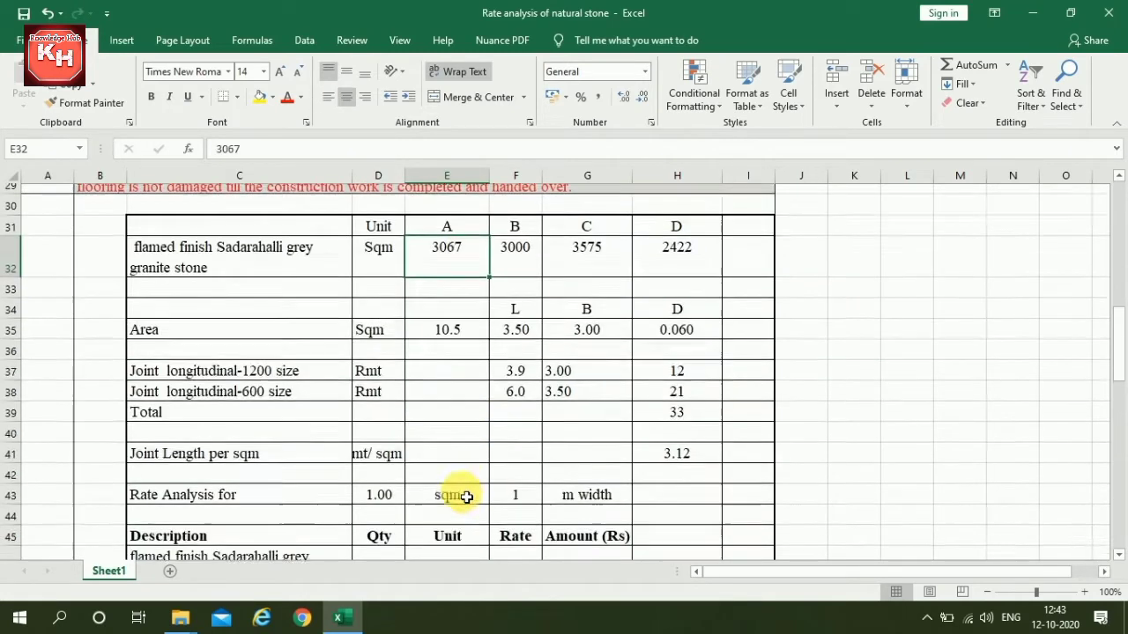
{"action": "scroll", "coordinate": [466, 497], "scroll_direction": "down", "scroll_amount": 1}
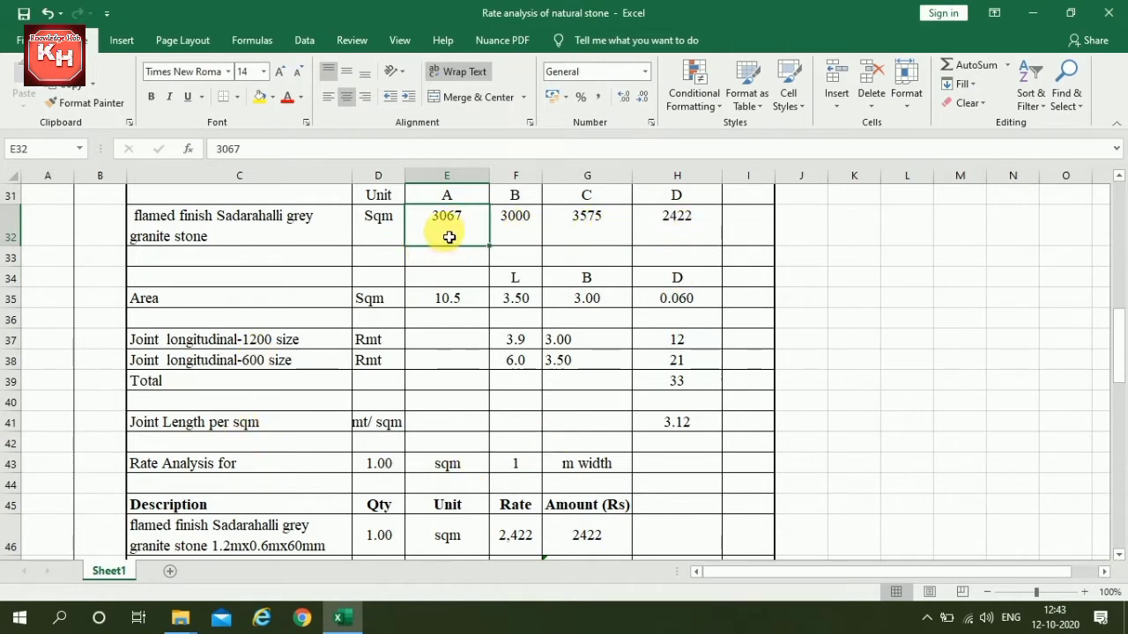
{"action": "left_click", "coordinate": [524, 229]}
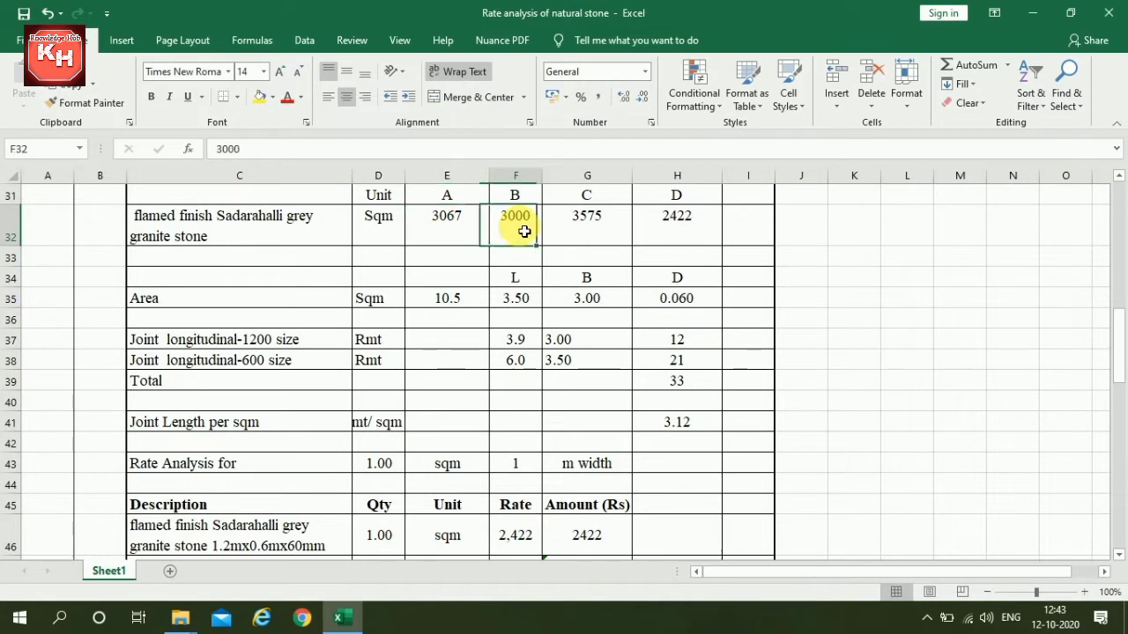
{"action": "left_click", "coordinate": [590, 234]}
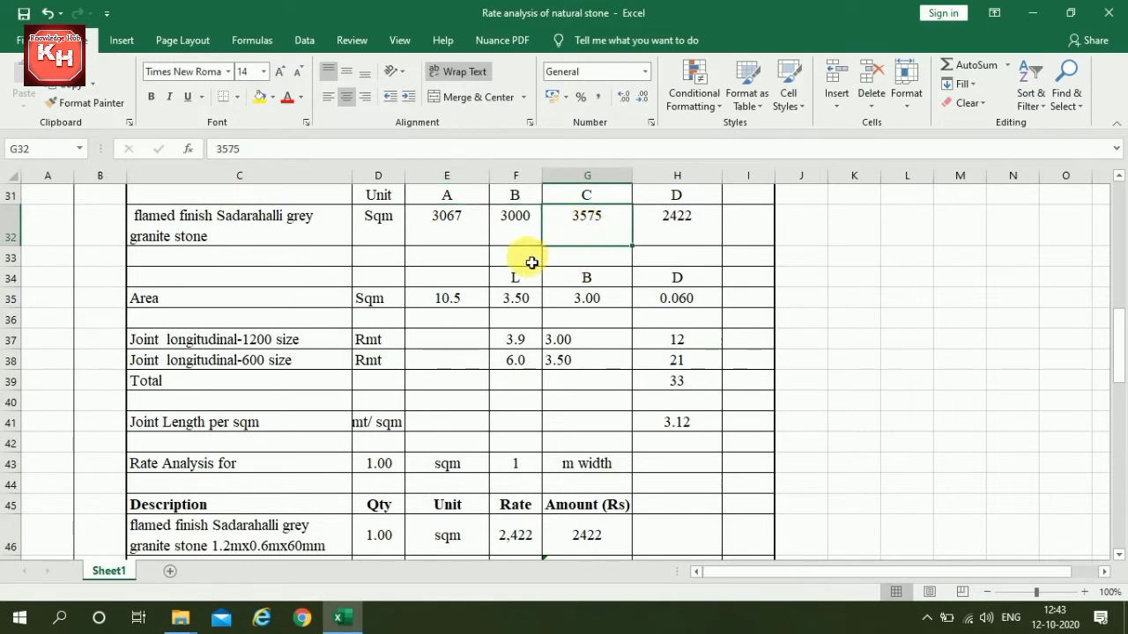
{"action": "left_click", "coordinate": [689, 249]}
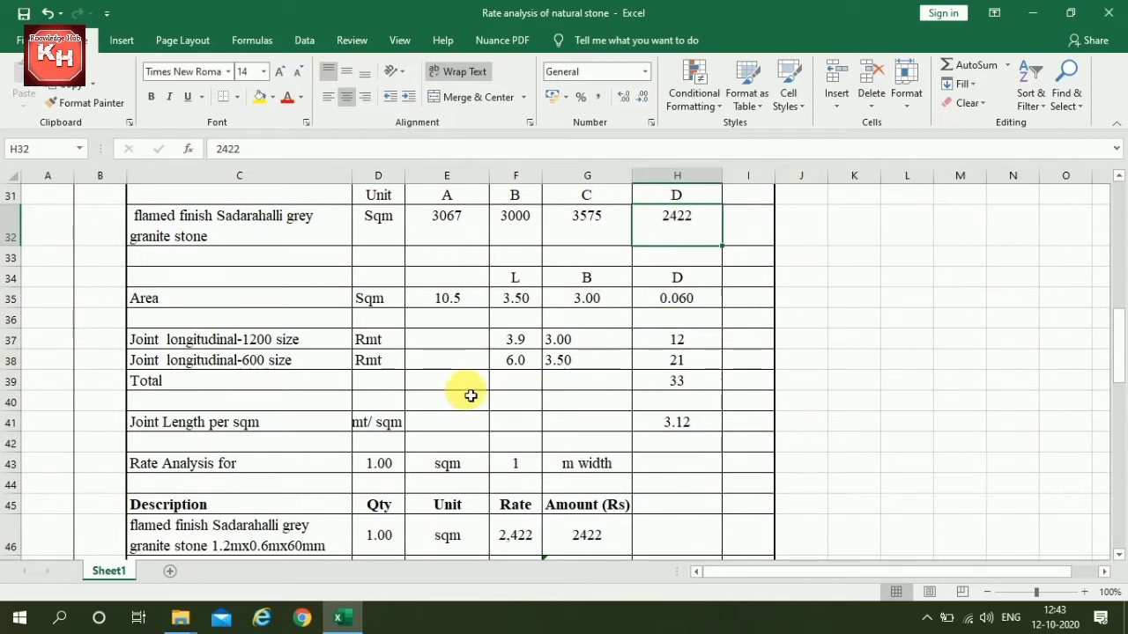
Step: Examine the Area row's formula, length, breadth and thickness, and check them against the item 1 specification
{"action": "left_click", "coordinate": [172, 299]}
{"action": "left_click", "coordinate": [452, 301]}
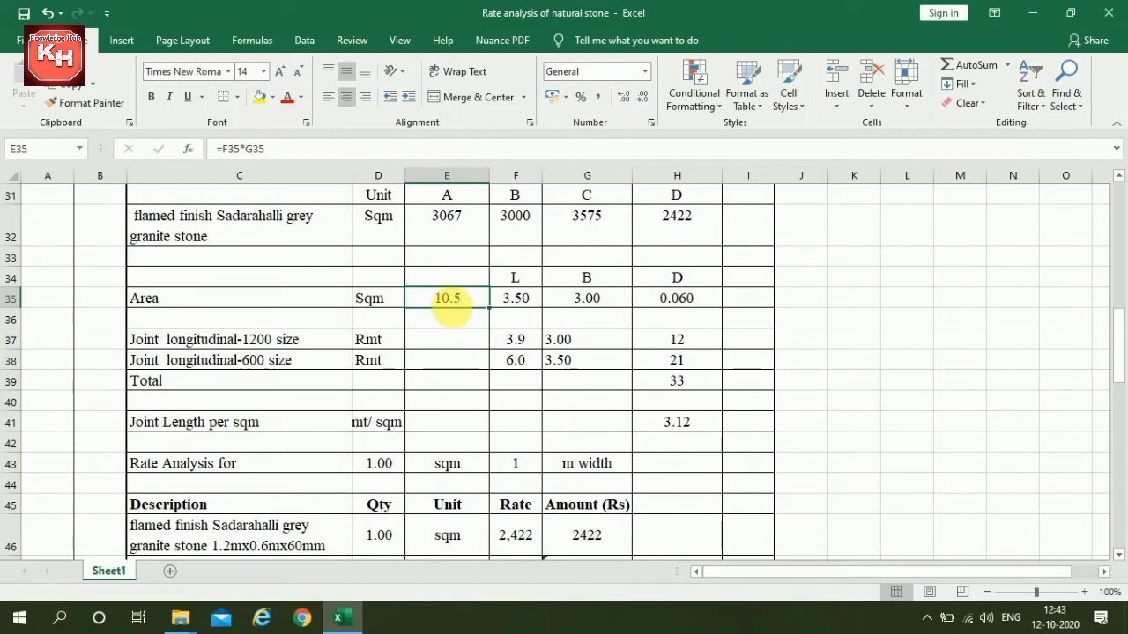
{"action": "left_click", "coordinate": [516, 301]}
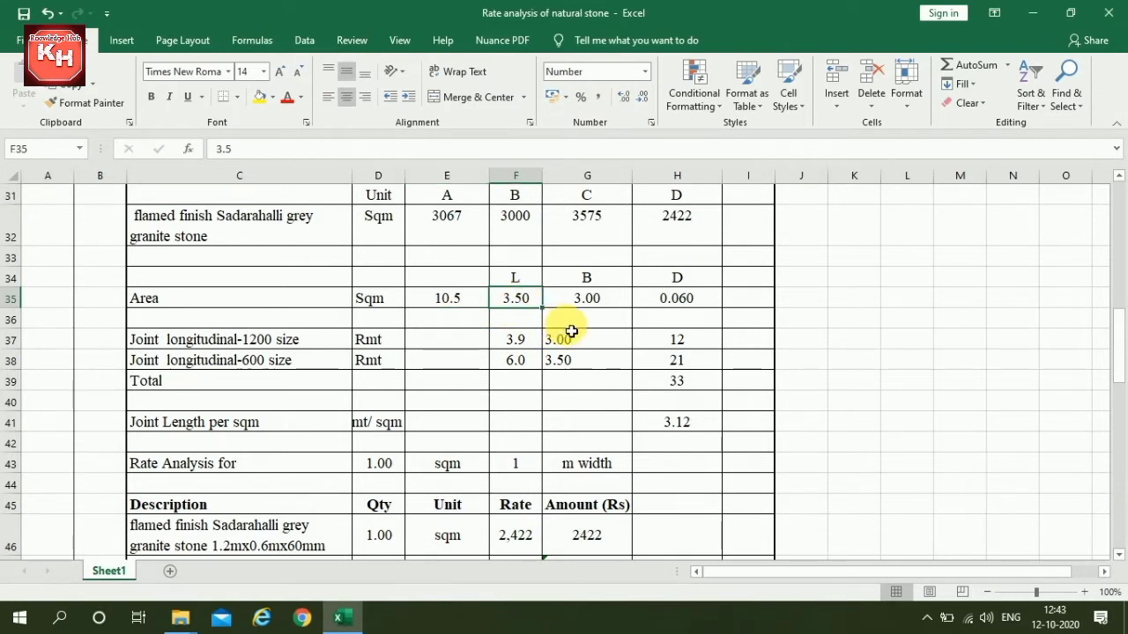
{"action": "left_click", "coordinate": [585, 302]}
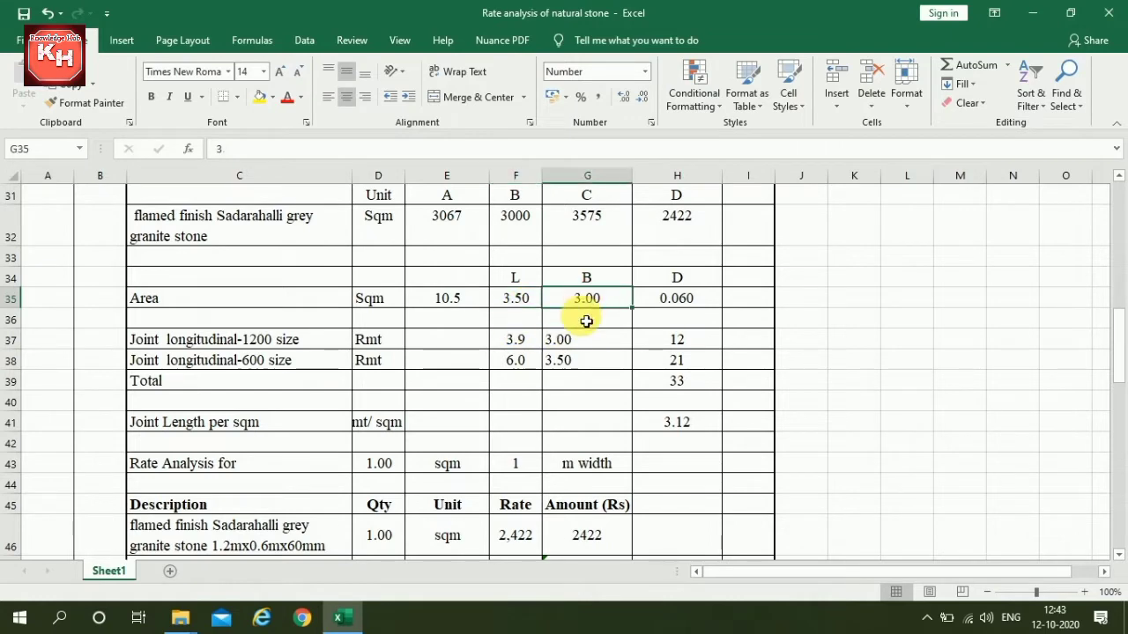
{"action": "left_click", "coordinate": [688, 301]}
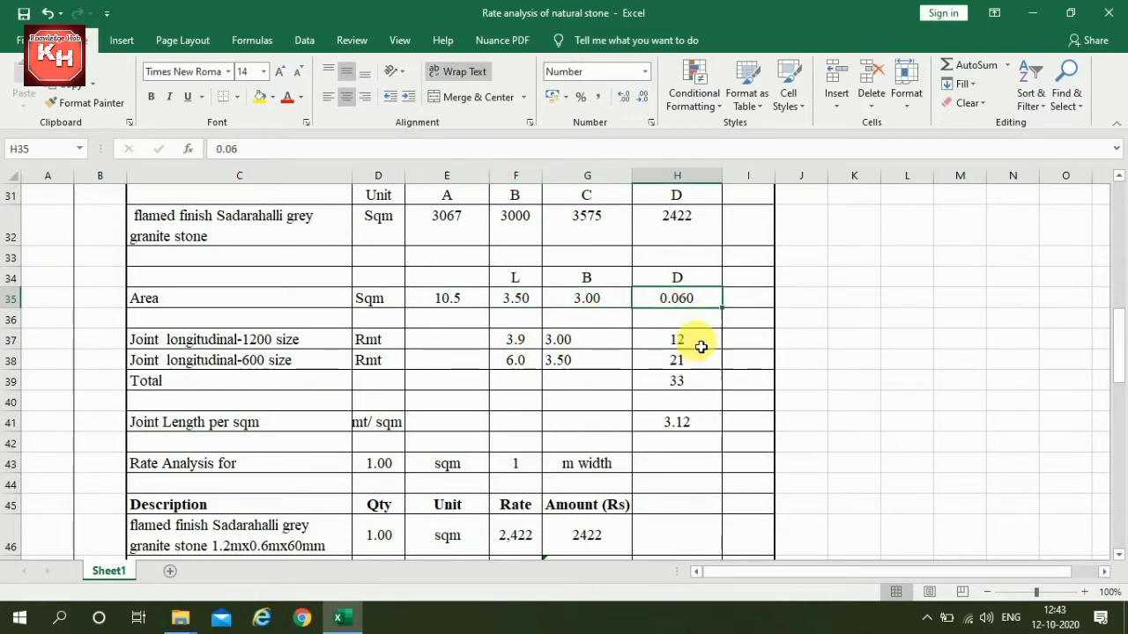
{"action": "scroll", "coordinate": [688, 348], "scroll_direction": "up", "scroll_amount": 2}
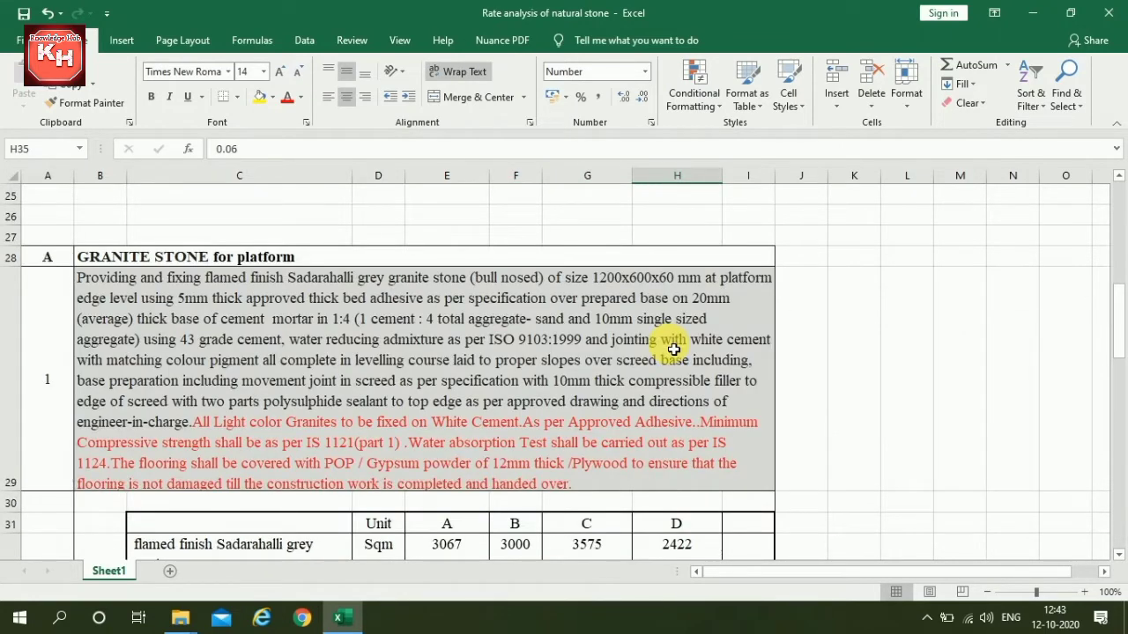
{"action": "scroll", "coordinate": [673, 349], "scroll_direction": "down", "scroll_amount": 3}
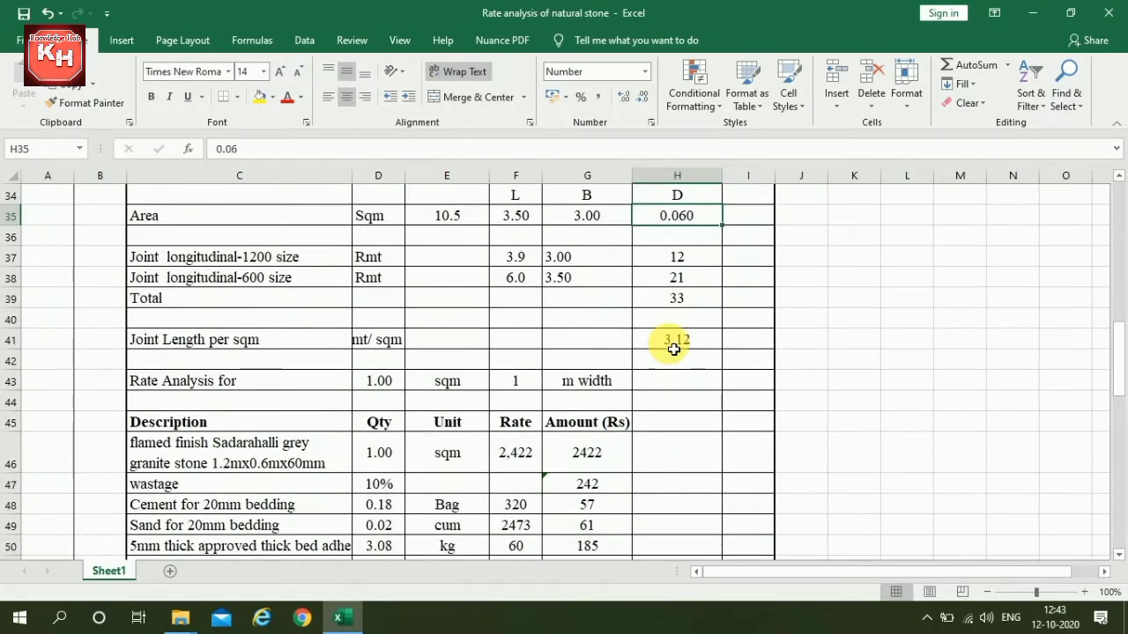
Step: Recheck the area formula together with the length and breadth it multiplies
{"action": "left_click", "coordinate": [517, 217]}
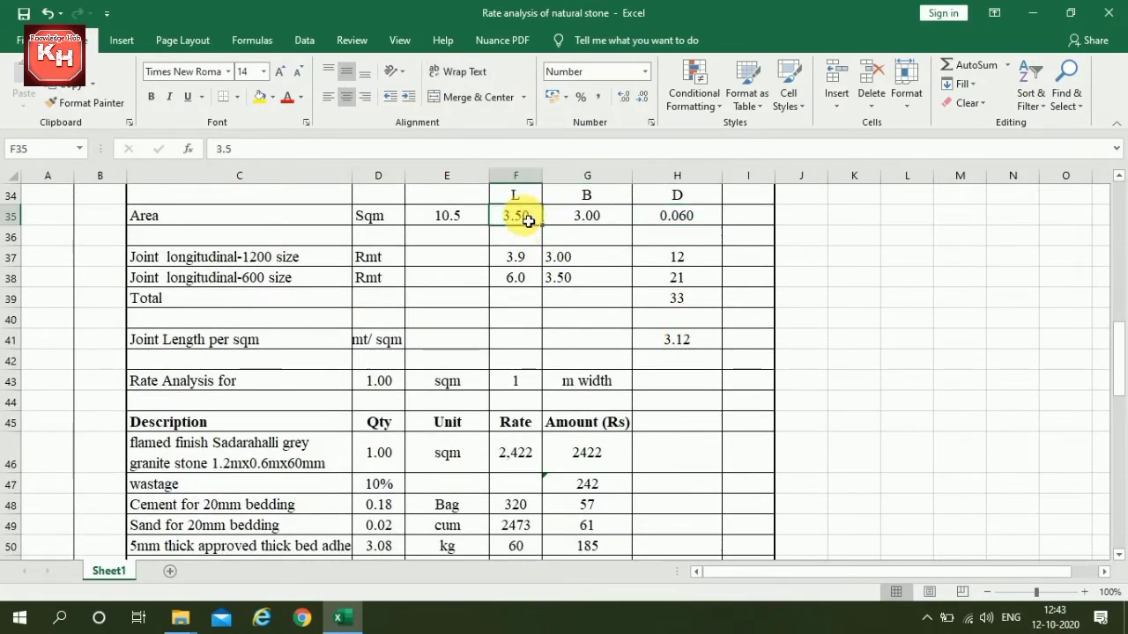
{"action": "left_click", "coordinate": [445, 219]}
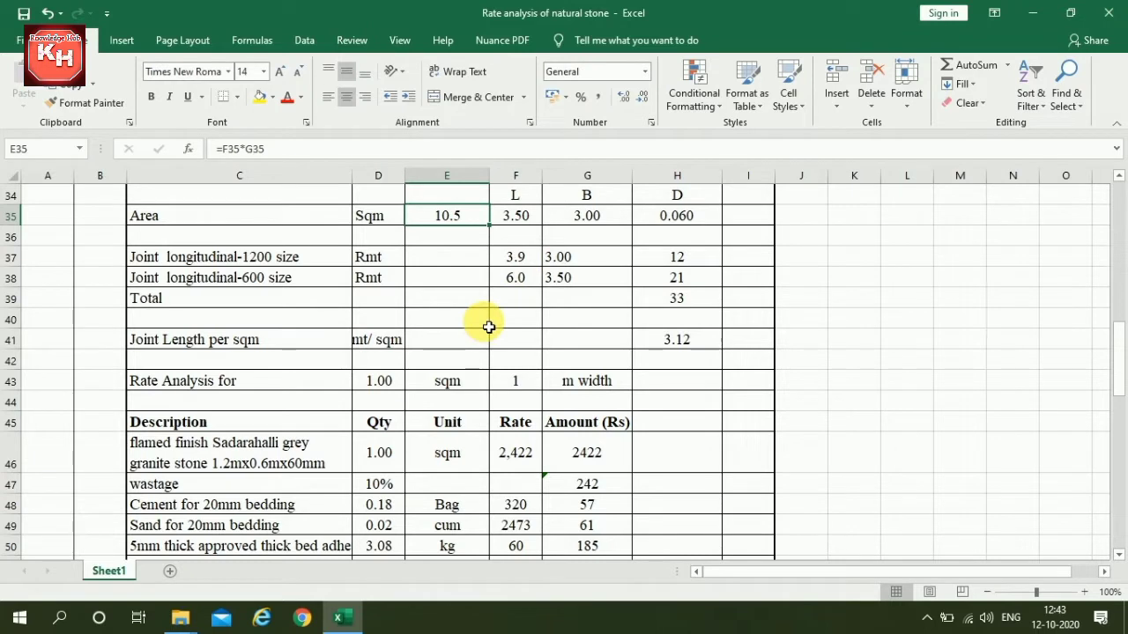
{"action": "left_click", "coordinate": [522, 219]}
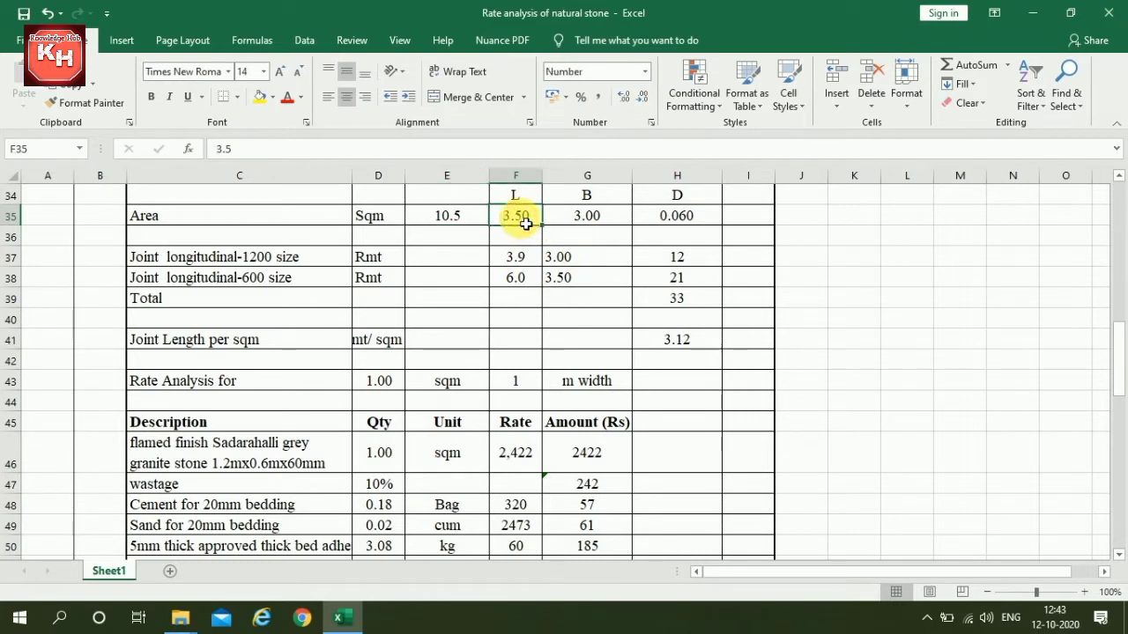
{"action": "left_click", "coordinate": [596, 221]}
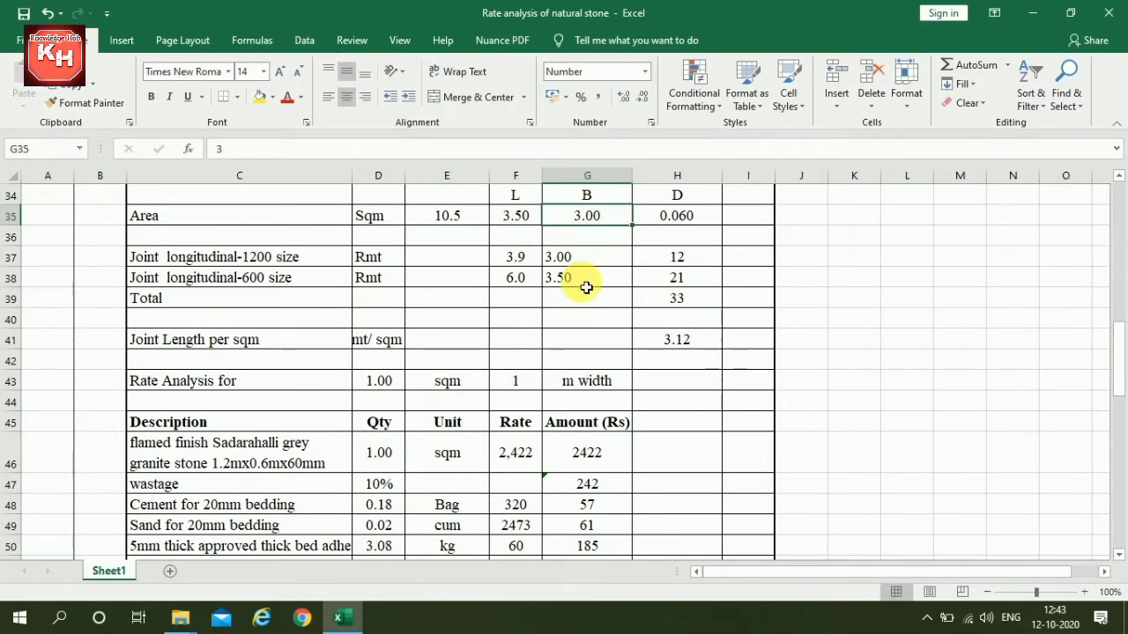
Step: Examine the formulas for joint count, length and running metres in the 1200 size and 600 size longitudinal joint rows
{"action": "left_click", "coordinate": [256, 258]}
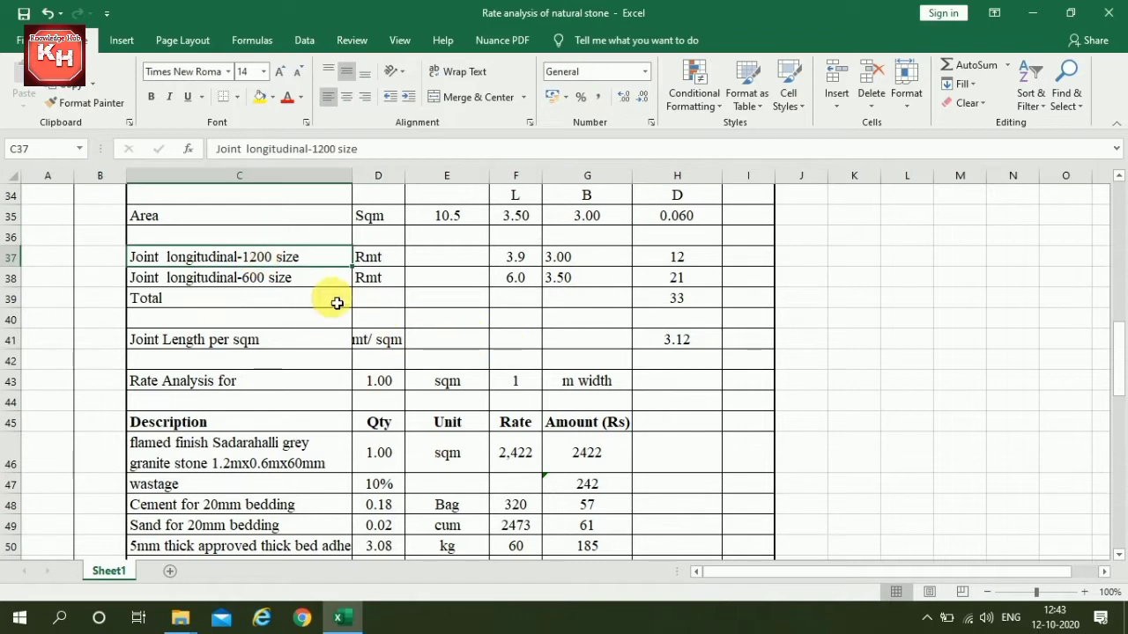
{"action": "left_click", "coordinate": [163, 280]}
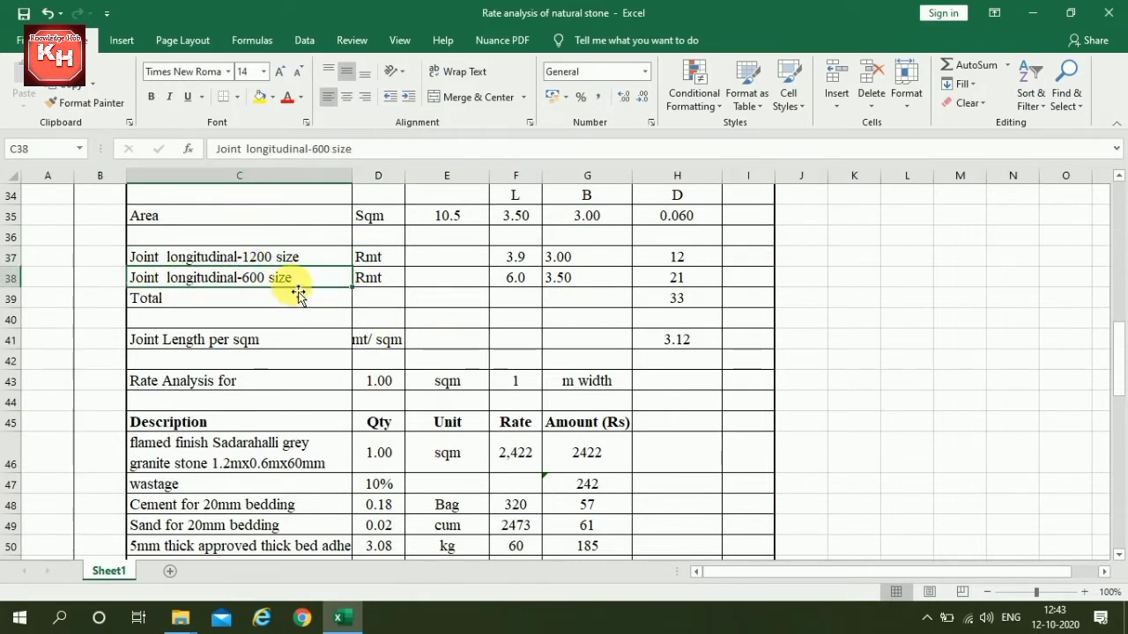
{"action": "left_click", "coordinate": [519, 263]}
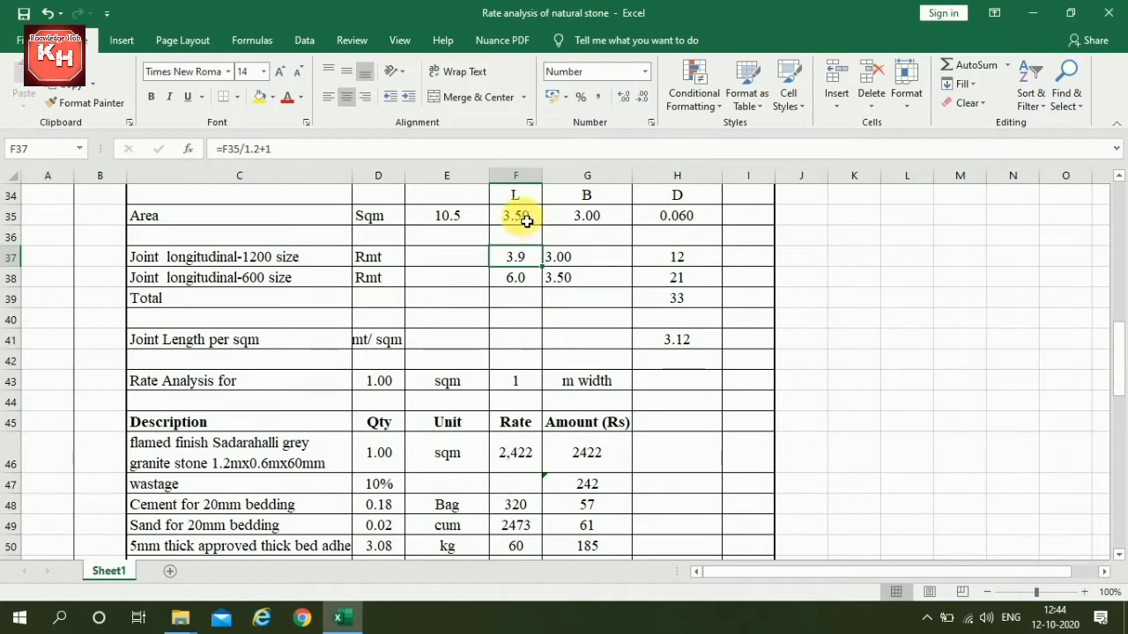
{"action": "left_click", "coordinate": [517, 278]}
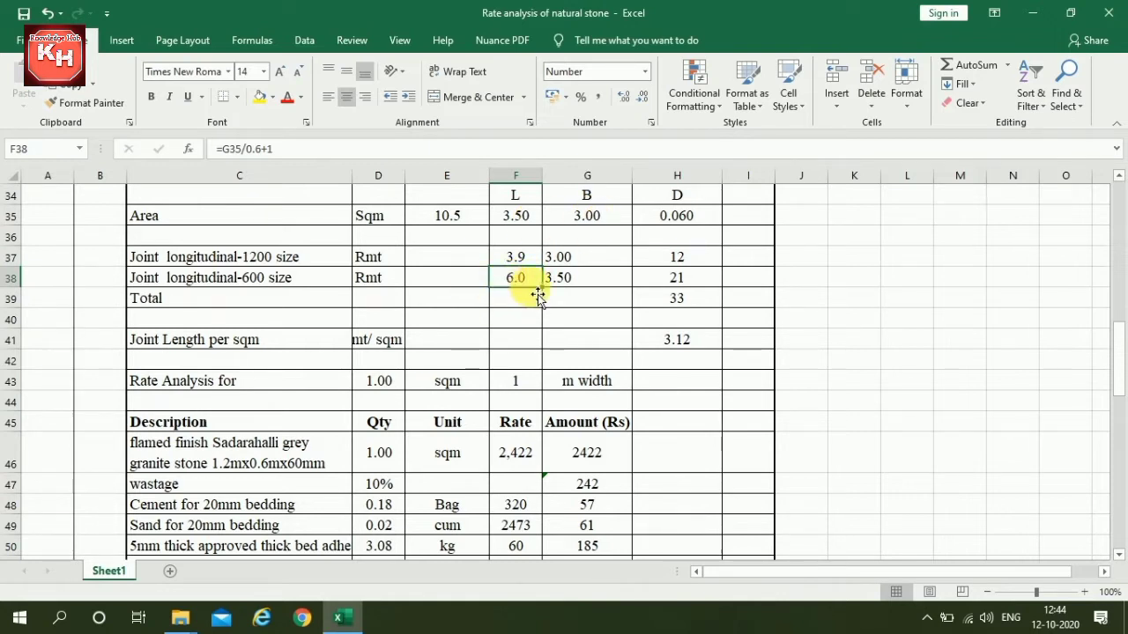
{"action": "left_click", "coordinate": [589, 257]}
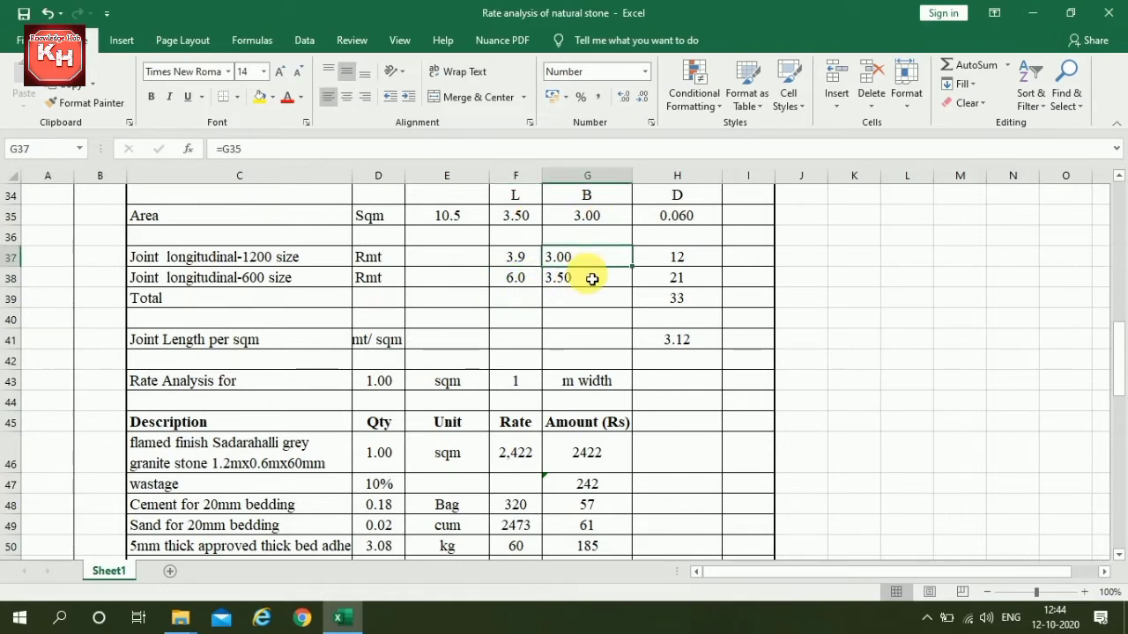
{"action": "left_click", "coordinate": [681, 256]}
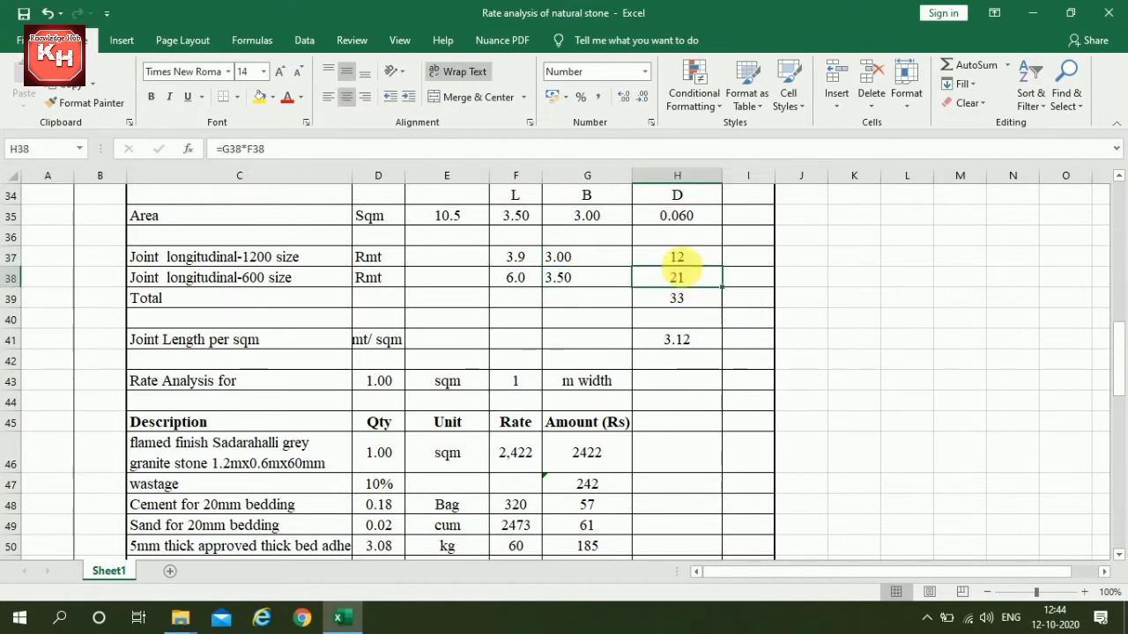
{"action": "left_click", "coordinate": [697, 279]}
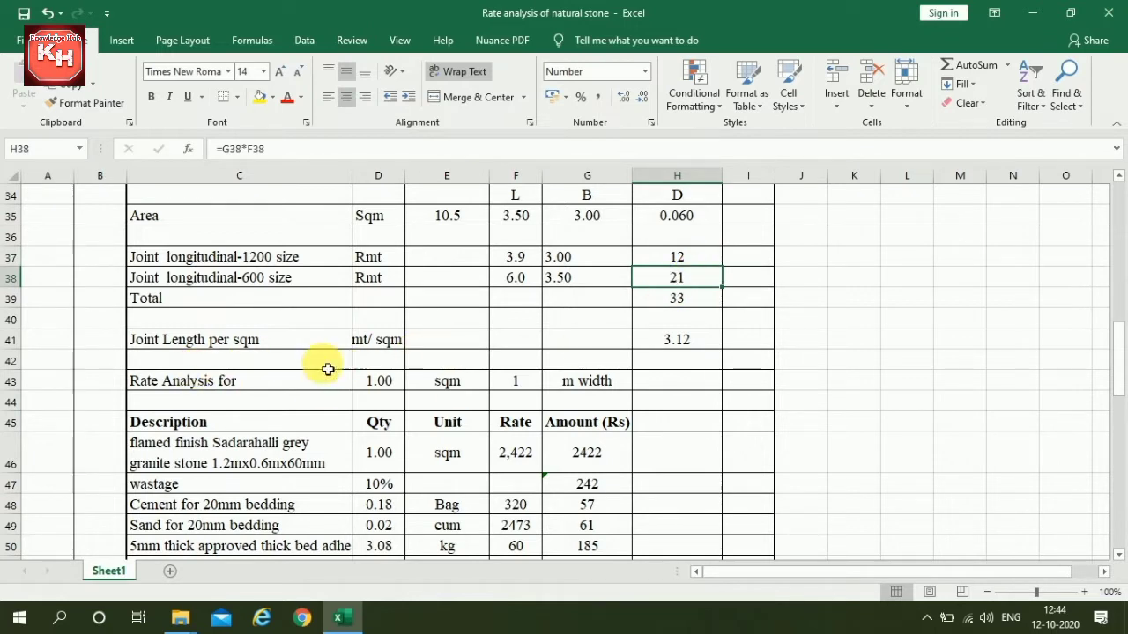
Step: Examine the joint length per sqm row's unit and formula, and refer back to the area and the item specification
{"action": "left_click", "coordinate": [223, 343]}
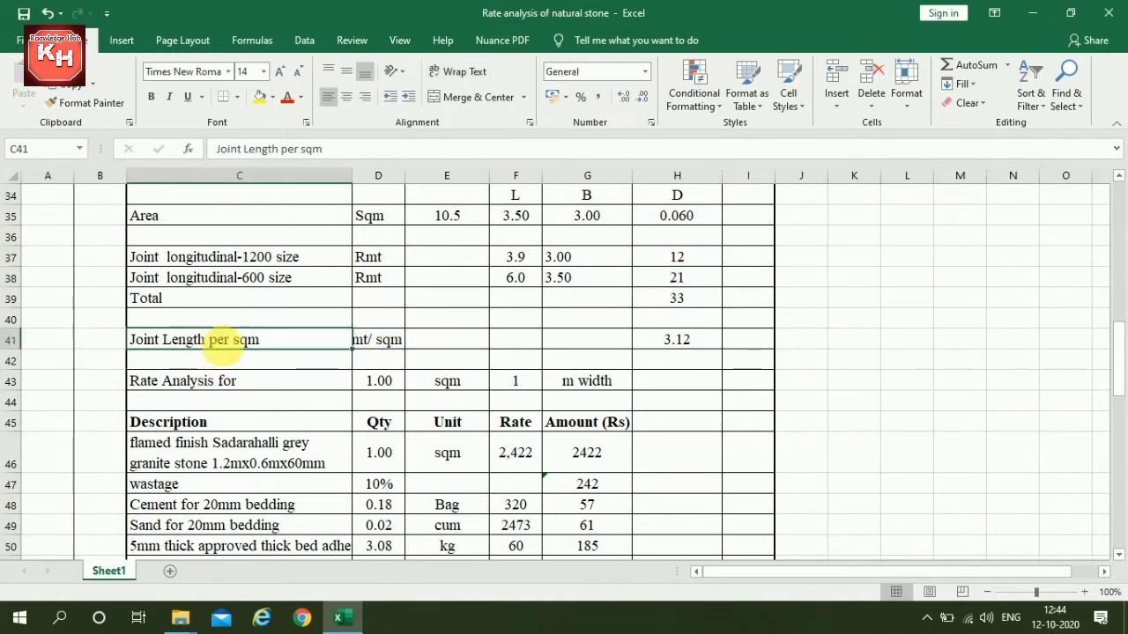
{"action": "left_click", "coordinate": [373, 340]}
{"action": "left_click", "coordinate": [681, 346]}
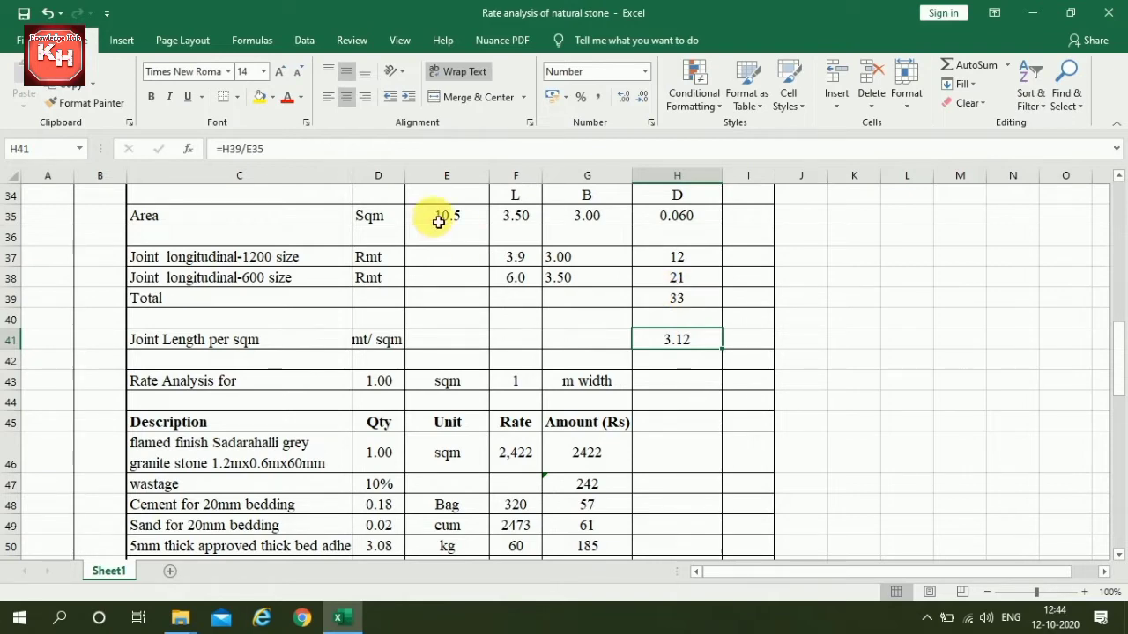
{"action": "scroll", "coordinate": [438, 235], "scroll_direction": "up", "scroll_amount": 1}
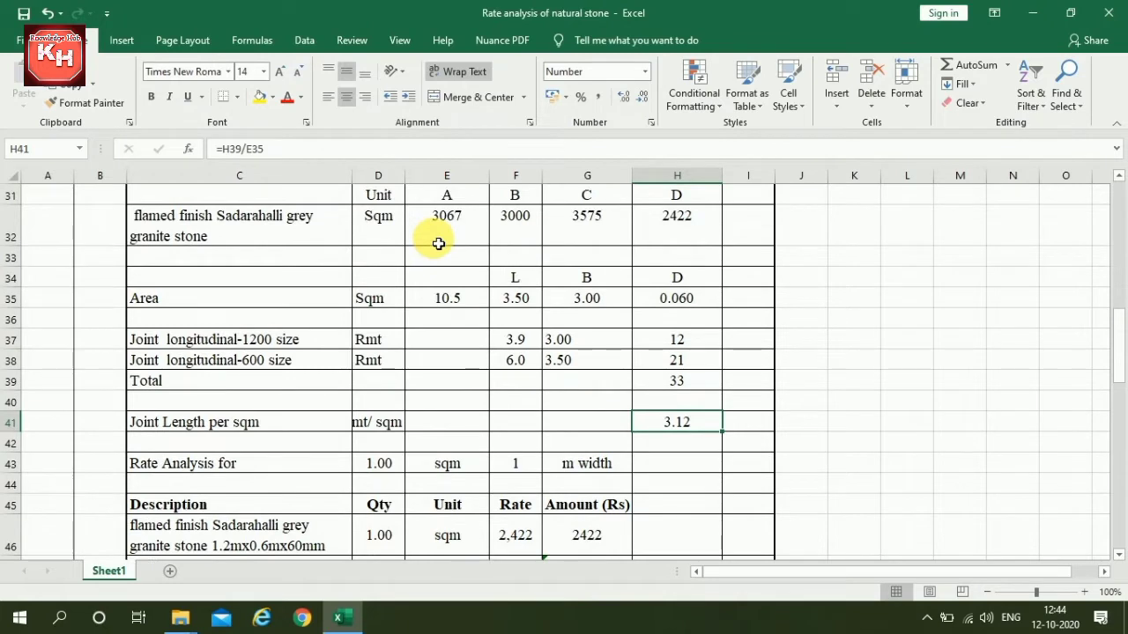
{"action": "scroll", "coordinate": [438, 243], "scroll_direction": "up", "scroll_amount": 1}
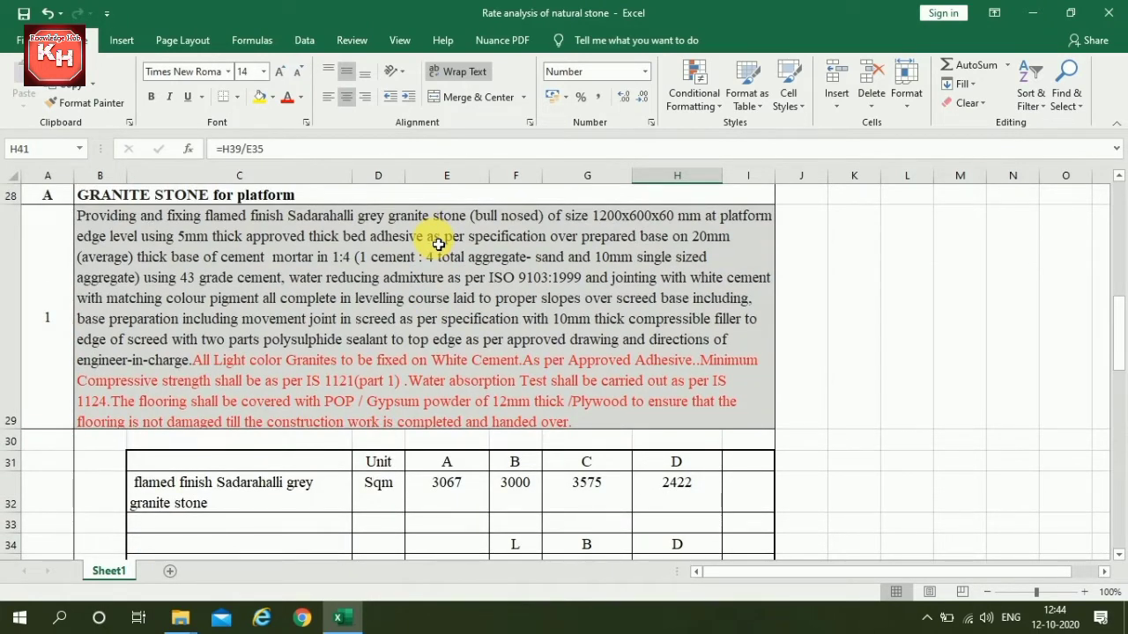
Step: Examine the "Rate Analysis for" row, covering its quantity in sqm and its width basis
{"action": "scroll", "coordinate": [438, 244], "scroll_direction": "down", "scroll_amount": 3}
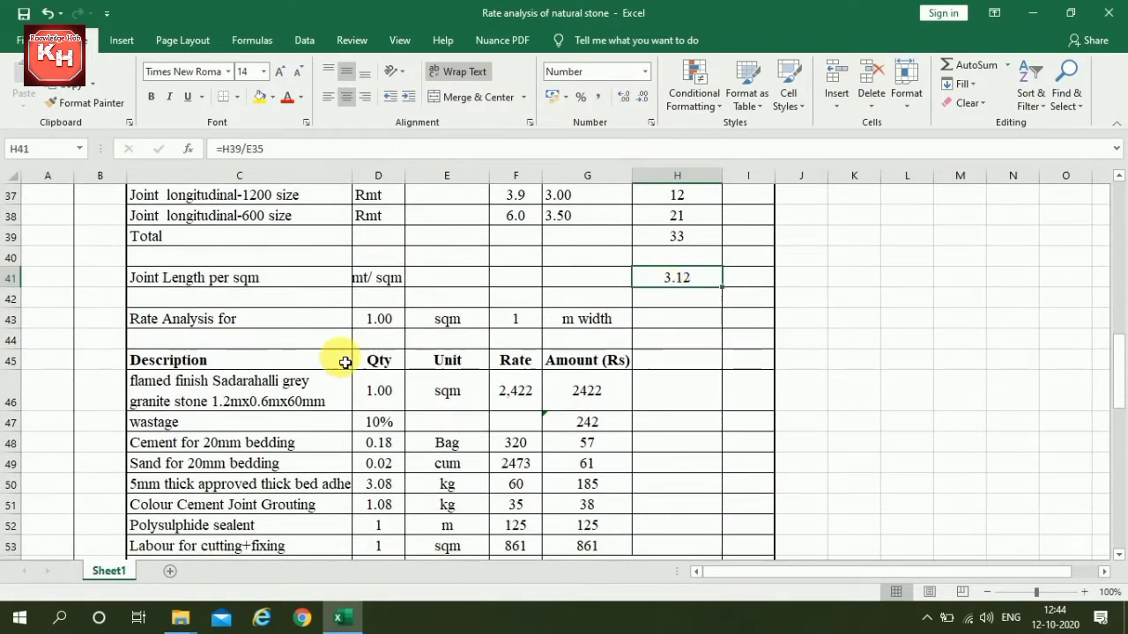
{"action": "left_click", "coordinate": [272, 328]}
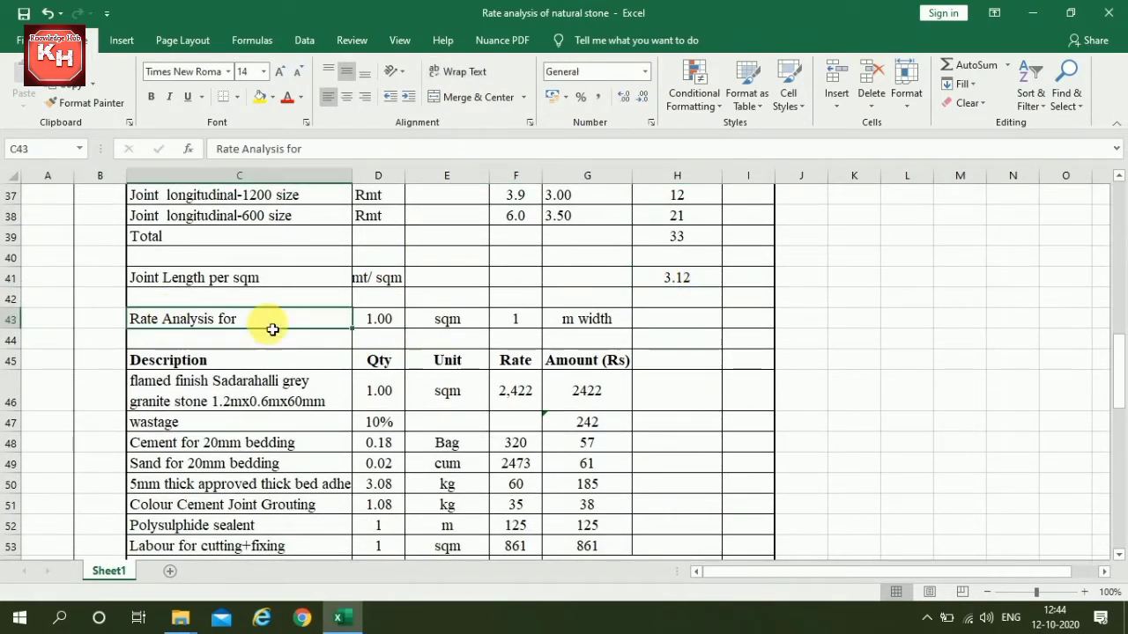
{"action": "left_click", "coordinate": [378, 327]}
{"action": "scroll", "coordinate": [444, 350], "scroll_direction": "up", "scroll_amount": 1}
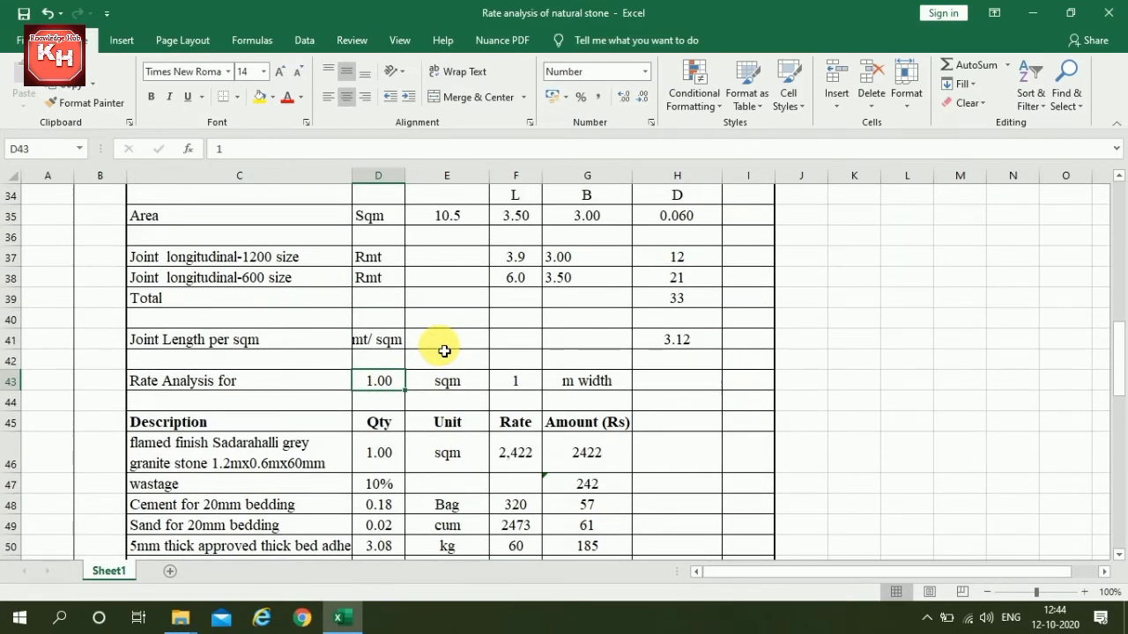
{"action": "scroll", "coordinate": [444, 351], "scroll_direction": "down", "scroll_amount": 1}
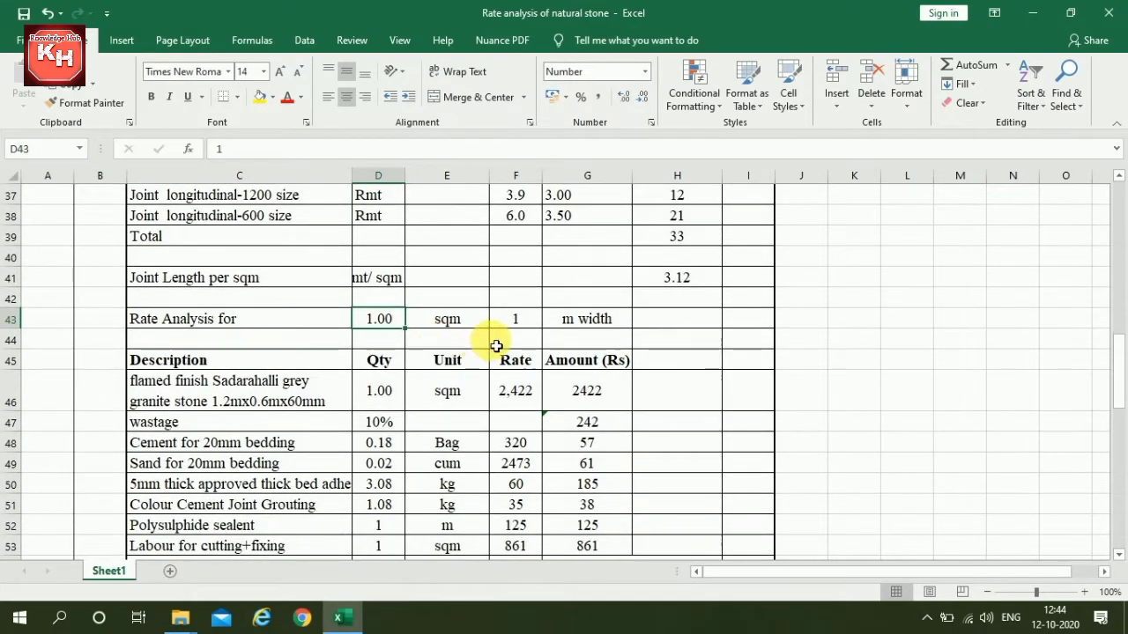
{"action": "scroll", "coordinate": [496, 344], "scroll_direction": "up", "scroll_amount": 1}
{"action": "scroll", "coordinate": [529, 343], "scroll_direction": "down", "scroll_amount": 1}
{"action": "left_click", "coordinate": [595, 318]}
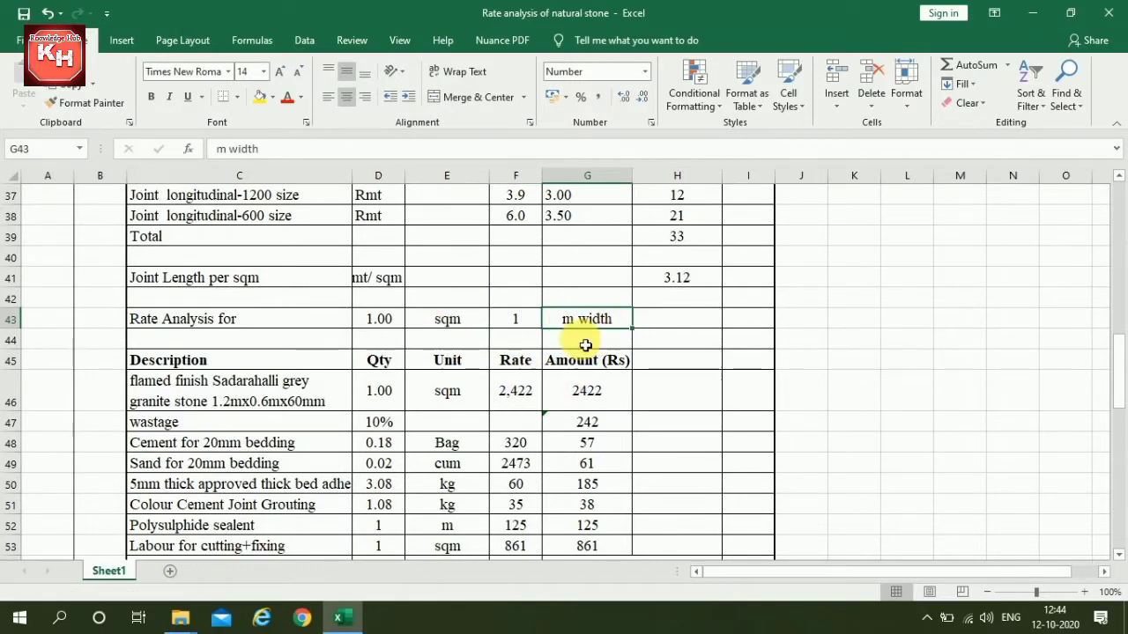
Step: Examine the granite stone line's description, quantity, rate reference and amount, plus the wastage percentage below it
{"action": "scroll", "coordinate": [584, 340], "scroll_direction": "down", "scroll_amount": 1}
{"action": "left_click", "coordinate": [276, 333]}
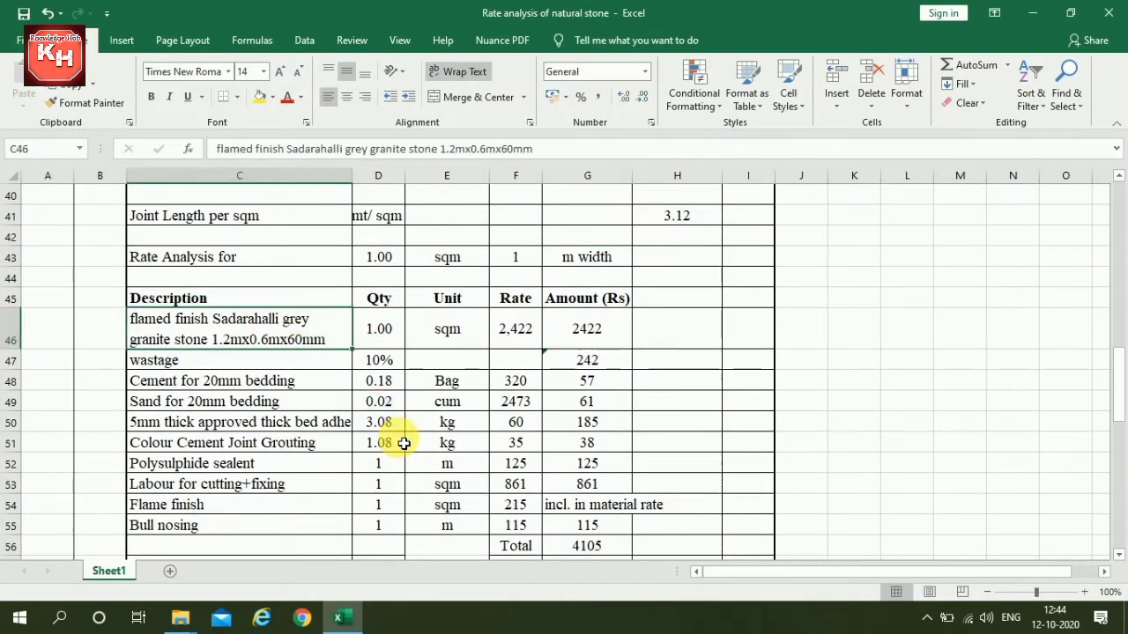
{"action": "left_click", "coordinate": [388, 330]}
{"action": "left_click", "coordinate": [521, 336]}
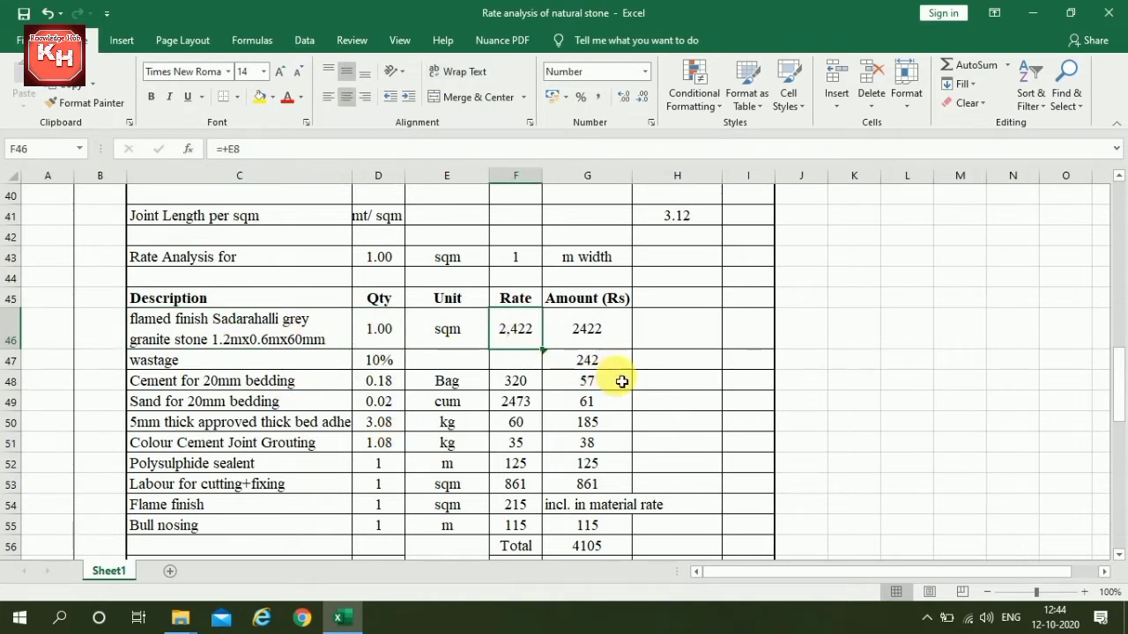
{"action": "left_click", "coordinate": [615, 344]}
{"action": "left_click", "coordinate": [376, 360]}
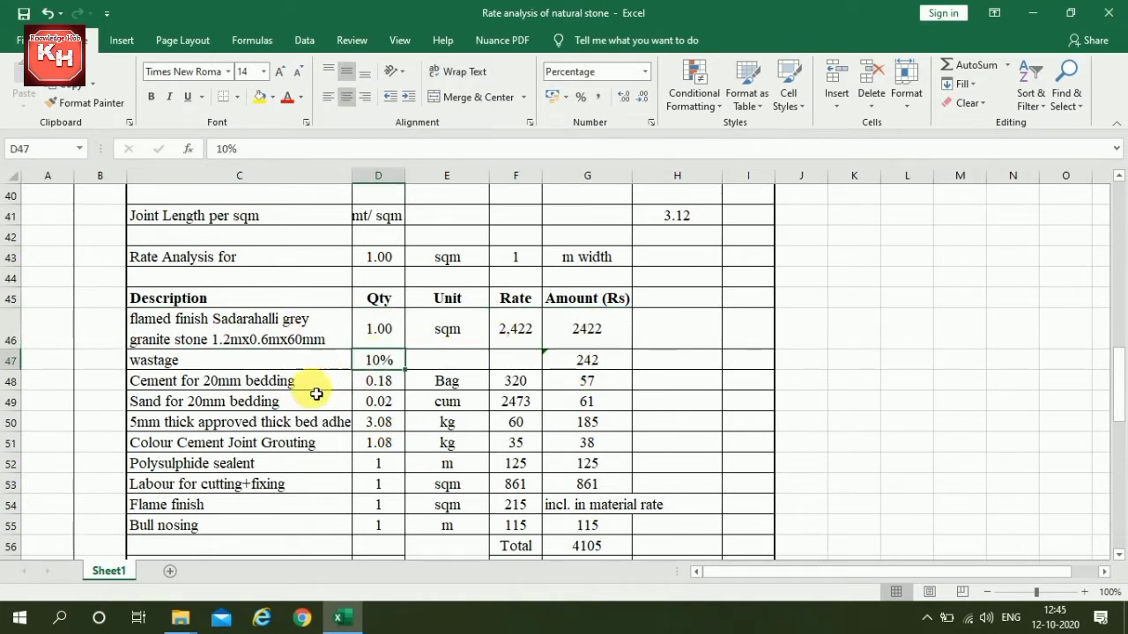
Step: Examine the wastage amount formula and the quantity formulas for cement and sand in the 20mm bedding
{"action": "left_click", "coordinate": [588, 368]}
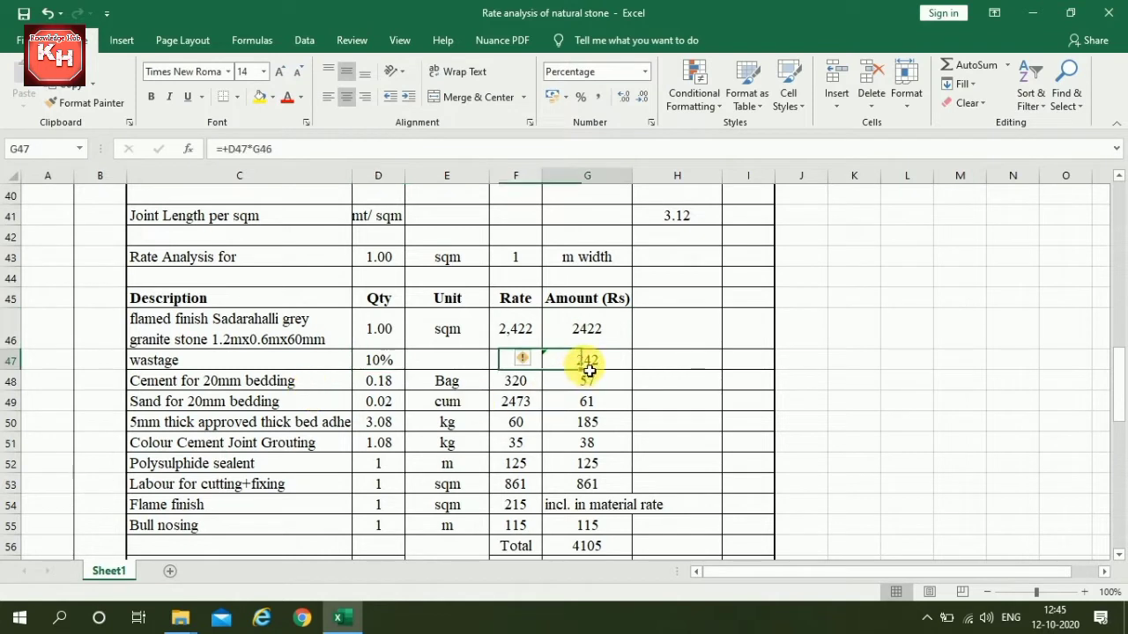
{"action": "left_click", "coordinate": [385, 384]}
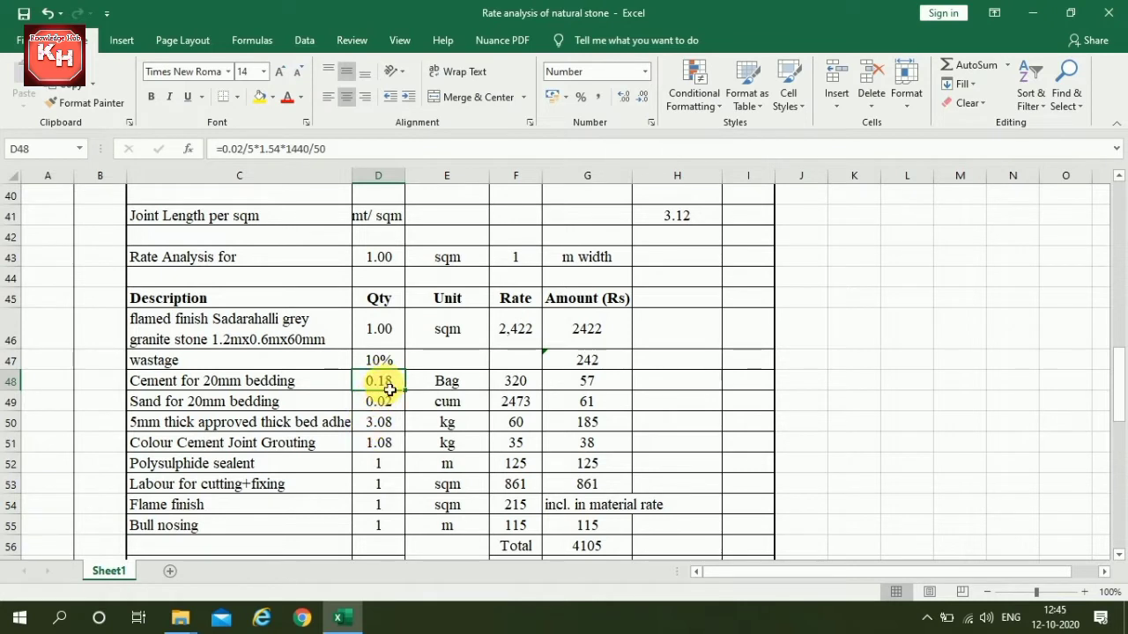
{"action": "left_click", "coordinate": [232, 397]}
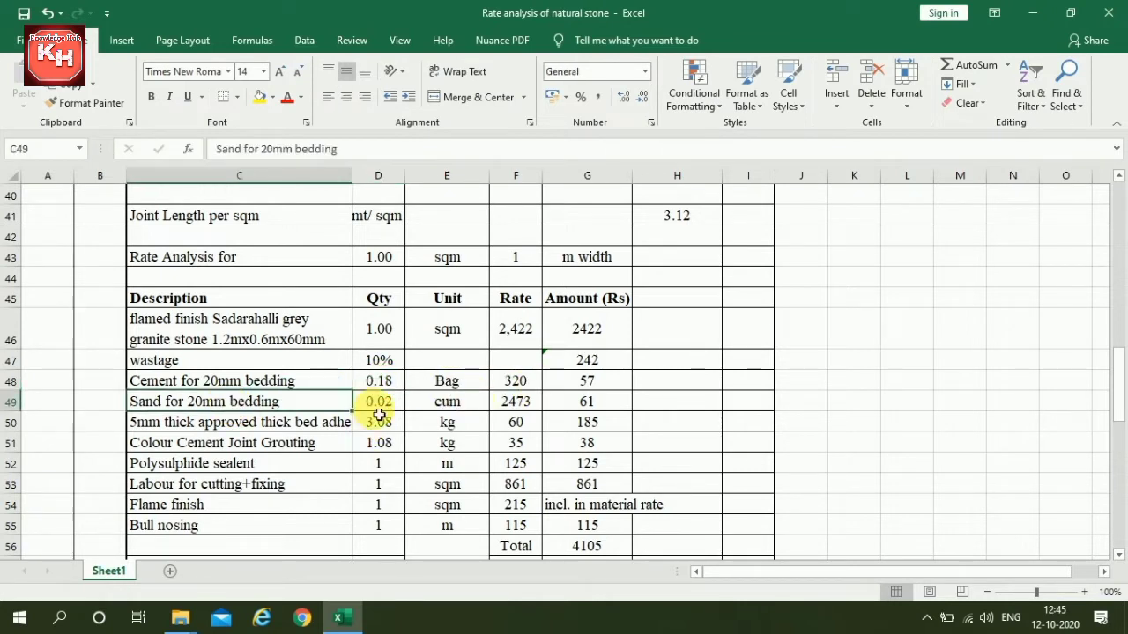
{"action": "left_click", "coordinate": [379, 402]}
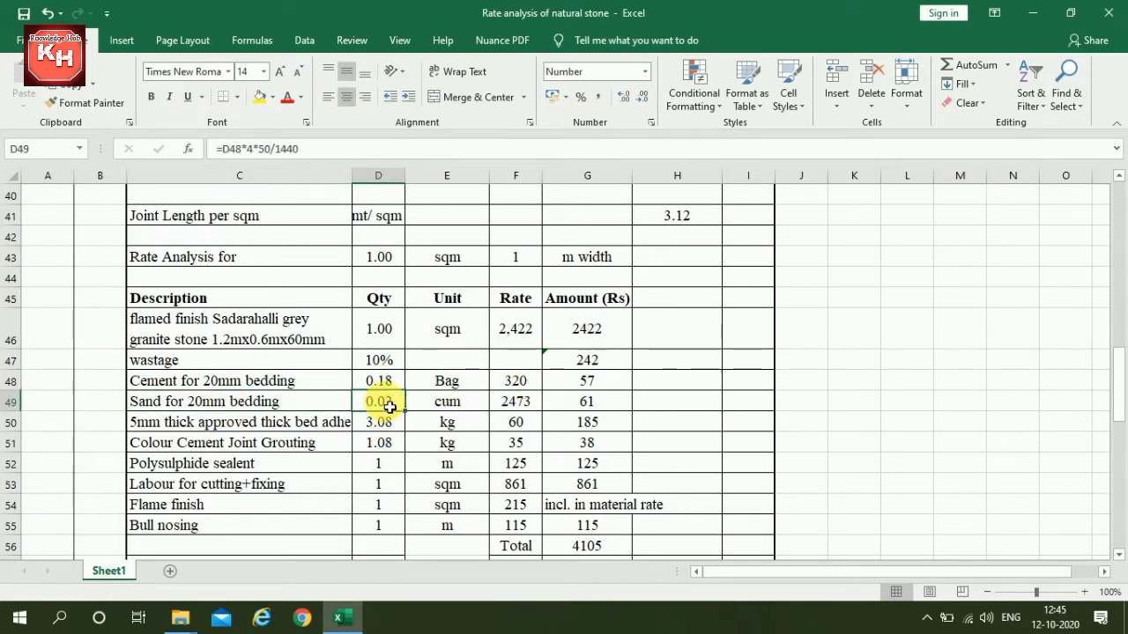
Step: Examine the 5mm thick bed adhesive line's description, quantity formula and rate
{"action": "left_click", "coordinate": [190, 423]}
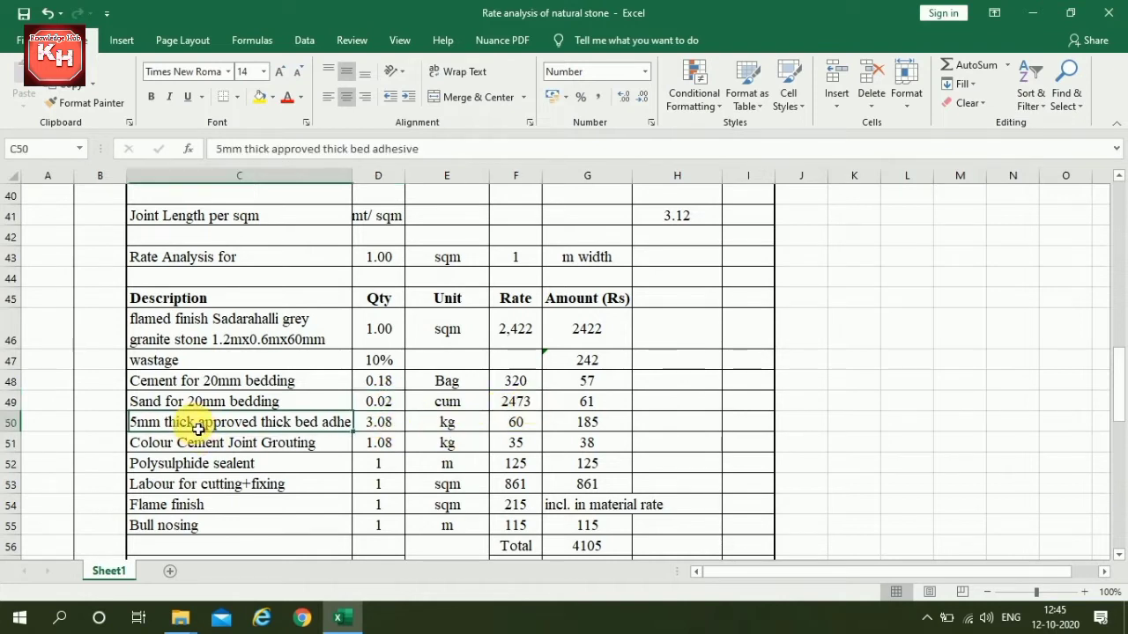
{"action": "left_click", "coordinate": [379, 427]}
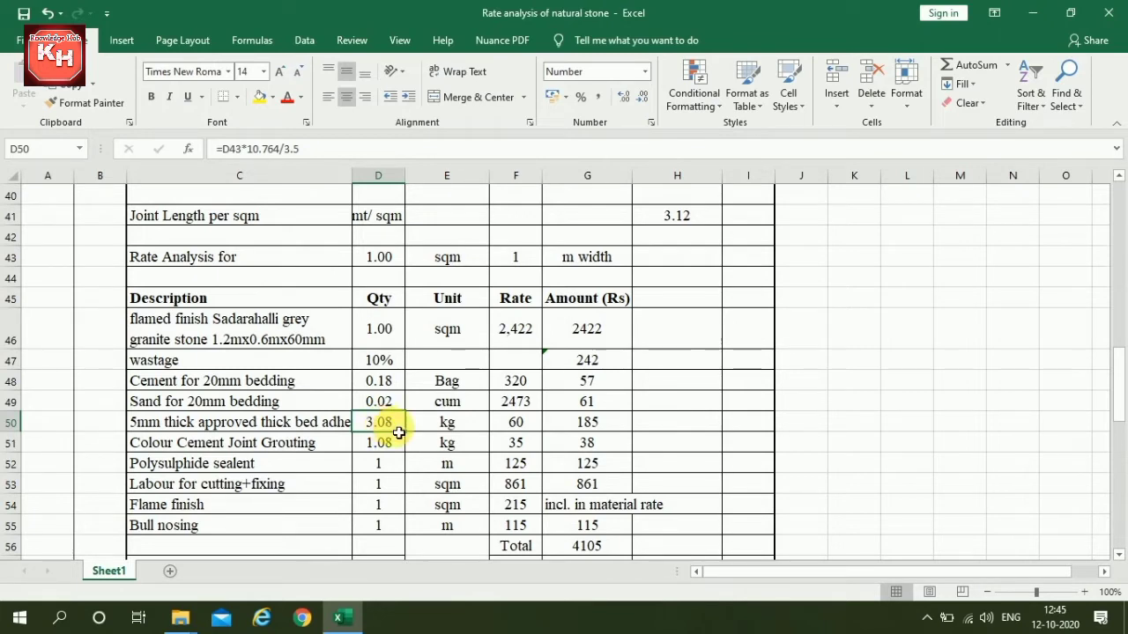
{"action": "scroll", "coordinate": [388, 427], "scroll_direction": "up", "scroll_amount": 1}
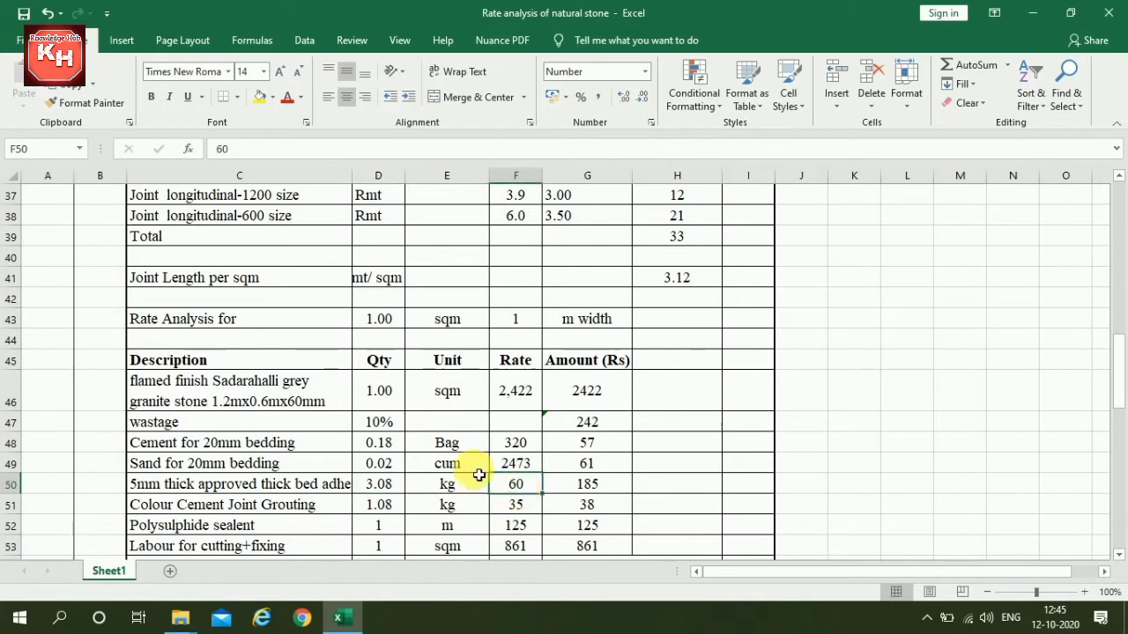
{"action": "scroll", "coordinate": [428, 398], "scroll_direction": "down", "scroll_amount": 1}
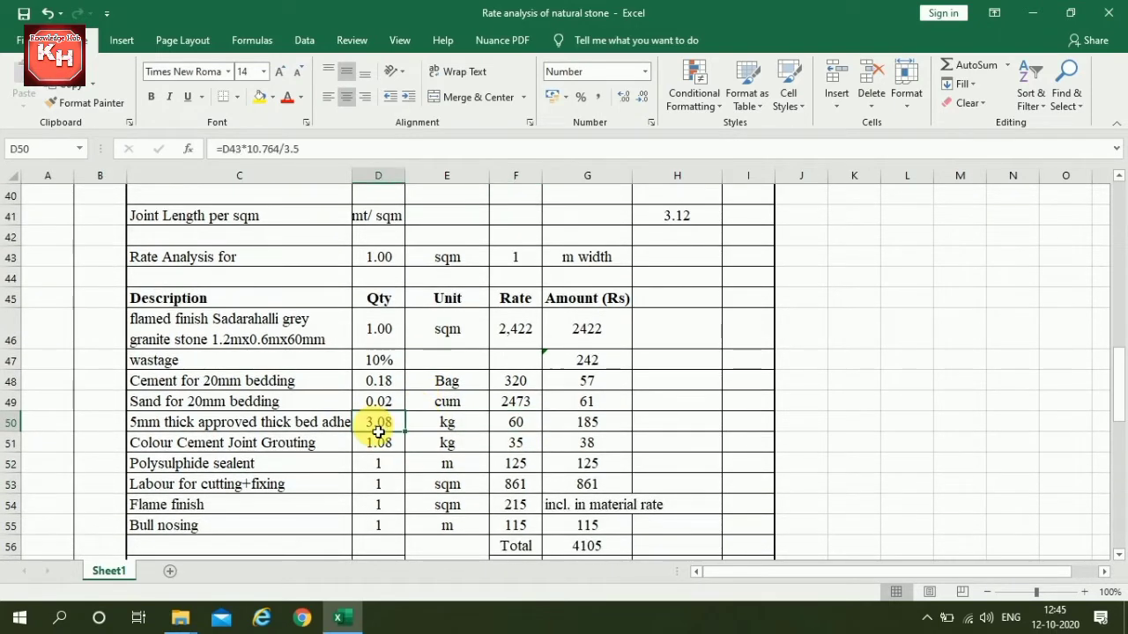
Step: Examine the Colour Cement Joint Grouting line's quantity formula, unit and rate
{"action": "left_click", "coordinate": [204, 448]}
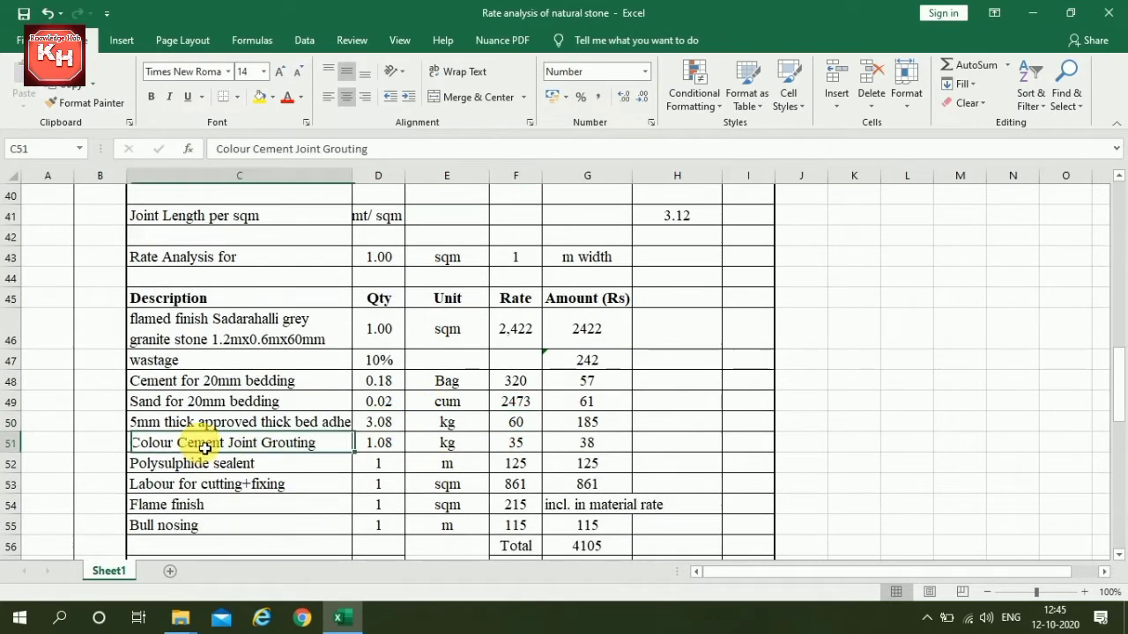
{"action": "left_click", "coordinate": [392, 446]}
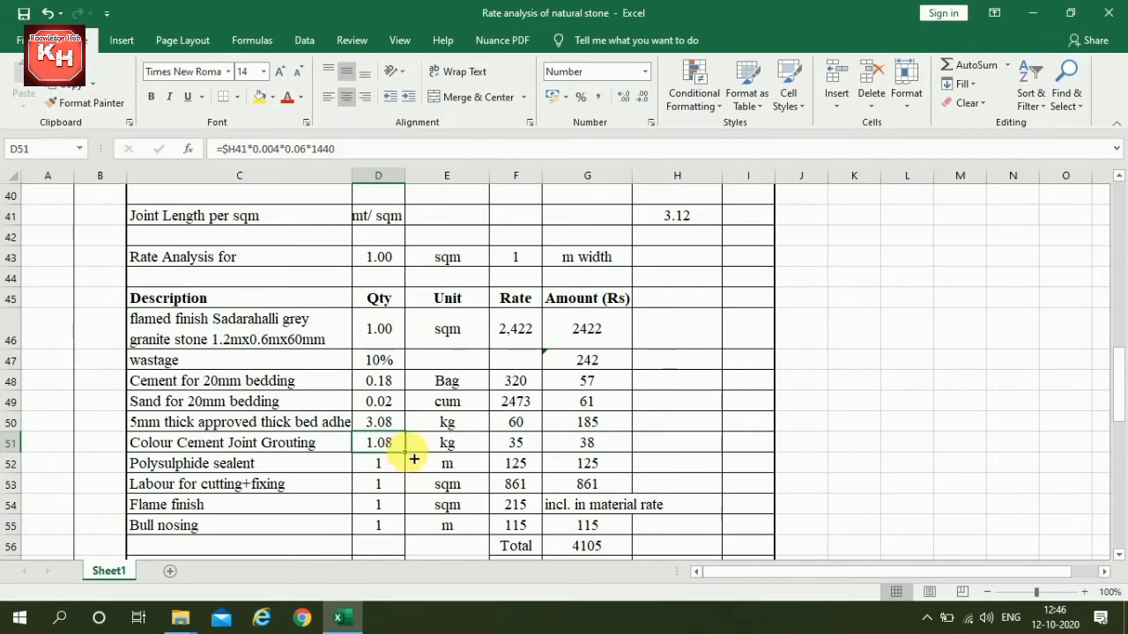
{"action": "left_click", "coordinate": [449, 443]}
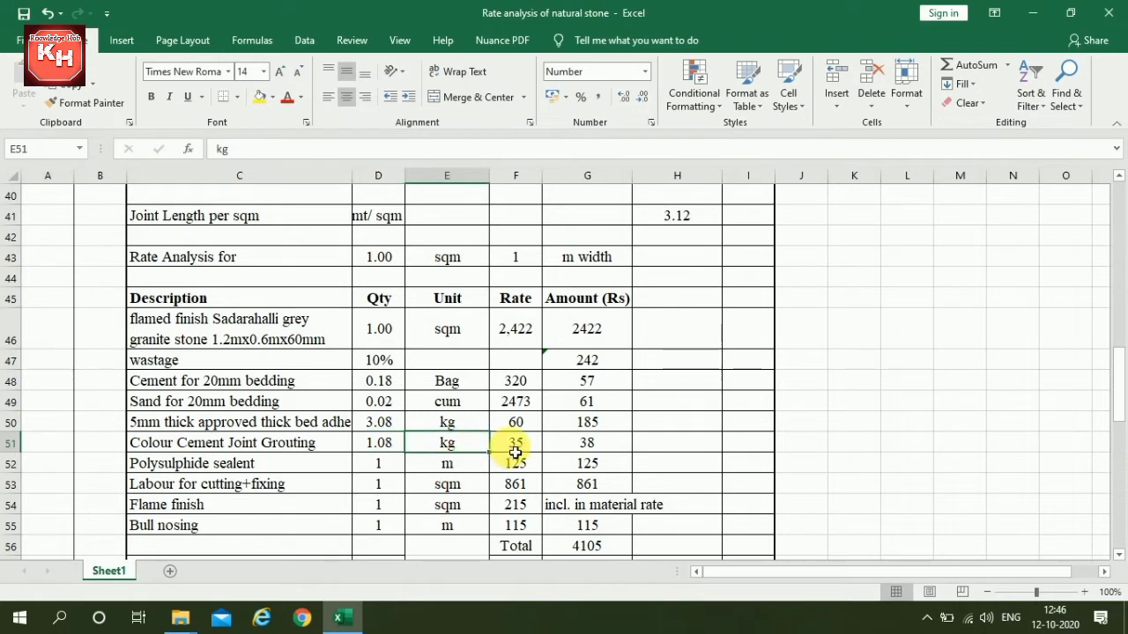
{"action": "left_click", "coordinate": [515, 450]}
Step: Examine the polysulphide sealant's quantity formula and rate, plus the rate formula for cutting and fixing labour
{"action": "left_click", "coordinate": [375, 469]}
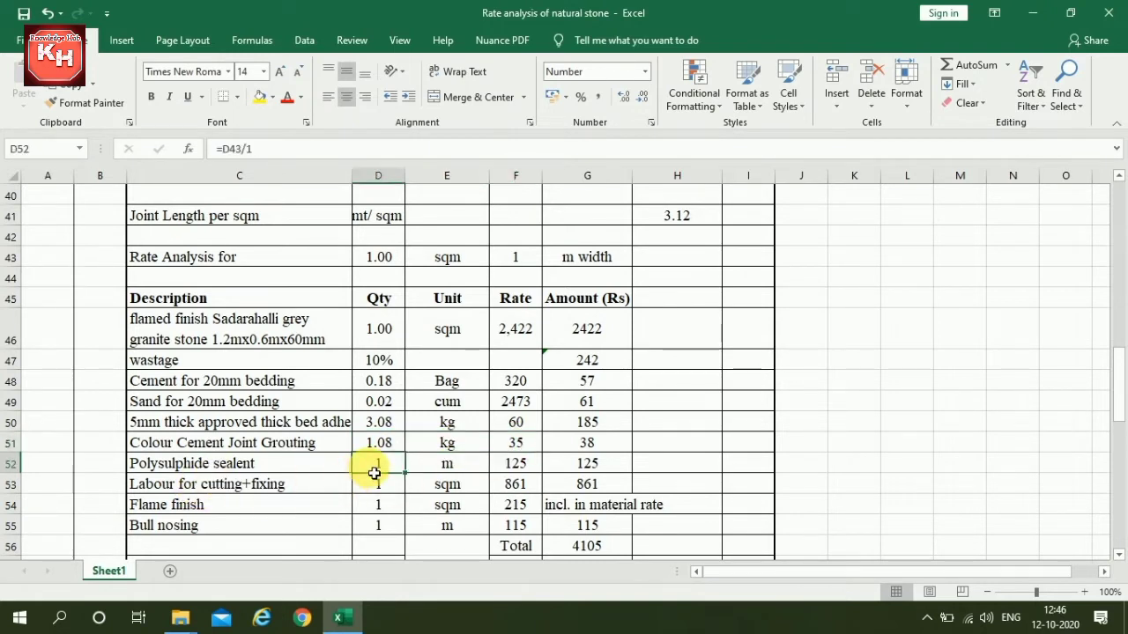
{"action": "left_click", "coordinate": [520, 467]}
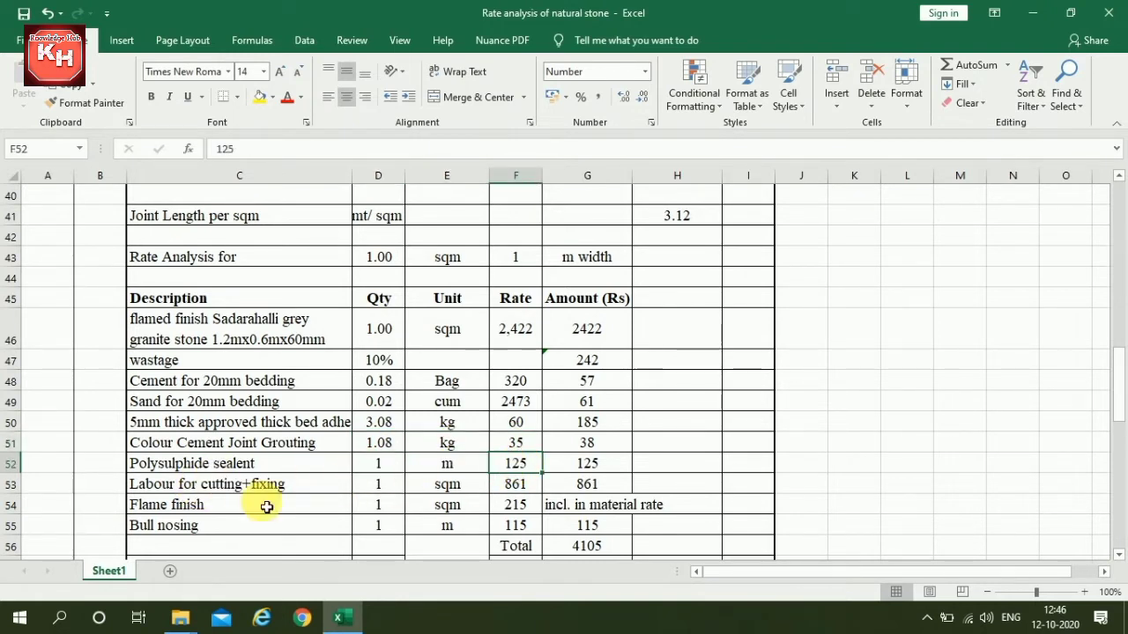
{"action": "left_click", "coordinate": [524, 488]}
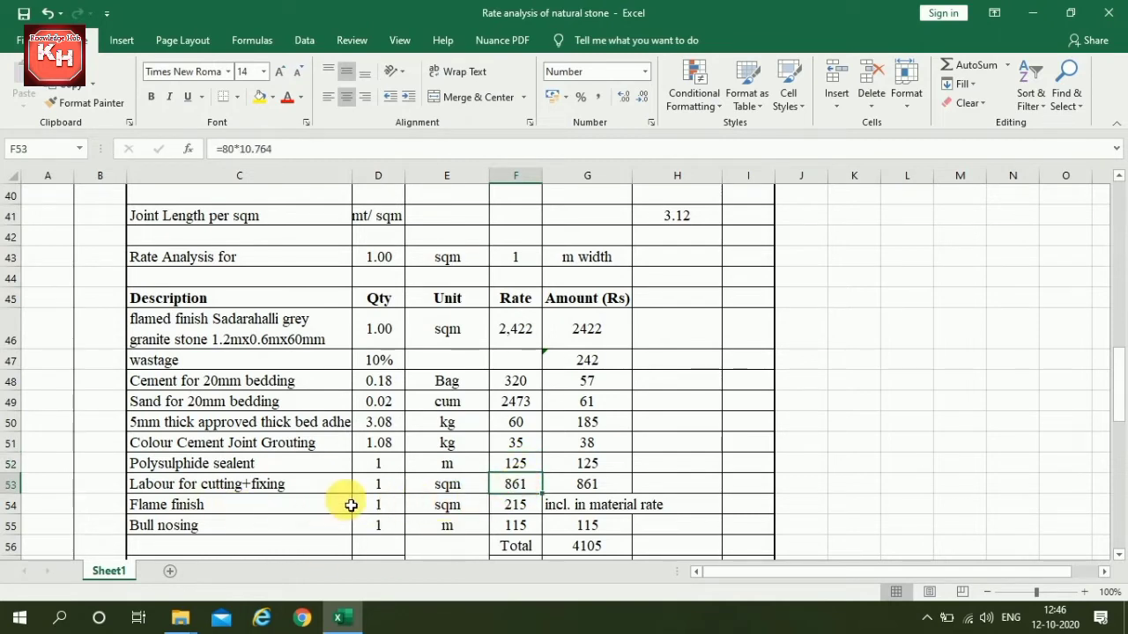
Step: Examine the flame finish line and the bull nosing line's rate and amount formulas
{"action": "scroll", "coordinate": [351, 504], "scroll_direction": "down", "scroll_amount": 1}
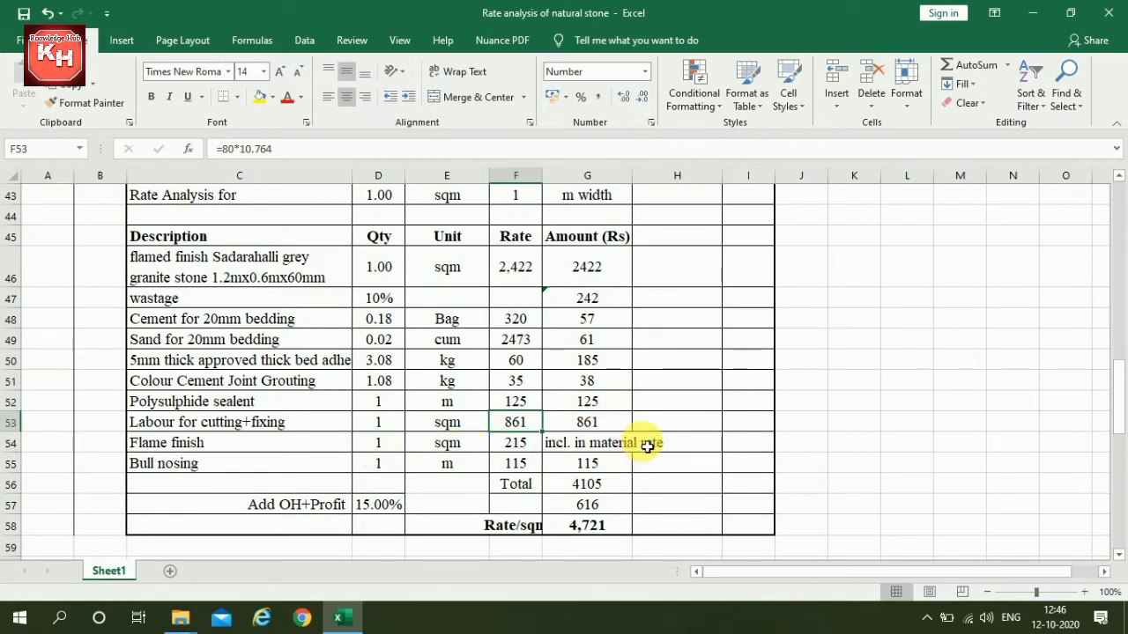
{"action": "left_click", "coordinate": [518, 469]}
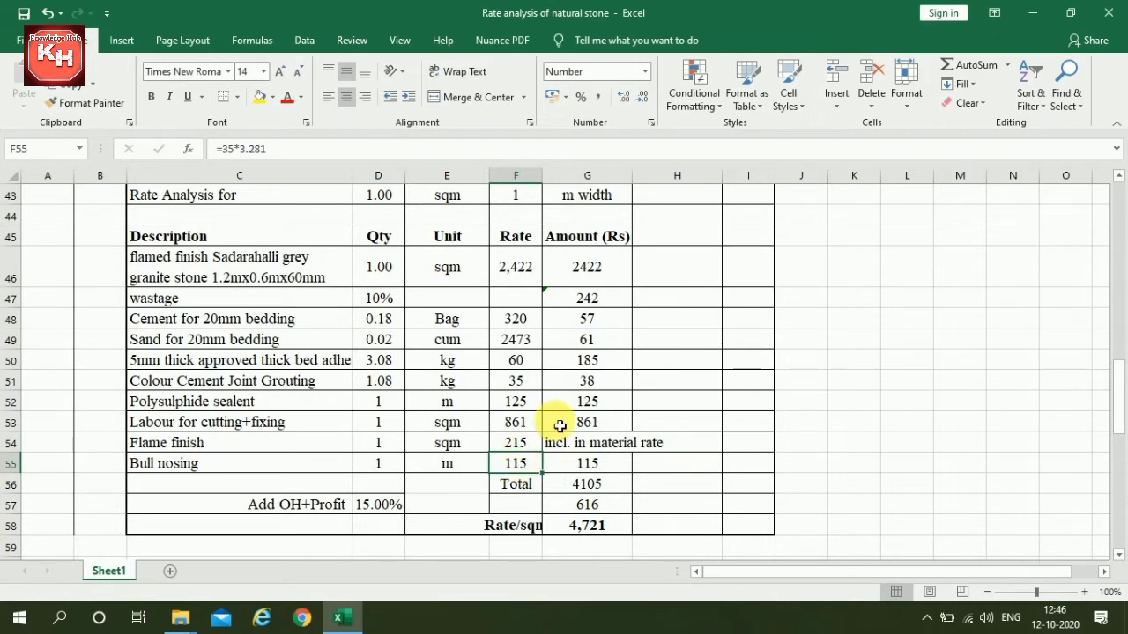
{"action": "left_click", "coordinate": [587, 465]}
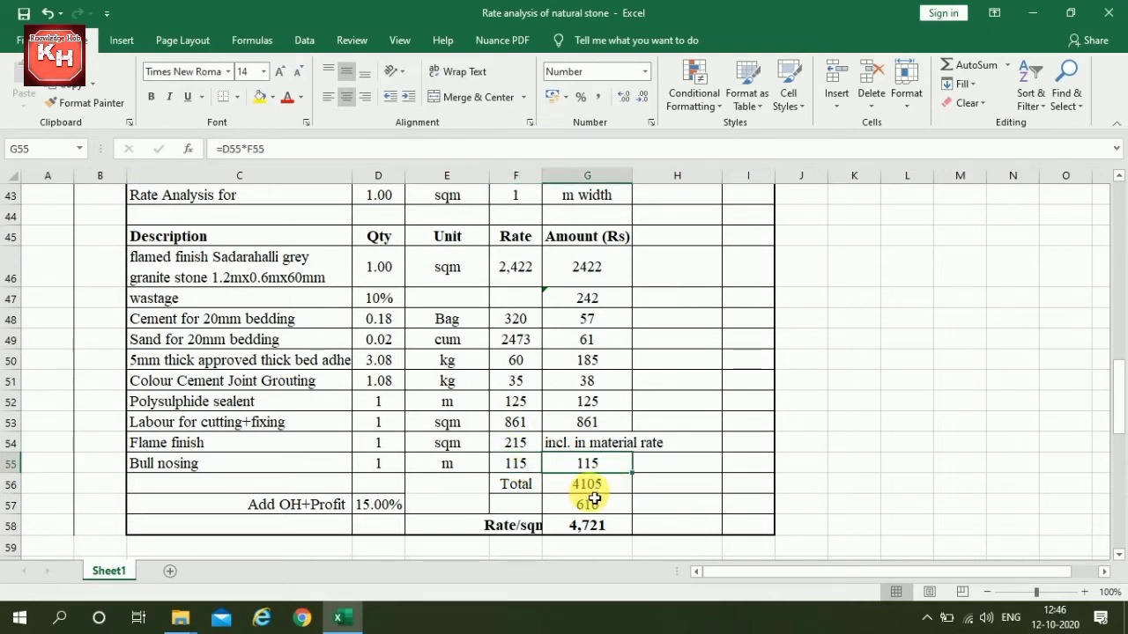
Step: Examine how the platform item's total, OH+Profit percentage and amount, and final rate per sqm are calculated
{"action": "left_click", "coordinate": [608, 485]}
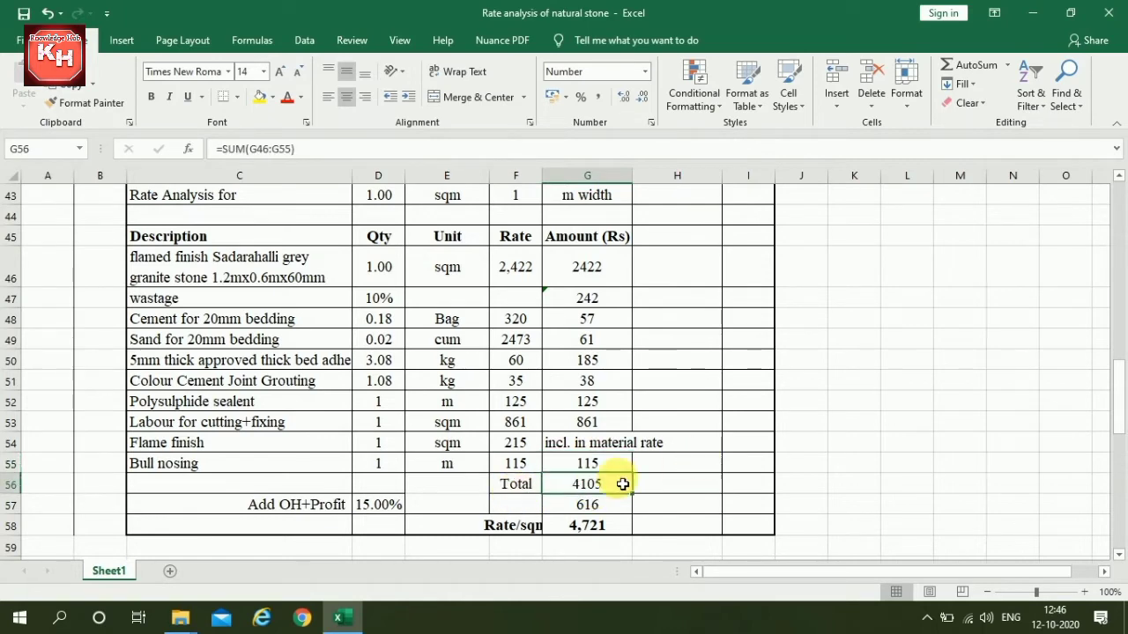
{"action": "left_click", "coordinate": [388, 504]}
{"action": "left_click", "coordinate": [605, 511]}
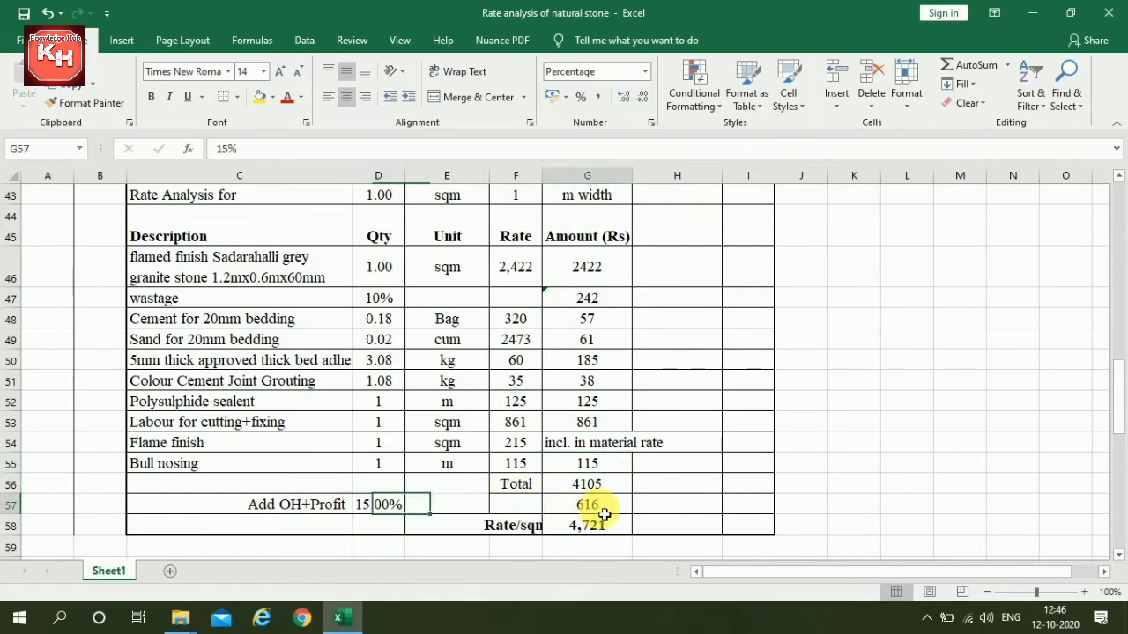
{"action": "scroll", "coordinate": [617, 480], "scroll_direction": "down", "scroll_amount": 1}
{"action": "left_click", "coordinate": [608, 464]}
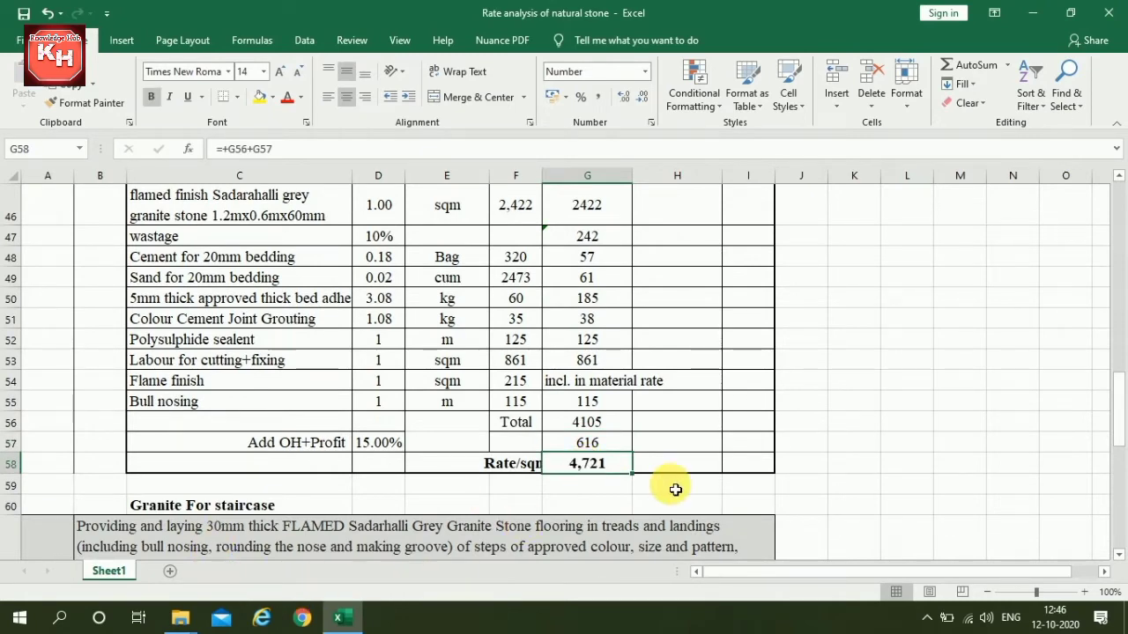
Step: Recap the platform granite item from its specification through the joint lengths and cost breakdown to the rate per sqm
{"action": "scroll", "coordinate": [675, 490], "scroll_direction": "up", "scroll_amount": 2}
{"action": "scroll", "coordinate": [675, 490], "scroll_direction": "up", "scroll_amount": 2}
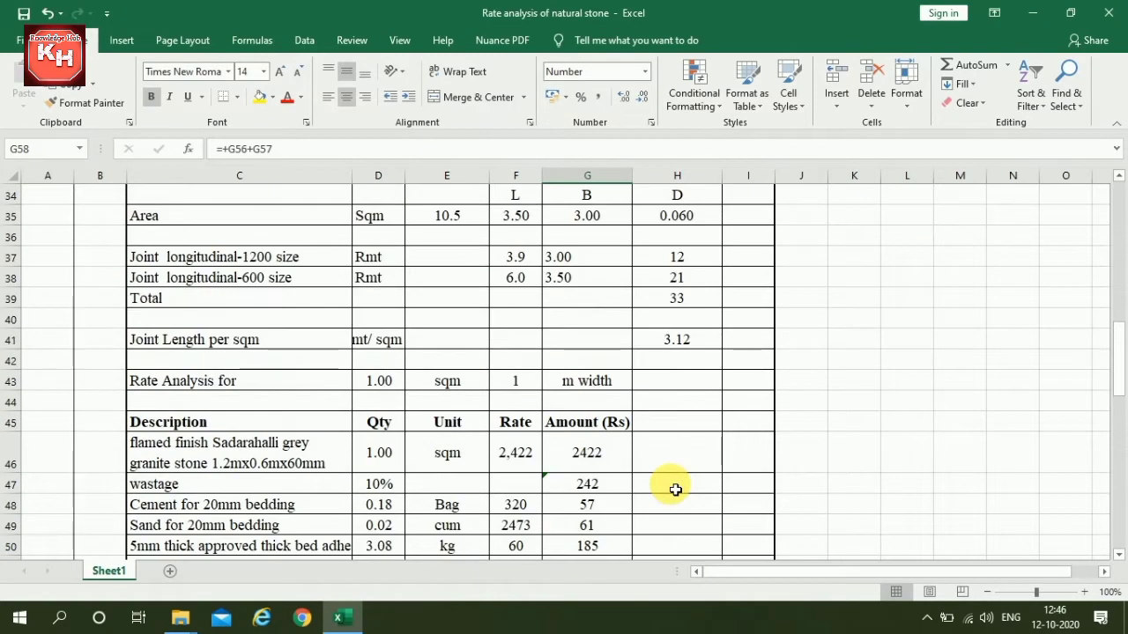
{"action": "scroll", "coordinate": [675, 490], "scroll_direction": "up", "scroll_amount": 2}
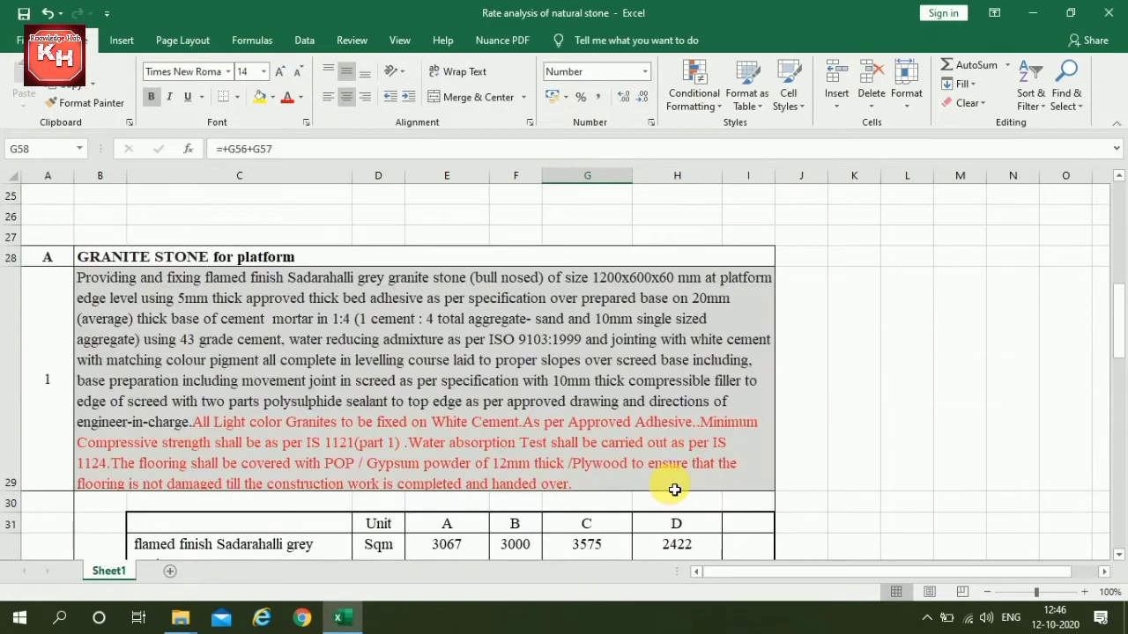
{"action": "scroll", "coordinate": [675, 490], "scroll_direction": "down", "scroll_amount": 1}
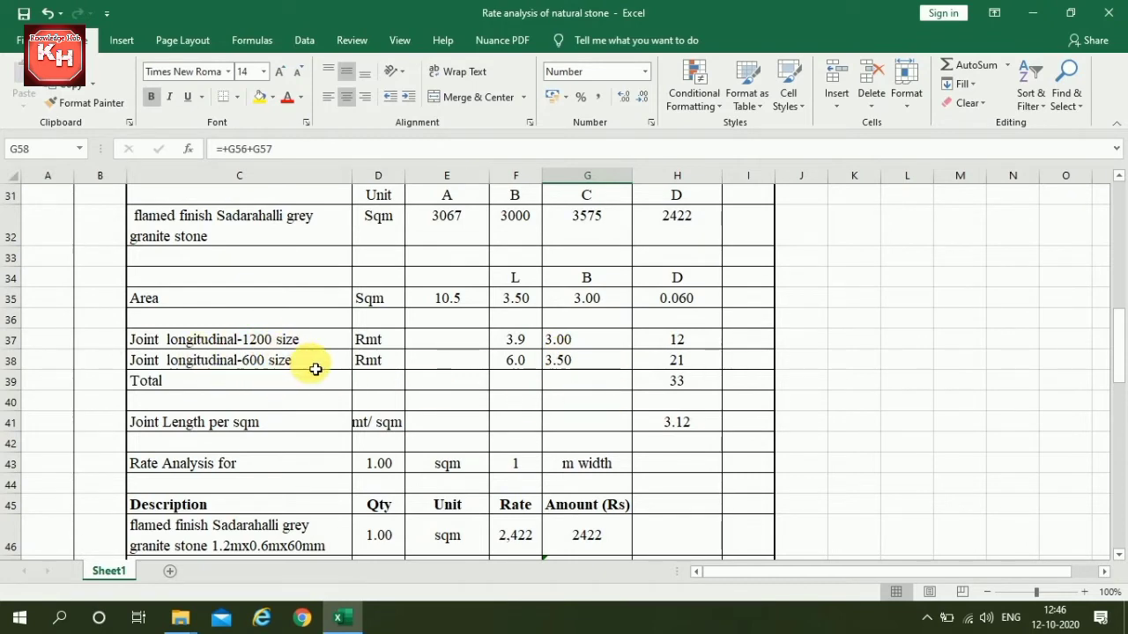
{"action": "scroll", "coordinate": [519, 377], "scroll_direction": "down", "scroll_amount": 3}
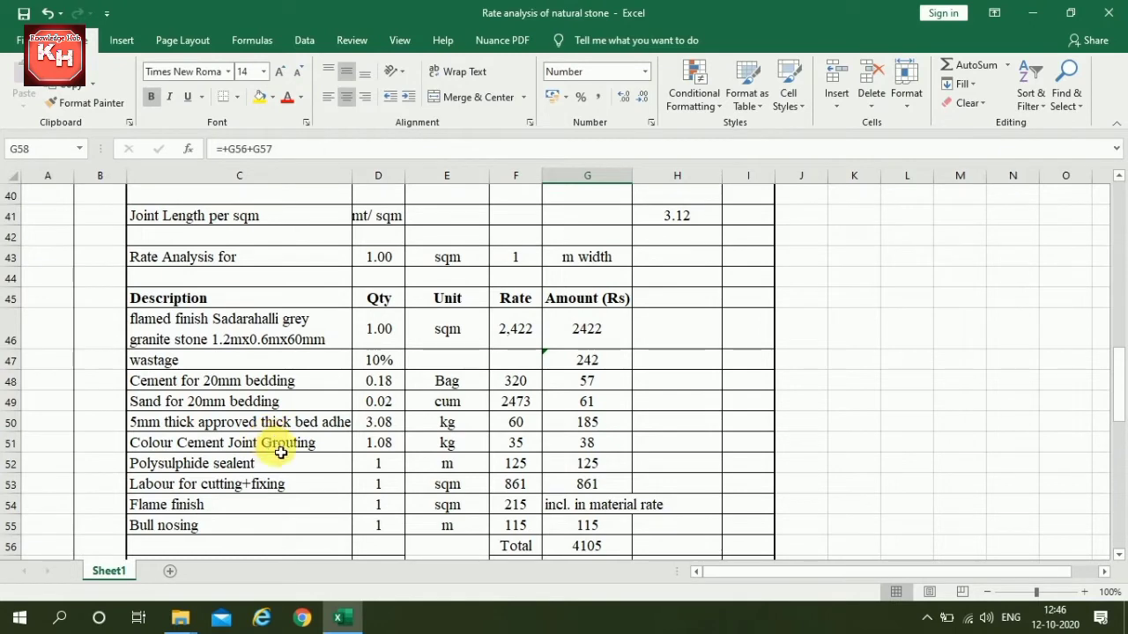
{"action": "scroll", "coordinate": [299, 446], "scroll_direction": "down", "scroll_amount": 1}
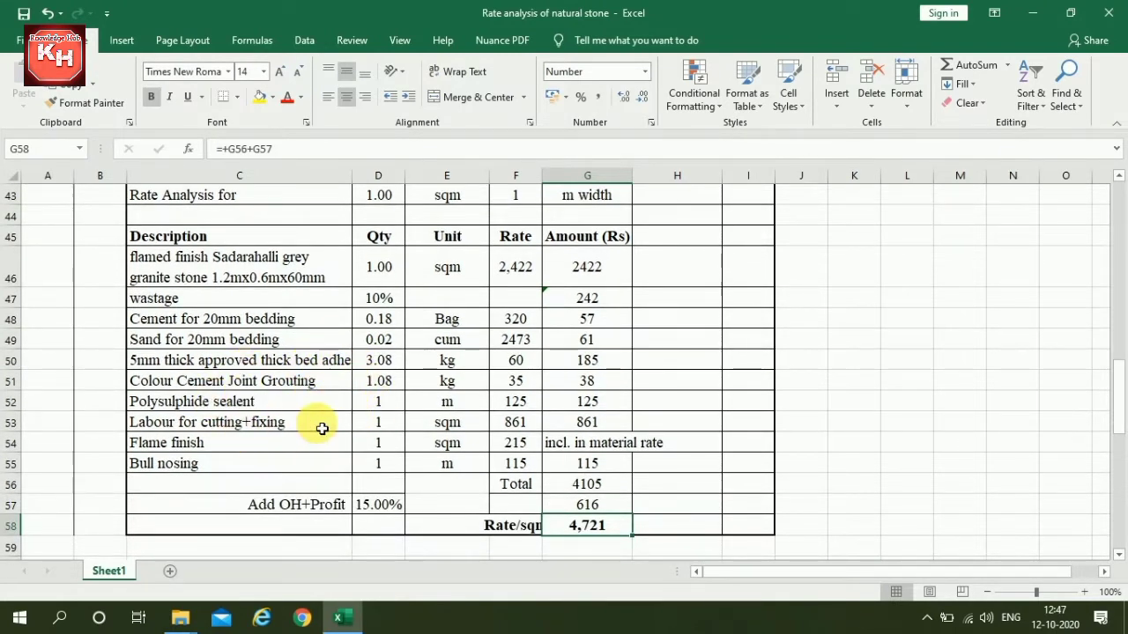
{"action": "scroll", "coordinate": [335, 438], "scroll_direction": "down", "scroll_amount": 1}
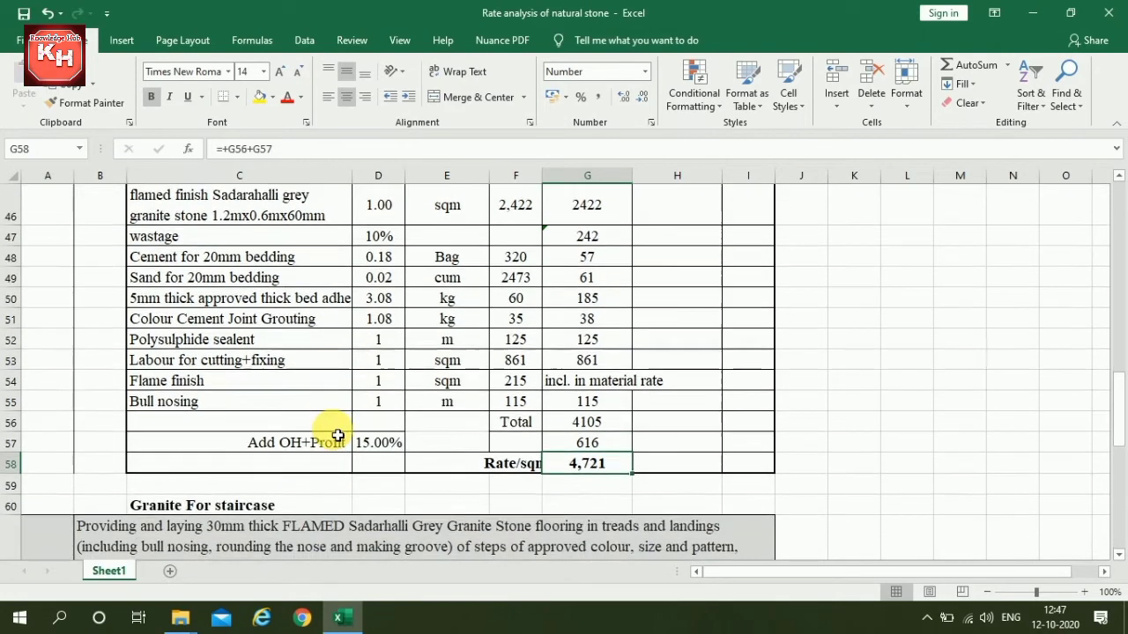
Step: Read the "Granite For staircase" item specification and look over the rate analysis beneath it
{"action": "scroll", "coordinate": [313, 419], "scroll_direction": "down", "scroll_amount": 1}
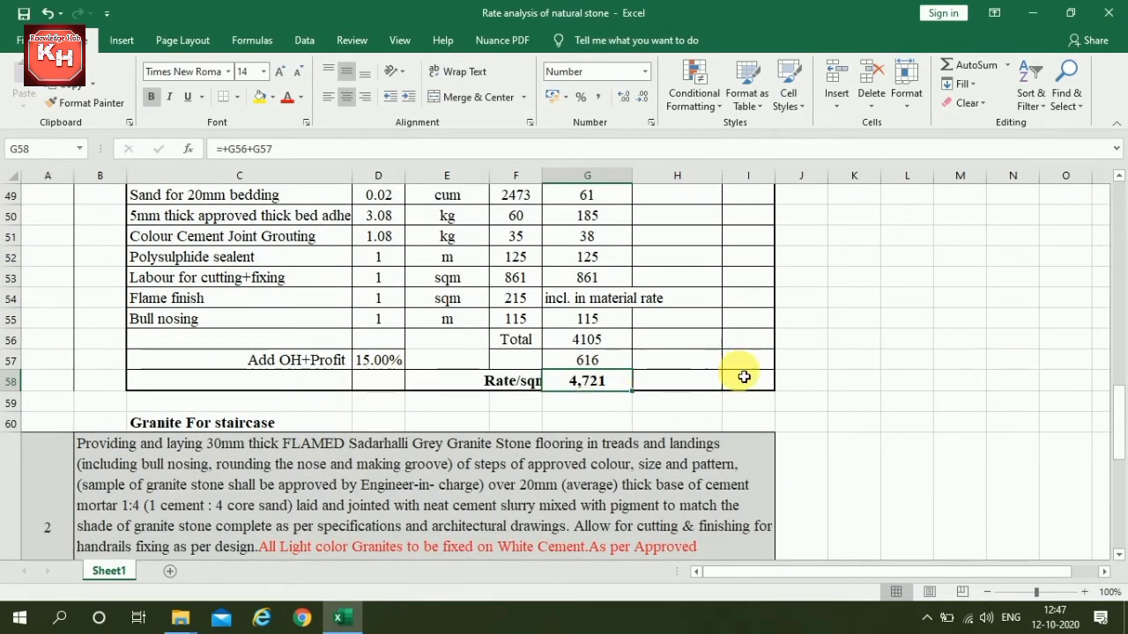
{"action": "scroll", "coordinate": [743, 377], "scroll_direction": "down", "scroll_amount": 2}
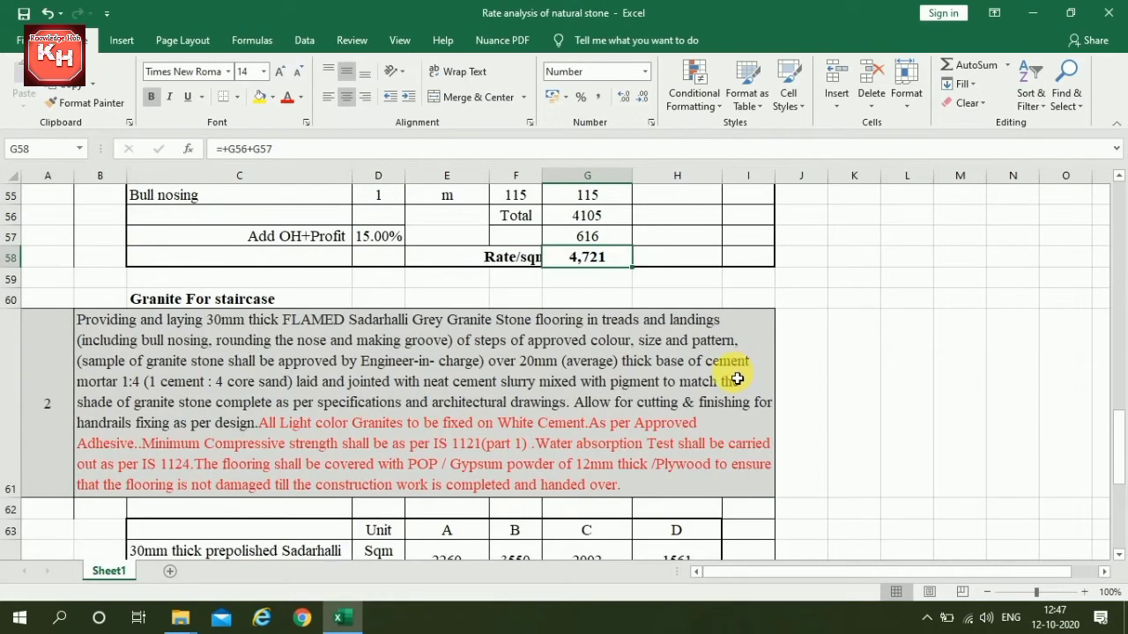
{"action": "scroll", "coordinate": [736, 378], "scroll_direction": "down", "scroll_amount": 1}
{"action": "scroll", "coordinate": [734, 382], "scroll_direction": "down", "scroll_amount": 1}
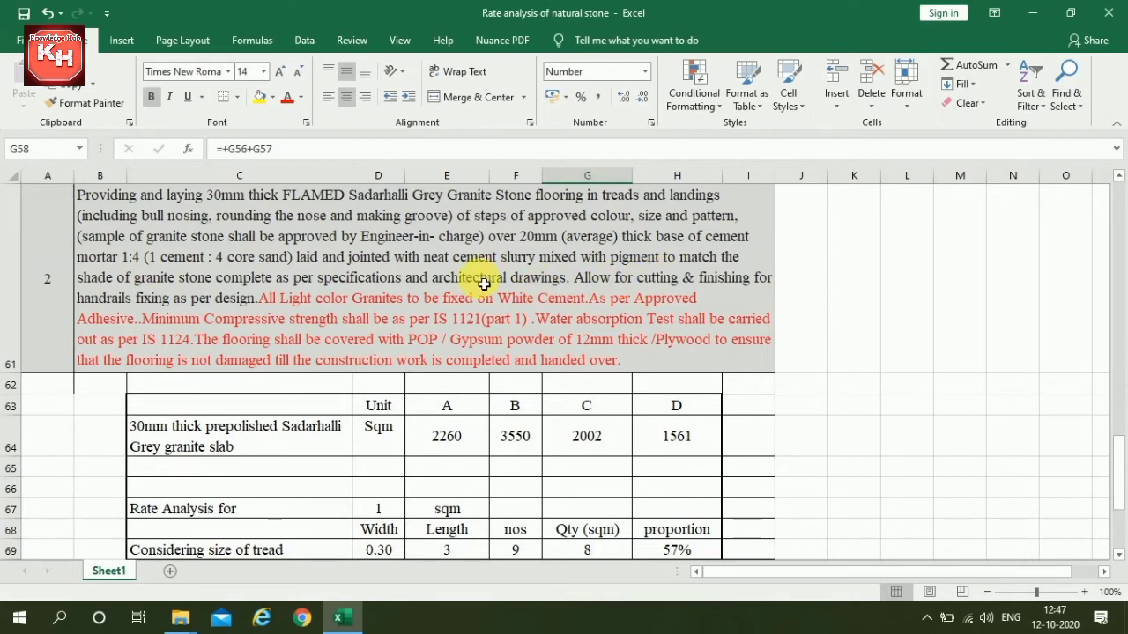
{"action": "scroll", "coordinate": [484, 284], "scroll_direction": "down", "scroll_amount": 1}
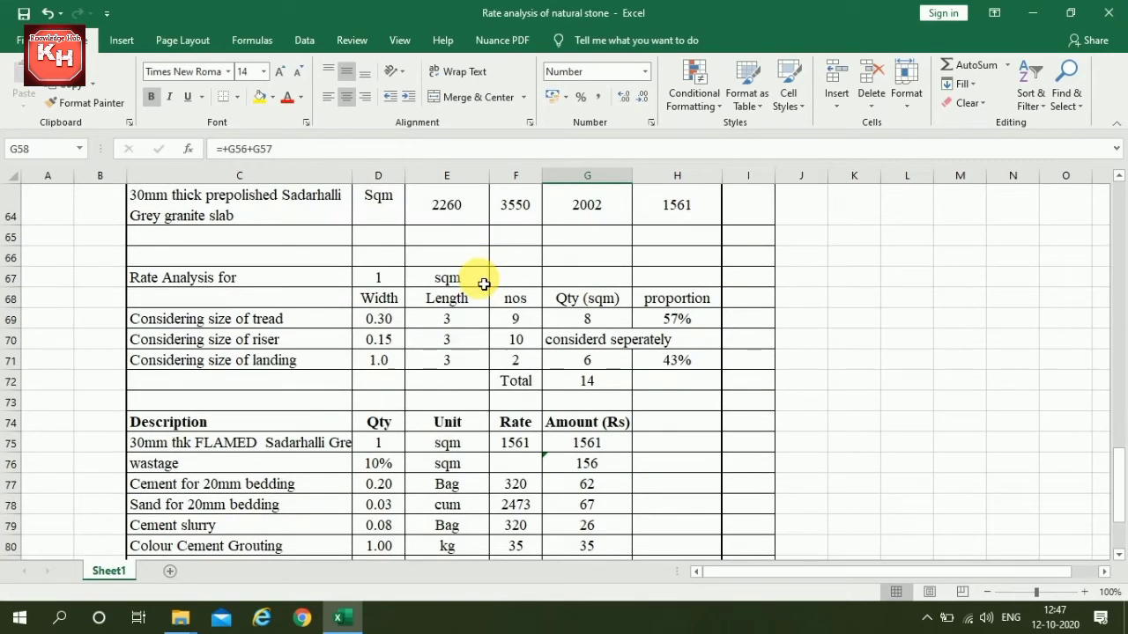
Step: Examine the 30mm thick prepolished Sadarhalli Grey granite slab's description and its quoted rates A to D
{"action": "scroll", "coordinate": [484, 284], "scroll_direction": "up", "scroll_amount": 1}
{"action": "left_click", "coordinate": [221, 444]}
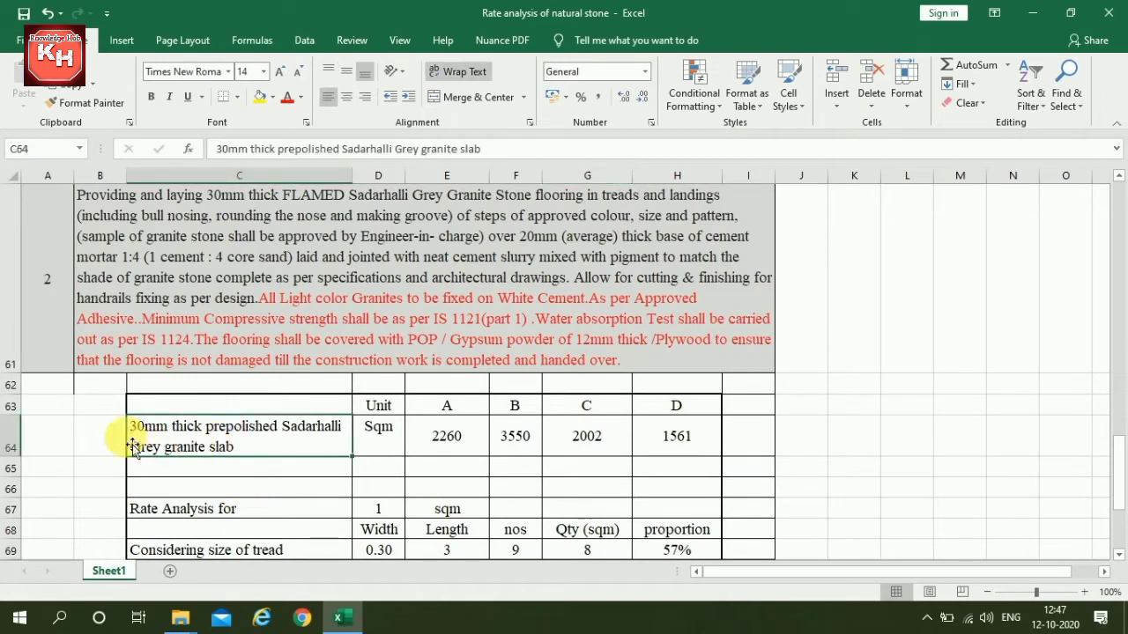
{"action": "left_click", "coordinate": [446, 439]}
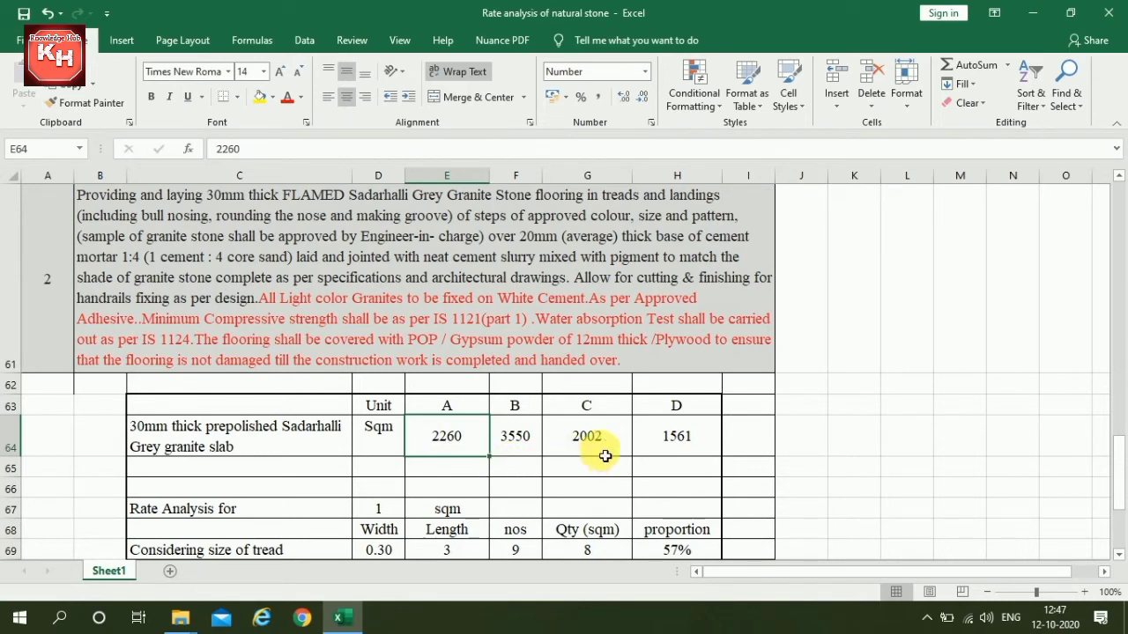
Step: Examine the widths, lengths and numbers considered for the staircase's tread, riser and landing
{"action": "scroll", "coordinate": [597, 423], "scroll_direction": "down", "scroll_amount": 1}
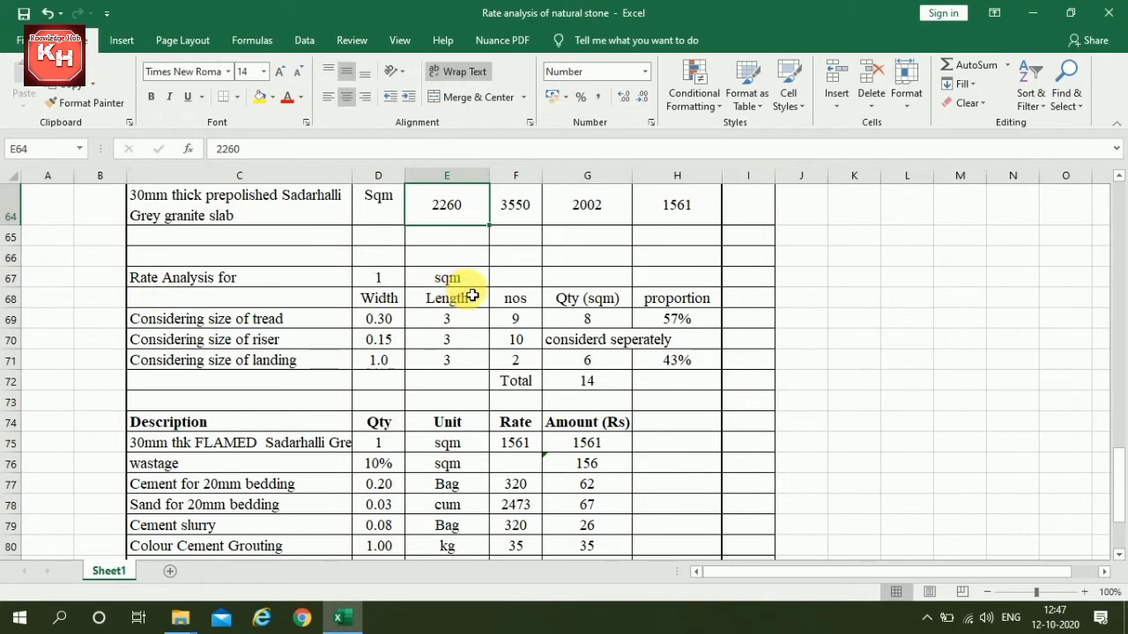
{"action": "left_click", "coordinate": [221, 321]}
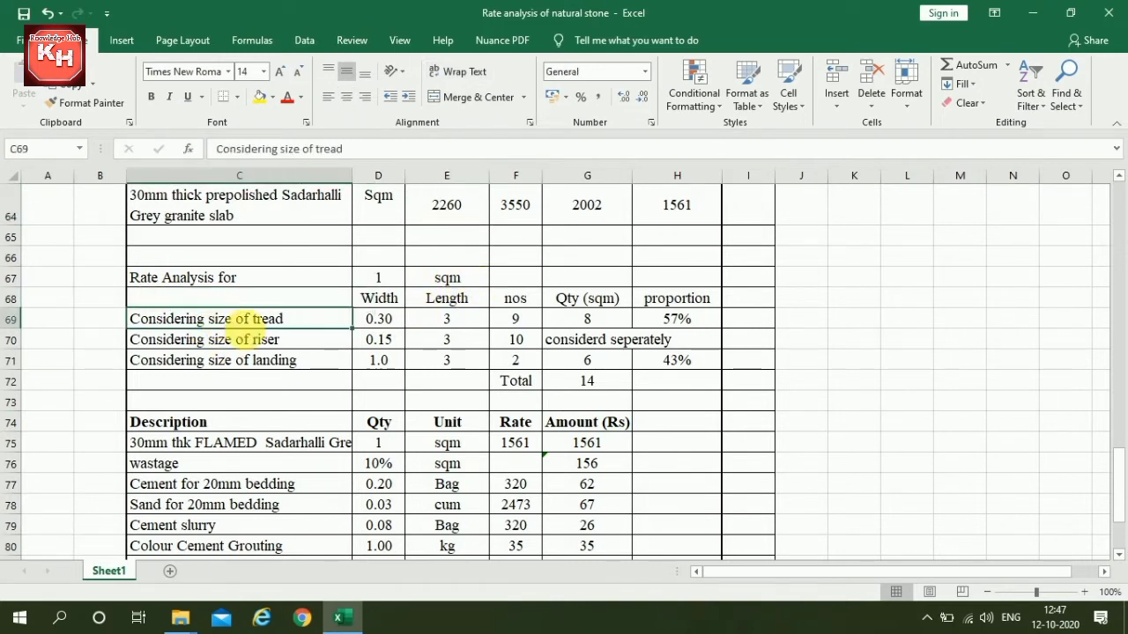
{"action": "left_click", "coordinate": [387, 324]}
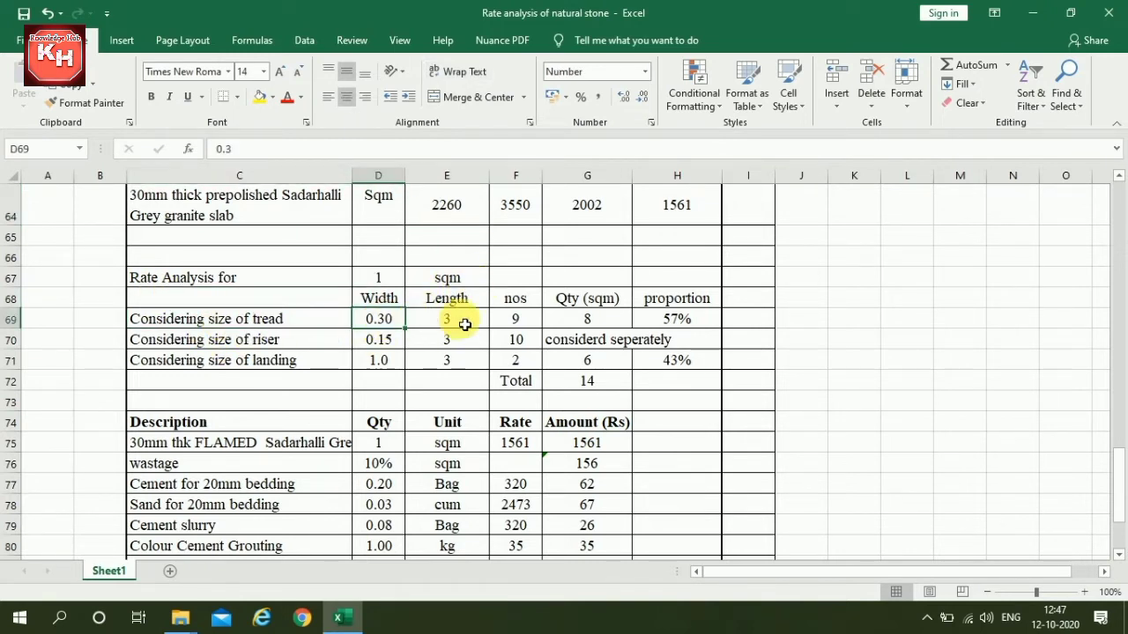
{"action": "left_click", "coordinate": [383, 344]}
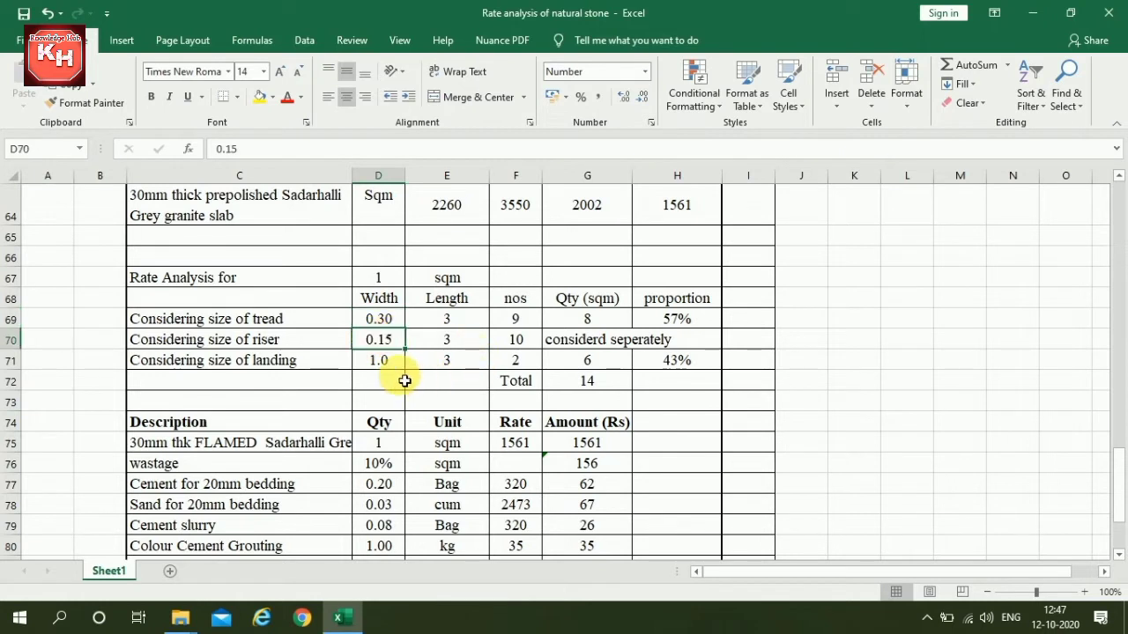
{"action": "left_click", "coordinate": [379, 360]}
{"action": "left_click", "coordinate": [449, 340]}
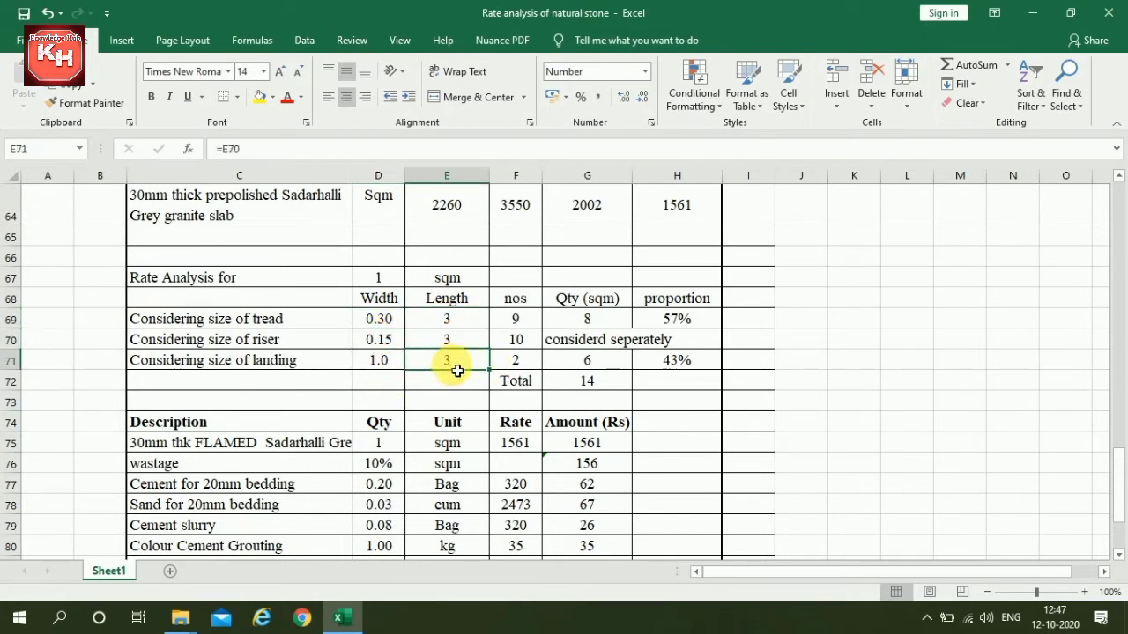
{"action": "left_click", "coordinate": [517, 320]}
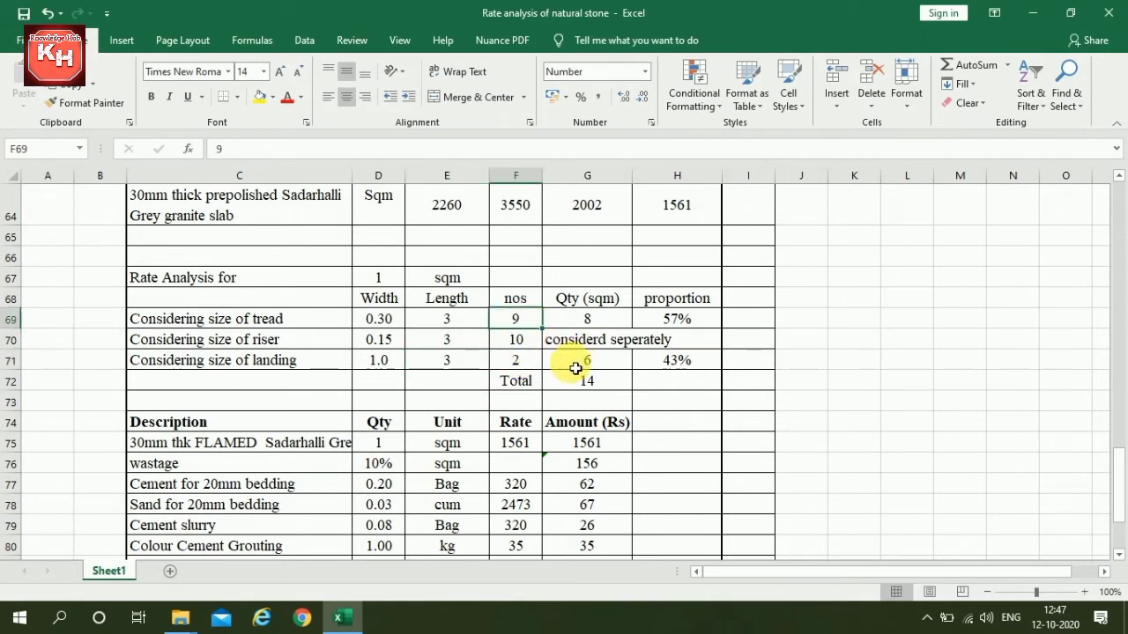
Step: Check how the tread's quantity in sqm and the tread and landing proportions are calculated
{"action": "left_click", "coordinate": [587, 322]}
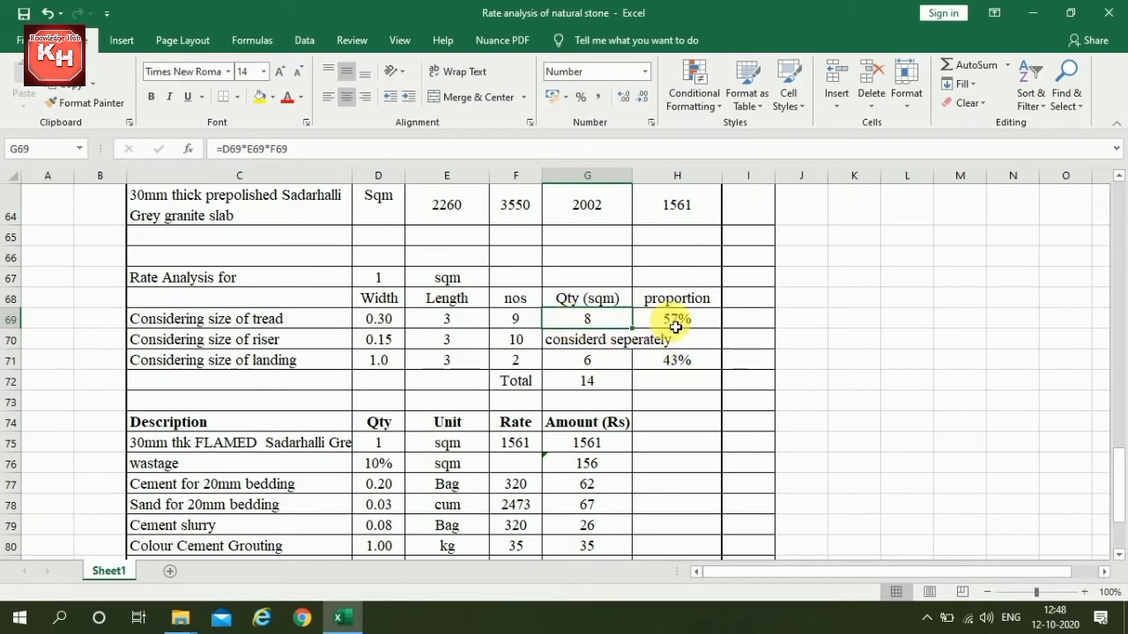
{"action": "left_click", "coordinate": [675, 326]}
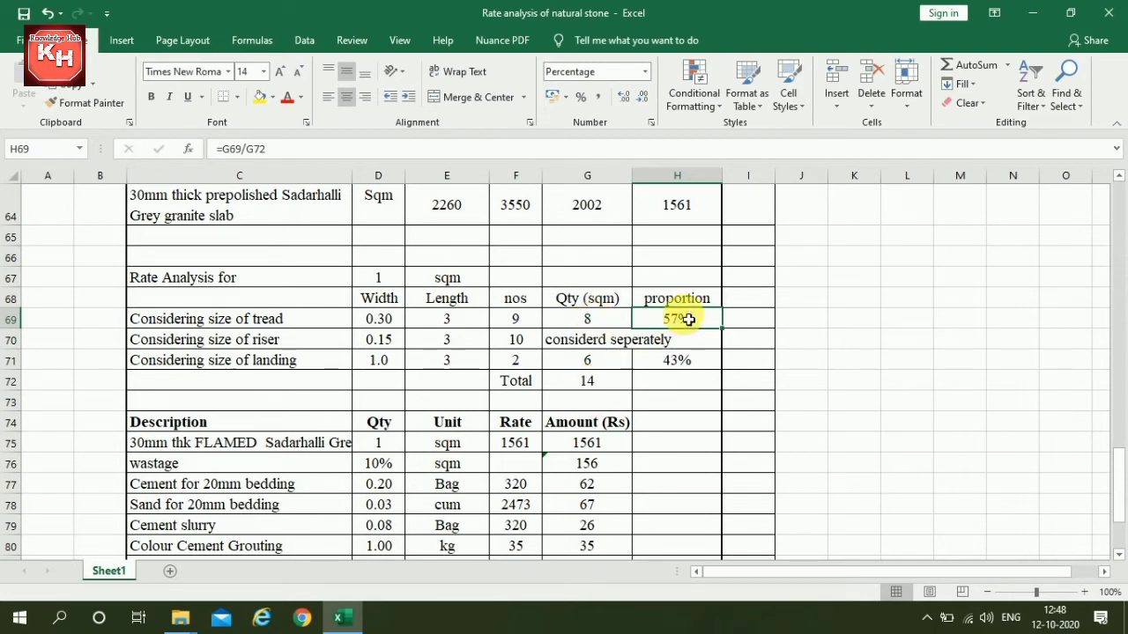
{"action": "left_click", "coordinate": [687, 369]}
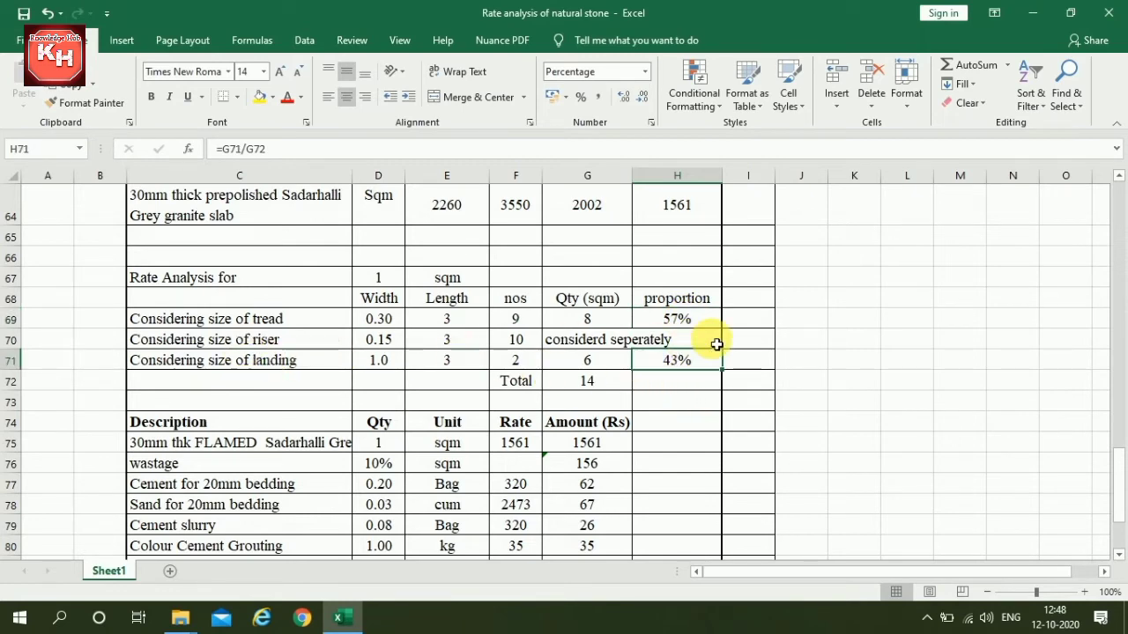
Step: Examine the unit and rate of the 30mm flamed Sadarhalli Grey granite and the wastage percentage in the staircase cost breakdown
{"action": "scroll", "coordinate": [716, 345], "scroll_direction": "down", "scroll_amount": 2}
{"action": "scroll", "coordinate": [716, 345], "scroll_direction": "down", "scroll_amount": 1}
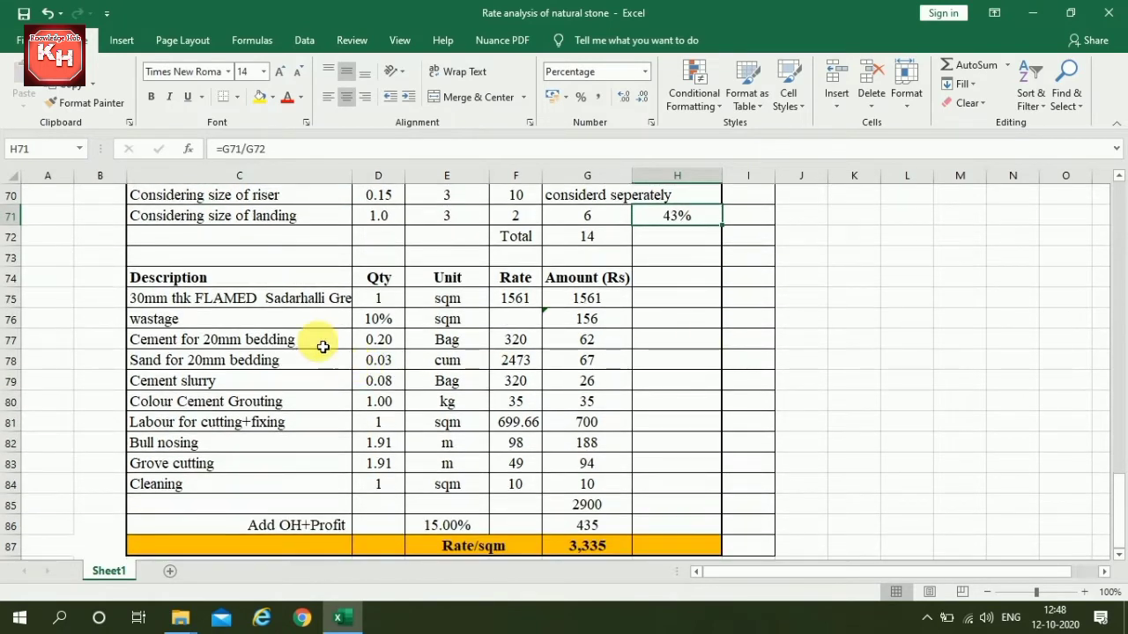
{"action": "left_click", "coordinate": [463, 304]}
{"action": "left_click", "coordinate": [527, 299]}
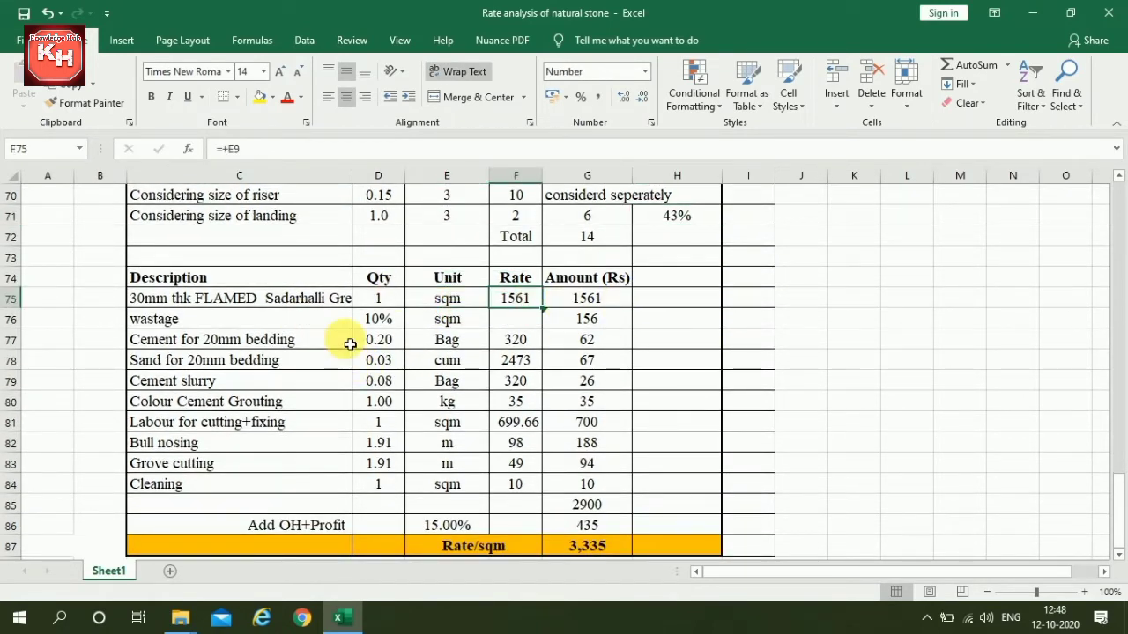
{"action": "left_click", "coordinate": [391, 324]}
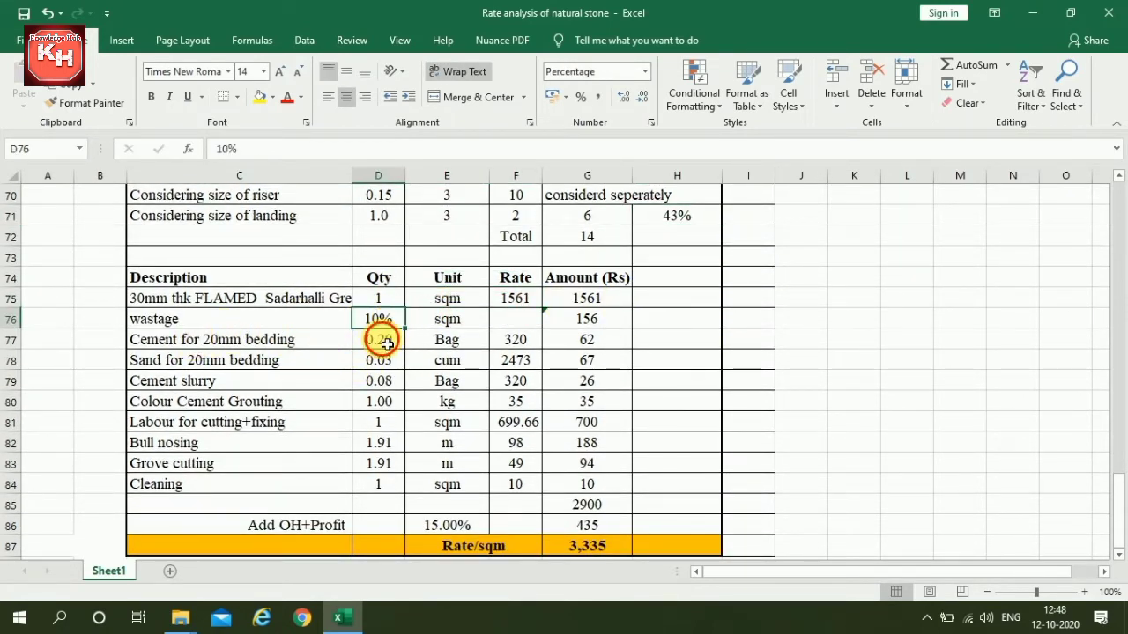
Step: Inspect the quantity formulas for cement and sand in the 20mm bedding, and the source of the sand rate
{"action": "left_click", "coordinate": [387, 343]}
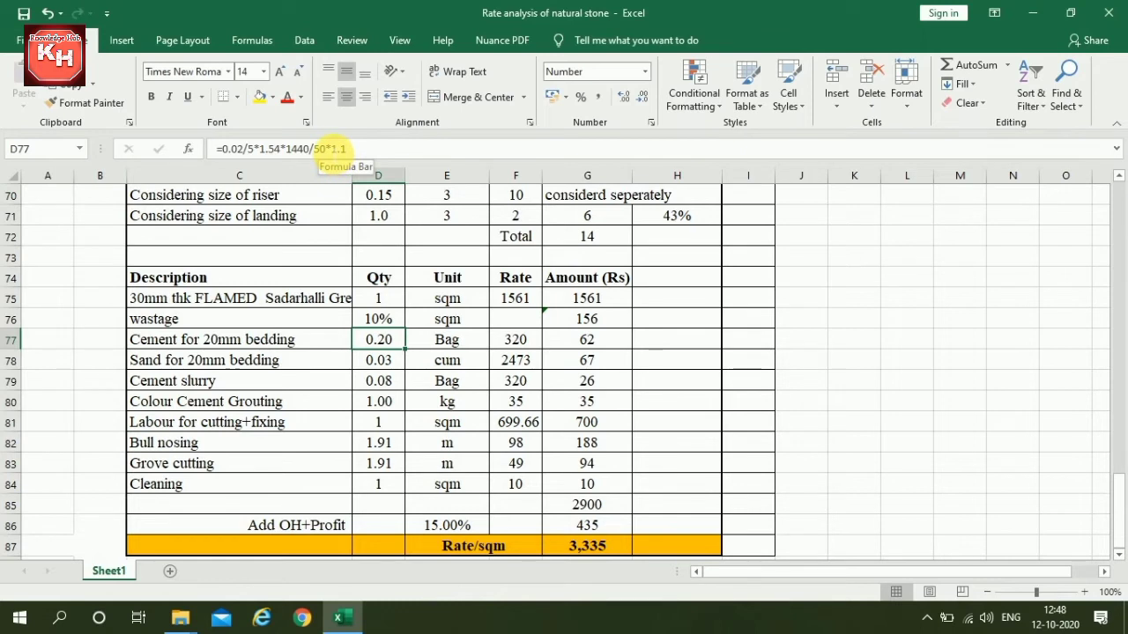
{"action": "left_click", "coordinate": [391, 363]}
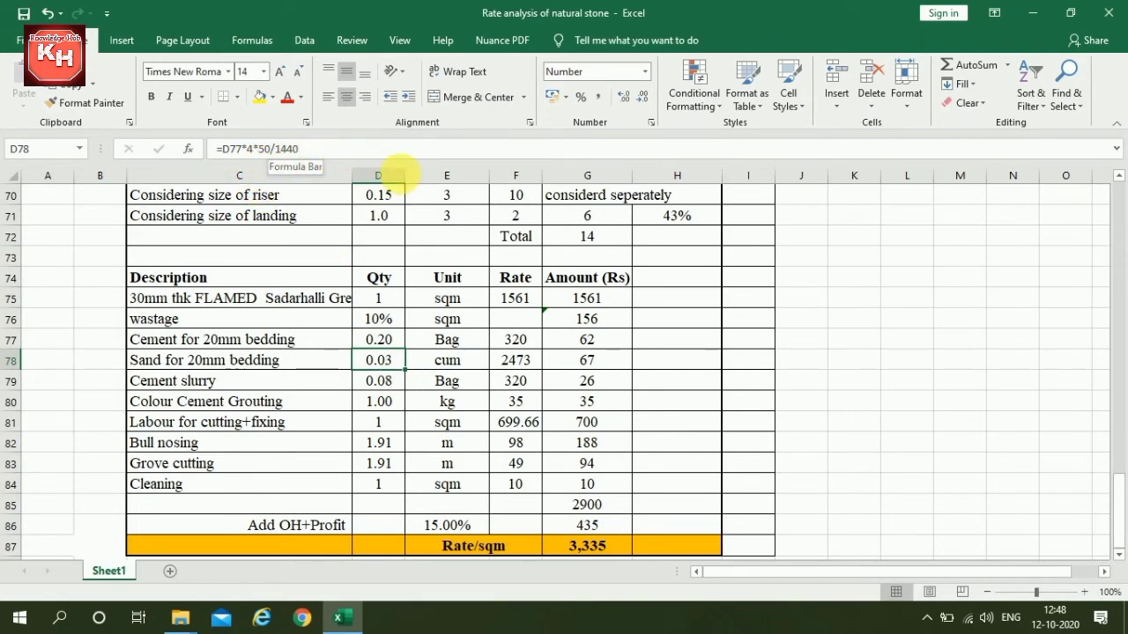
{"action": "left_click", "coordinate": [513, 361]}
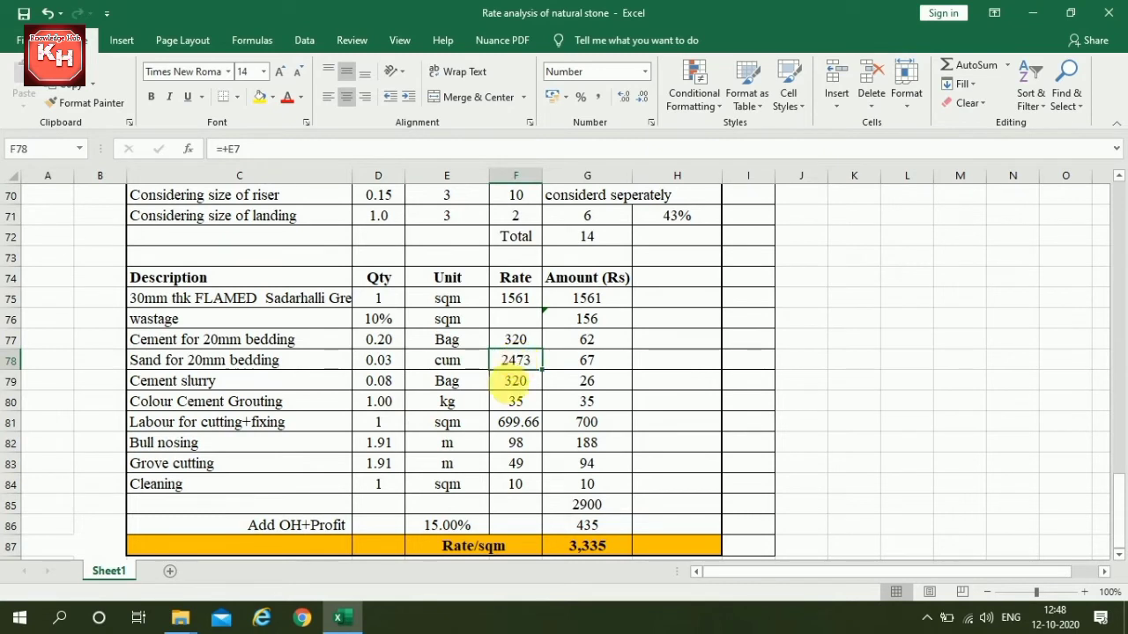
Step: Examine the cement slurry line's quantity formula, unit, rate and amount
{"action": "left_click", "coordinate": [387, 385]}
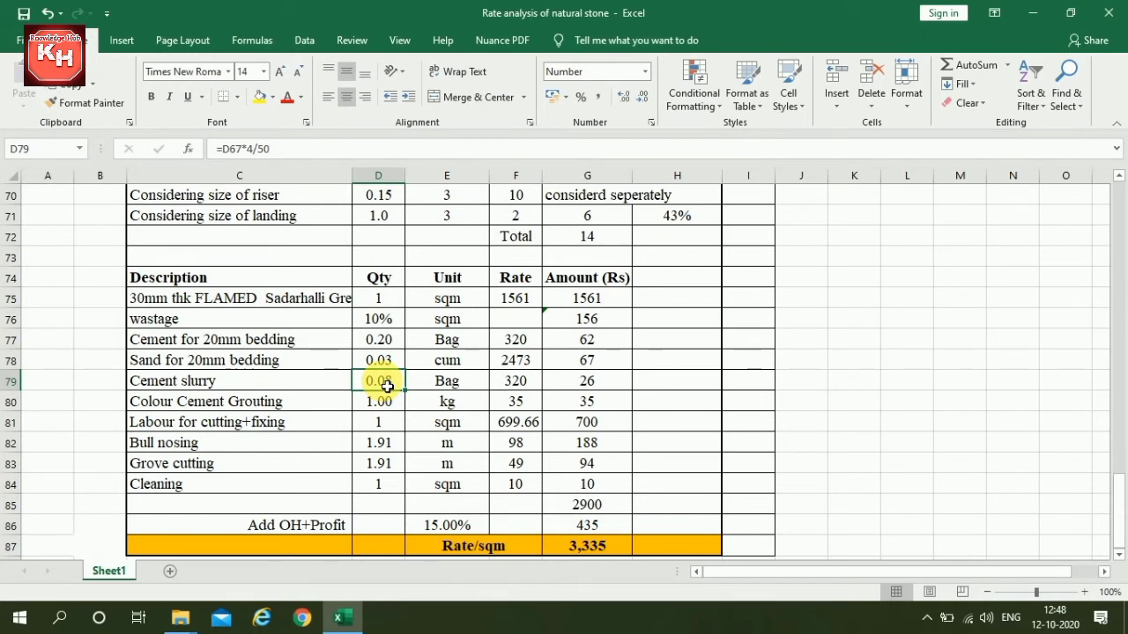
{"action": "scroll", "coordinate": [542, 354], "scroll_direction": "up", "scroll_amount": 1}
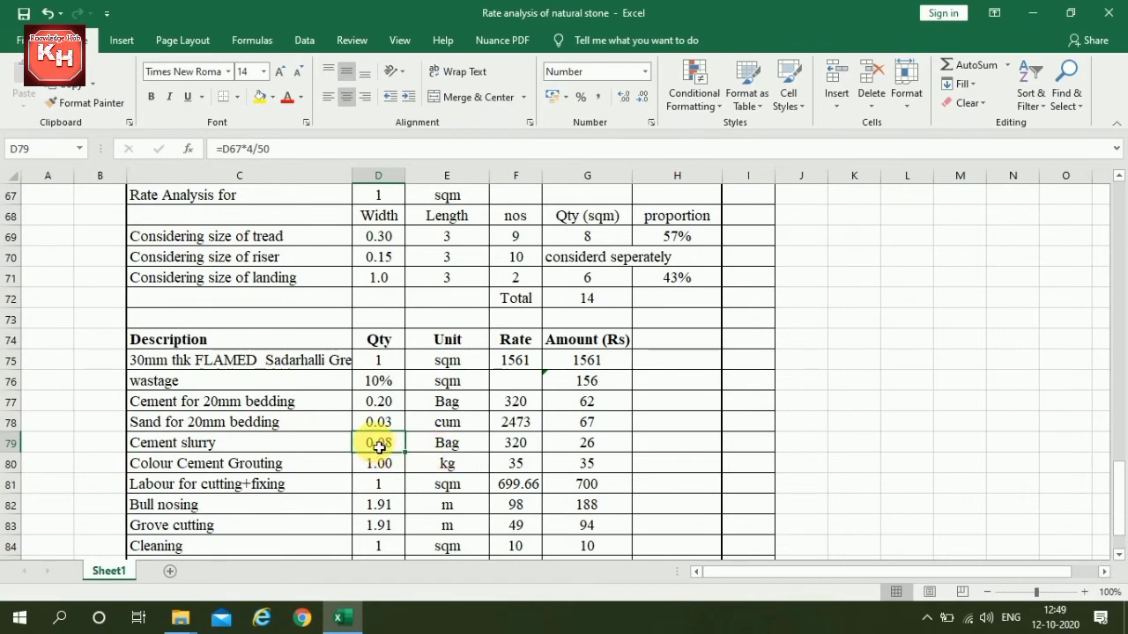
{"action": "left_click", "coordinate": [446, 444]}
{"action": "left_click", "coordinate": [523, 445]}
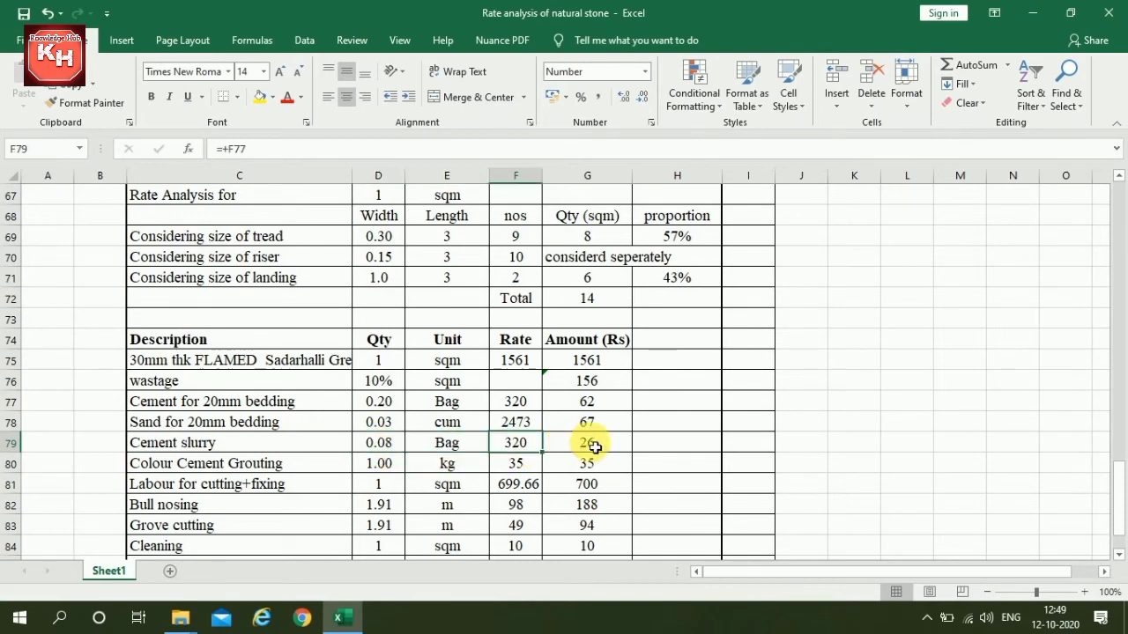
{"action": "left_click", "coordinate": [595, 447]}
Step: Check the colour cement grouting rate and how the labour for cutting and fixing is priced
{"action": "scroll", "coordinate": [478, 423], "scroll_direction": "down", "scroll_amount": 2}
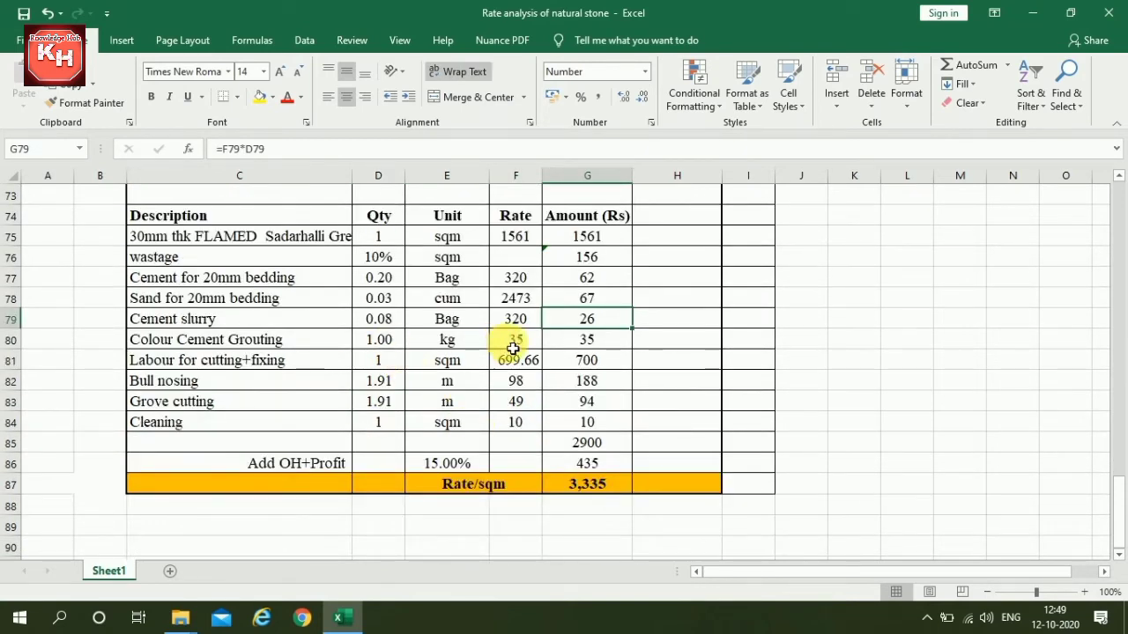
{"action": "left_click", "coordinate": [513, 346]}
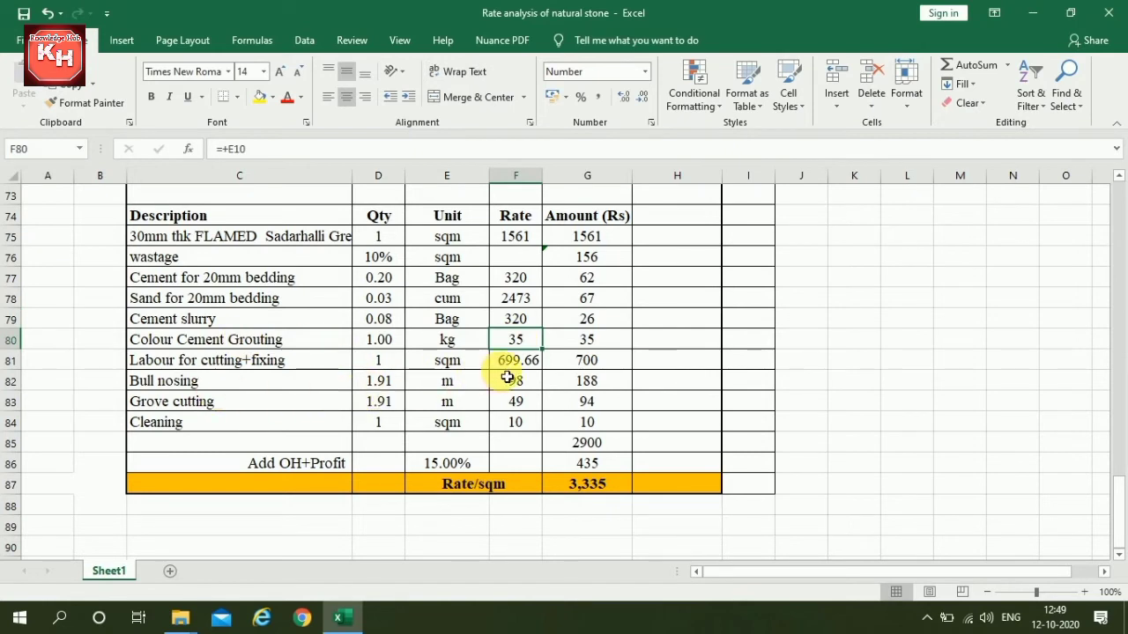
{"action": "left_click", "coordinate": [518, 359]}
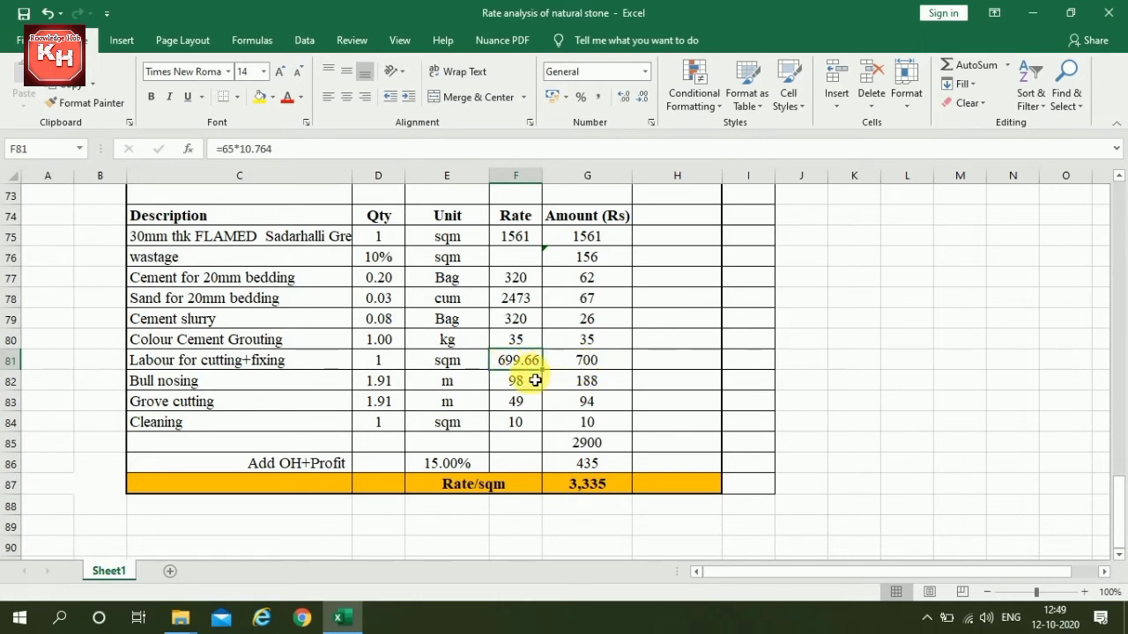
{"action": "left_click", "coordinate": [592, 361]}
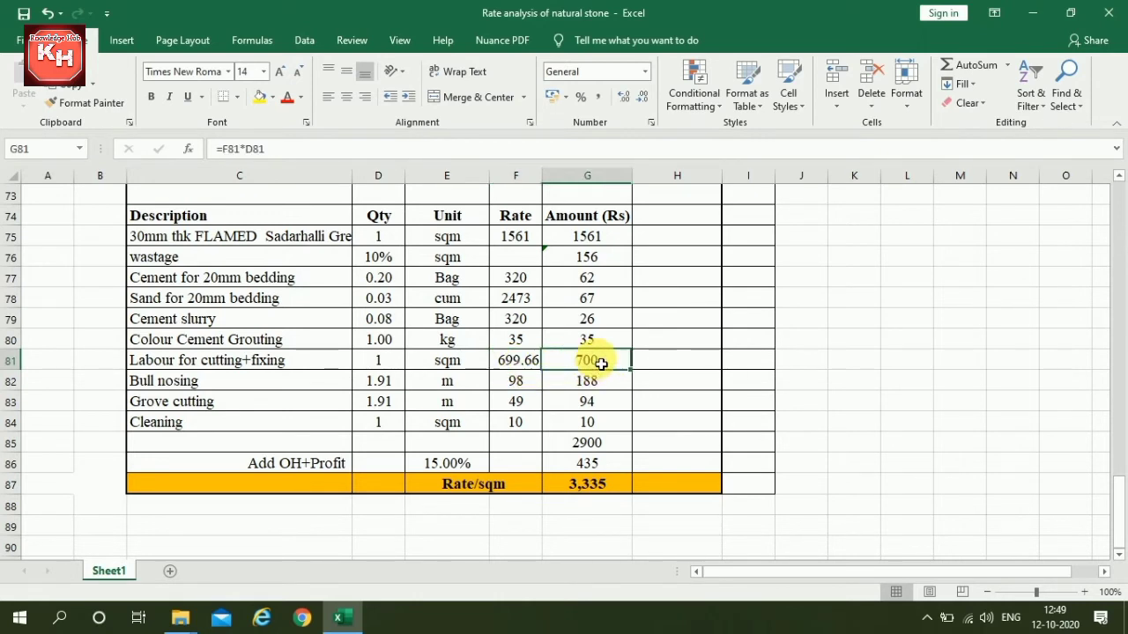
Step: Trace the bull nosing quantity formula back to the tread proportion and width, and check its unit and rate
{"action": "left_click", "coordinate": [380, 383]}
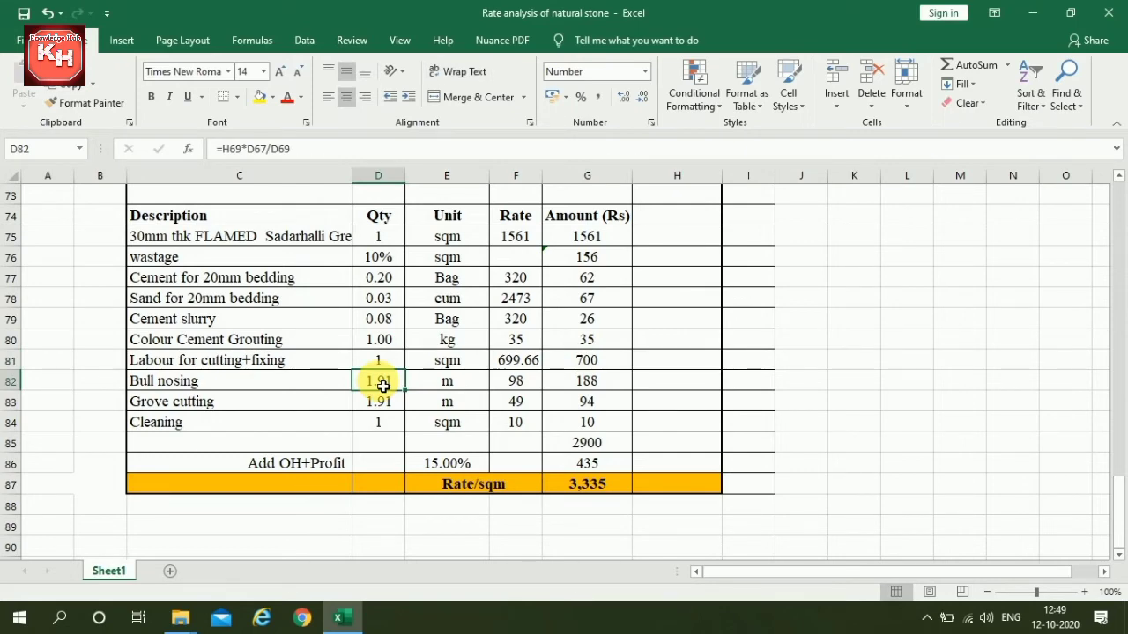
{"action": "scroll", "coordinate": [383, 385], "scroll_direction": "up", "scroll_amount": 2}
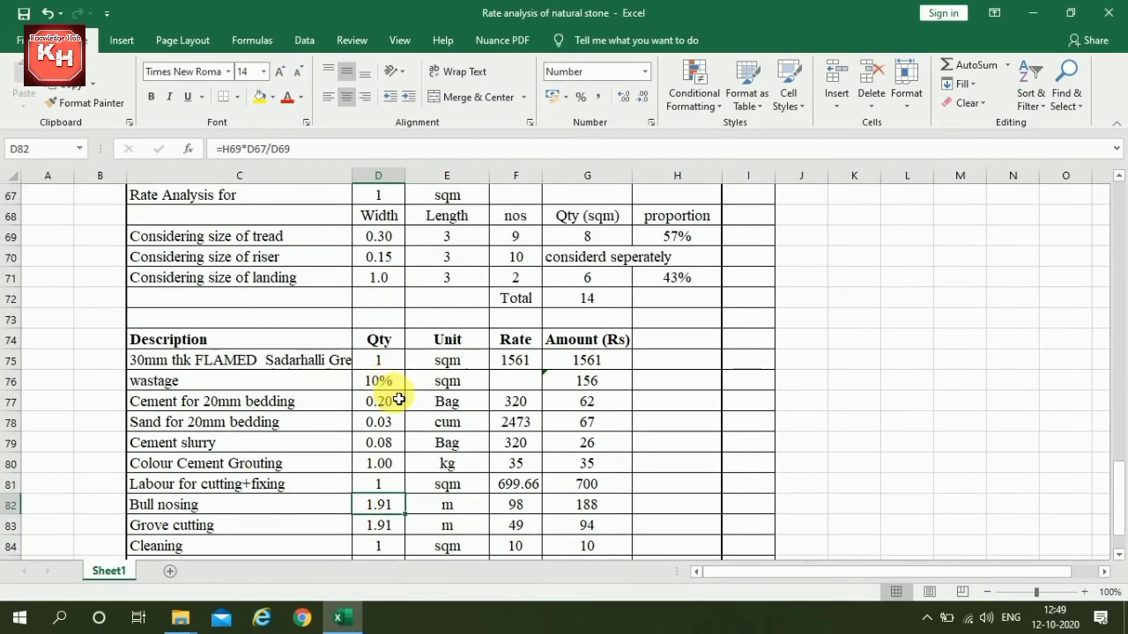
{"action": "scroll", "coordinate": [399, 399], "scroll_direction": "down", "scroll_amount": 2}
{"action": "scroll", "coordinate": [379, 388], "scroll_direction": "up", "scroll_amount": 2}
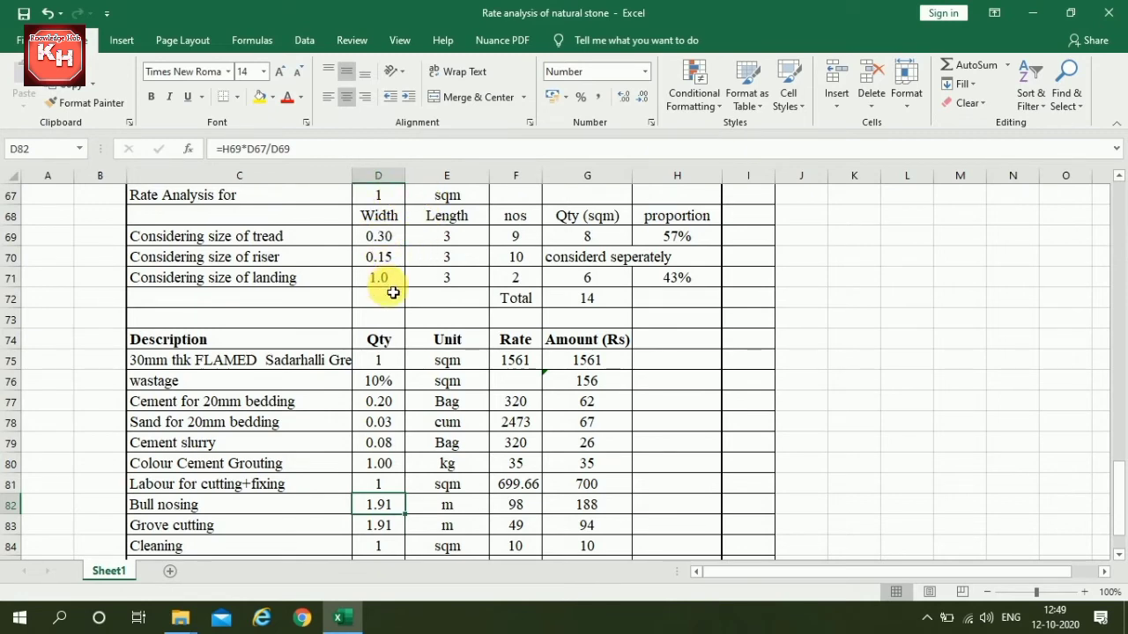
{"action": "scroll", "coordinate": [393, 292], "scroll_direction": "down", "scroll_amount": 1}
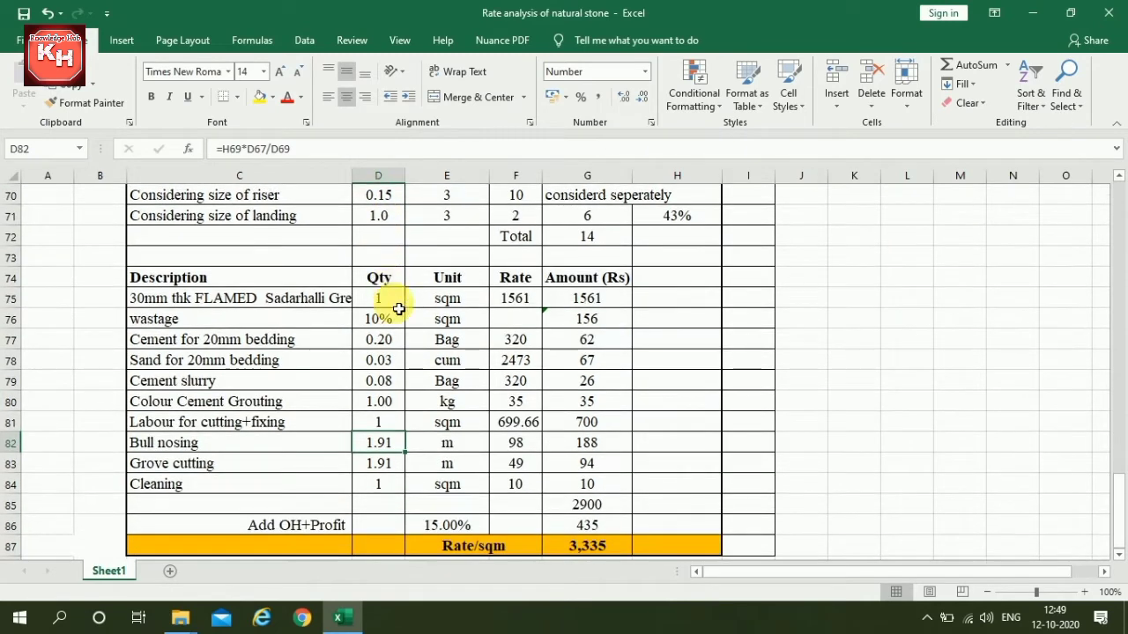
{"action": "left_click", "coordinate": [471, 448]}
{"action": "left_click", "coordinate": [517, 450]}
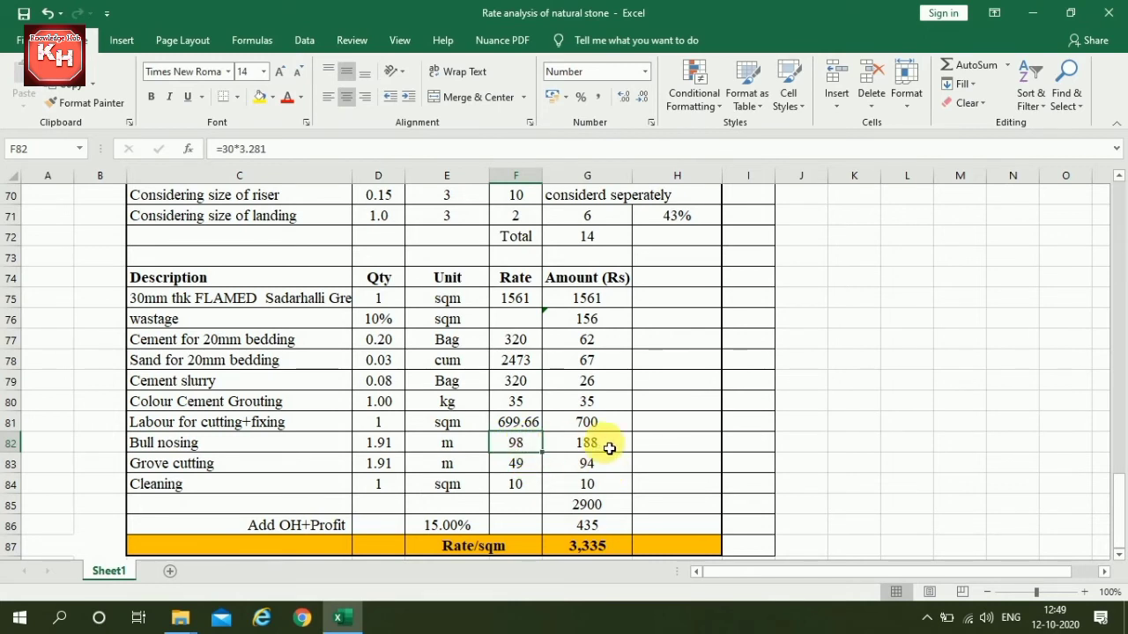
Step: Examine the groove cutting line's quantity, unit and rate formula, and the cleaning rate
{"action": "left_click", "coordinate": [378, 468]}
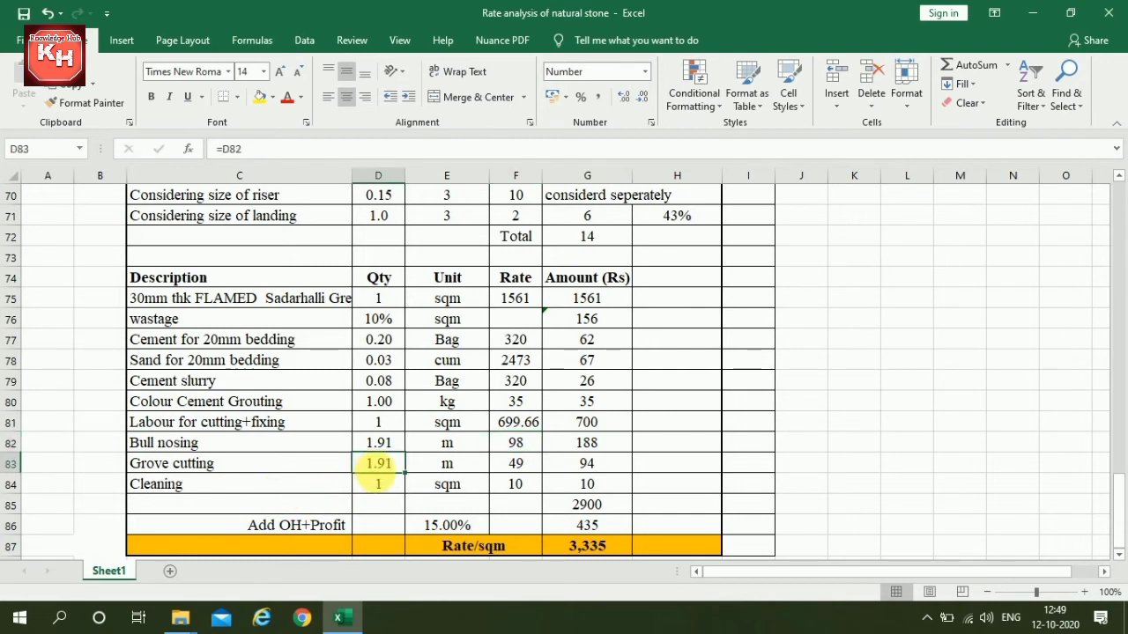
{"action": "left_click", "coordinate": [449, 467]}
{"action": "left_click", "coordinate": [522, 468]}
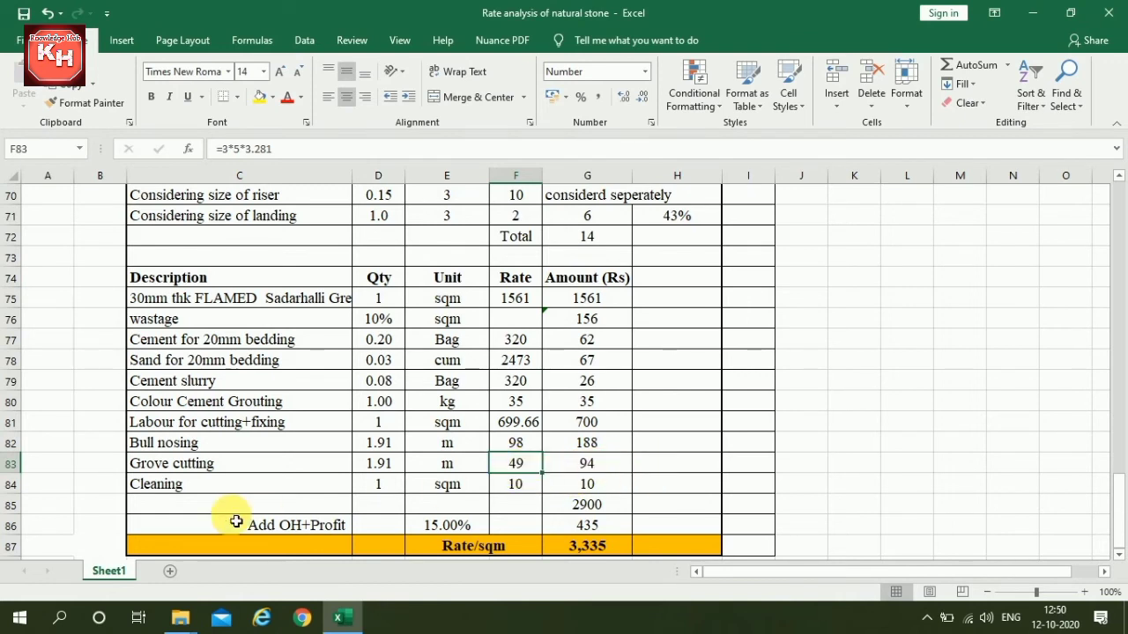
{"action": "left_click", "coordinate": [516, 483]}
Step: Examine the staircase item's OH+Profit percentage and amount, and how the final rate per sqm is calculated
{"action": "scroll", "coordinate": [493, 473], "scroll_direction": "down", "scroll_amount": 1}
{"action": "left_click", "coordinate": [445, 463]}
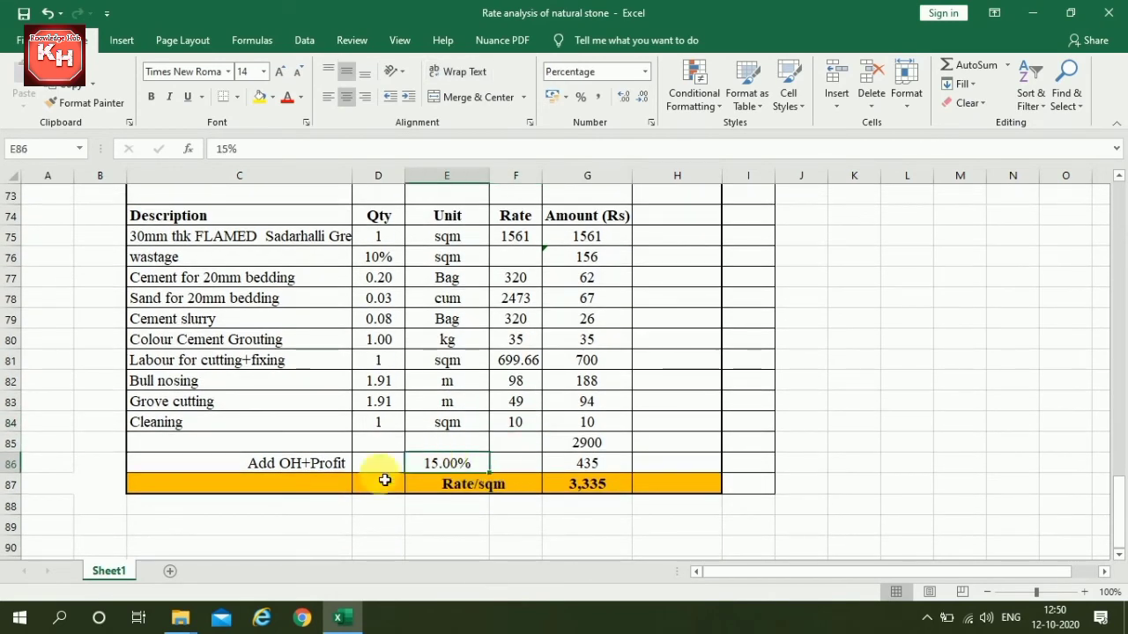
{"action": "left_click", "coordinate": [605, 470]}
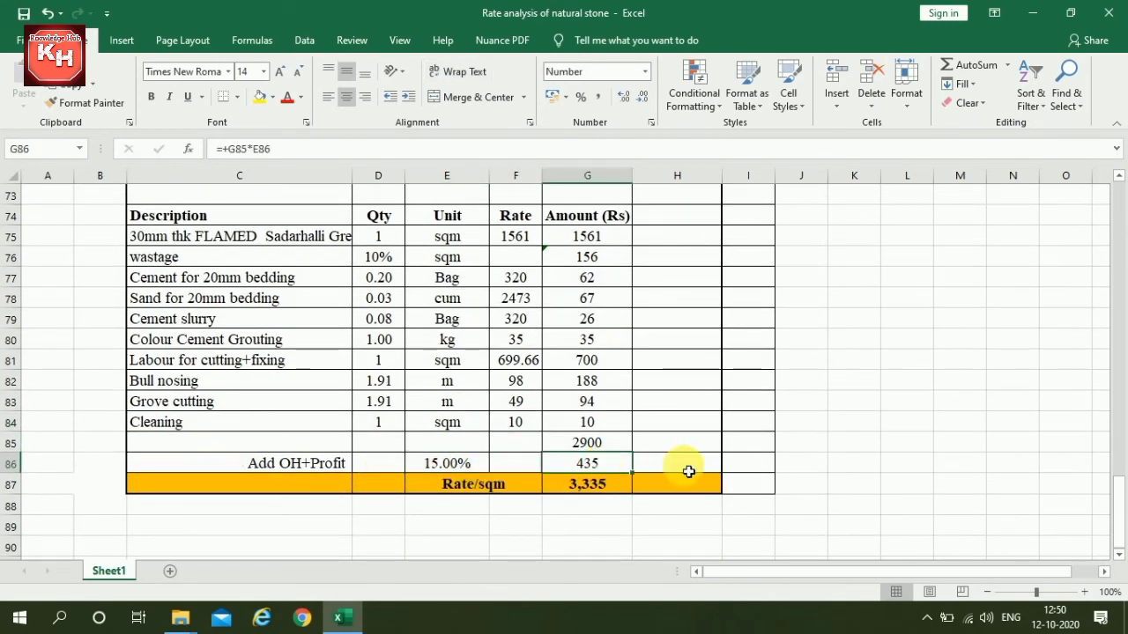
{"action": "left_click", "coordinate": [584, 486]}
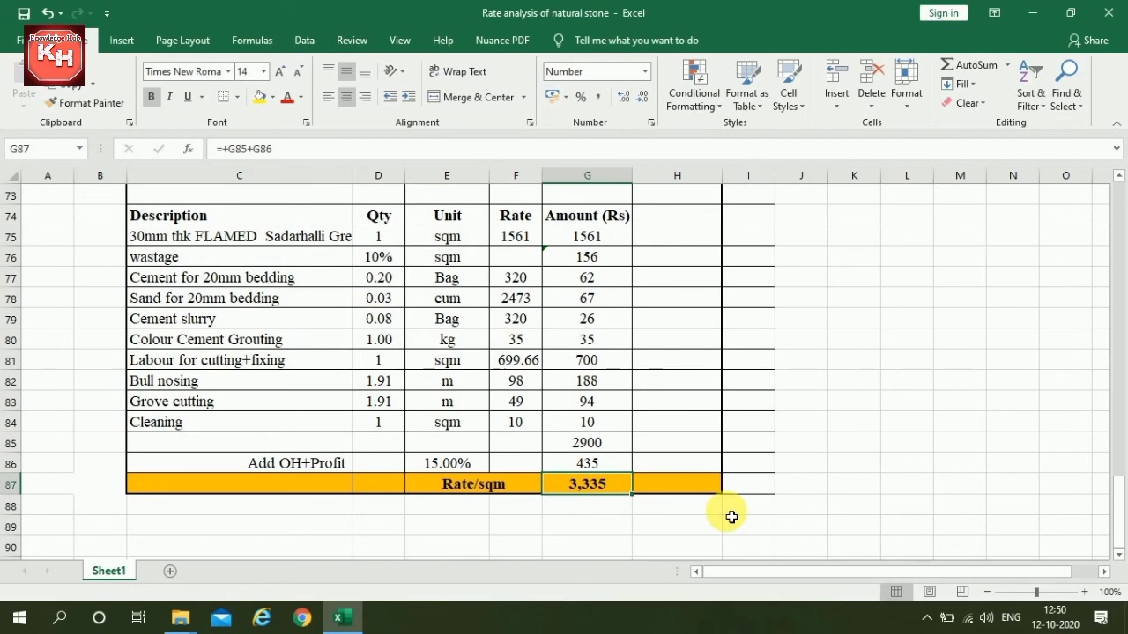
Step: Recap the staircase granite item from its specification through the tread and landing sizes to the final rate per sqm
{"action": "scroll", "coordinate": [595, 493], "scroll_direction": "down", "scroll_amount": 3}
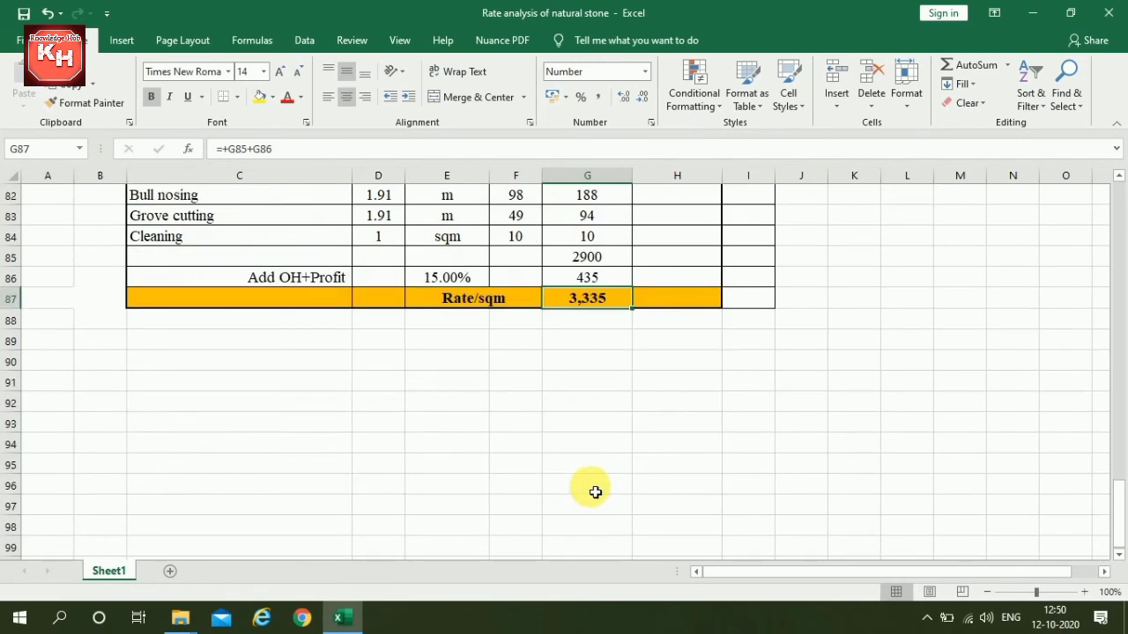
{"action": "scroll", "coordinate": [594, 492], "scroll_direction": "up", "scroll_amount": 3}
{"action": "scroll", "coordinate": [595, 492], "scroll_direction": "up", "scroll_amount": 4}
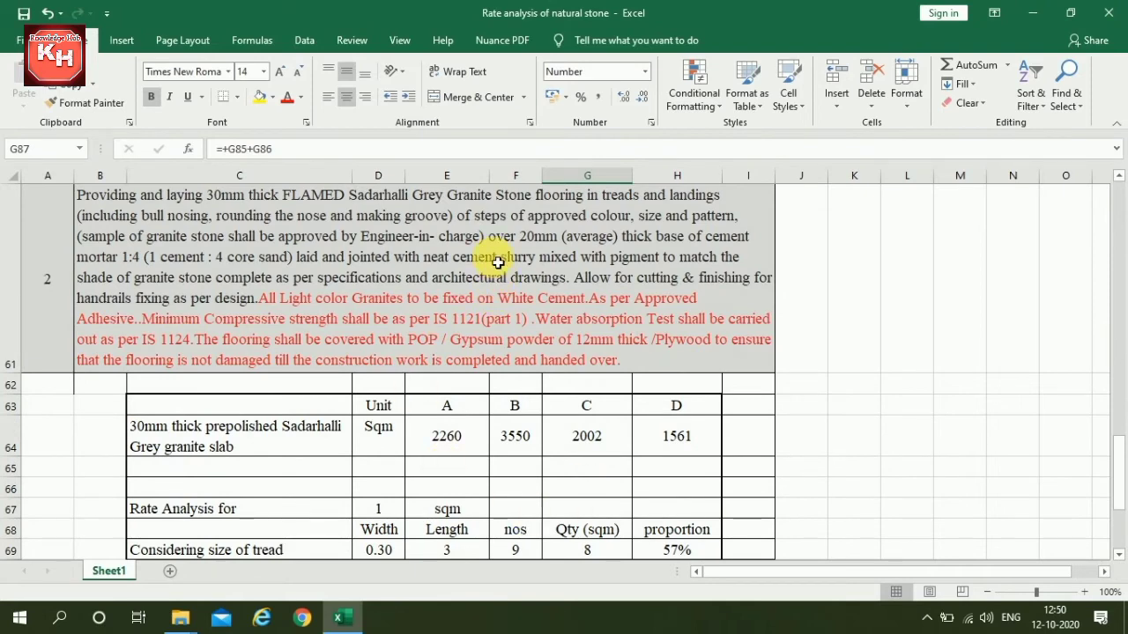
{"action": "scroll", "coordinate": [493, 330], "scroll_direction": "down", "scroll_amount": 2}
{"action": "scroll", "coordinate": [493, 330], "scroll_direction": "down", "scroll_amount": 3}
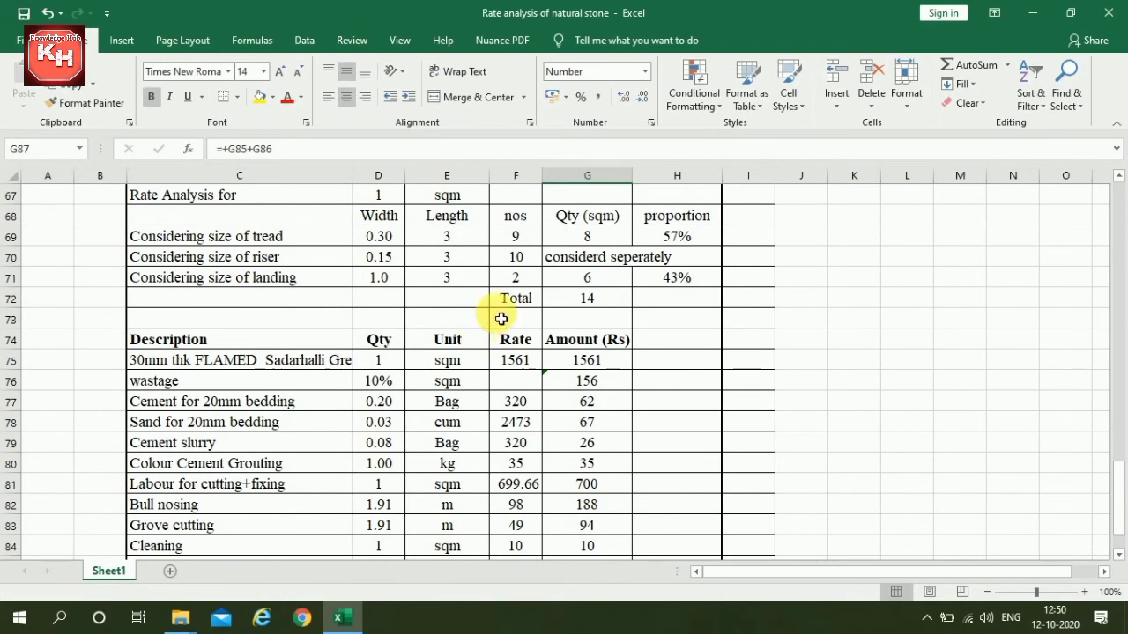
{"action": "scroll", "coordinate": [491, 305], "scroll_direction": "down", "scroll_amount": 1}
{"action": "scroll", "coordinate": [492, 305], "scroll_direction": "down", "scroll_amount": 3}
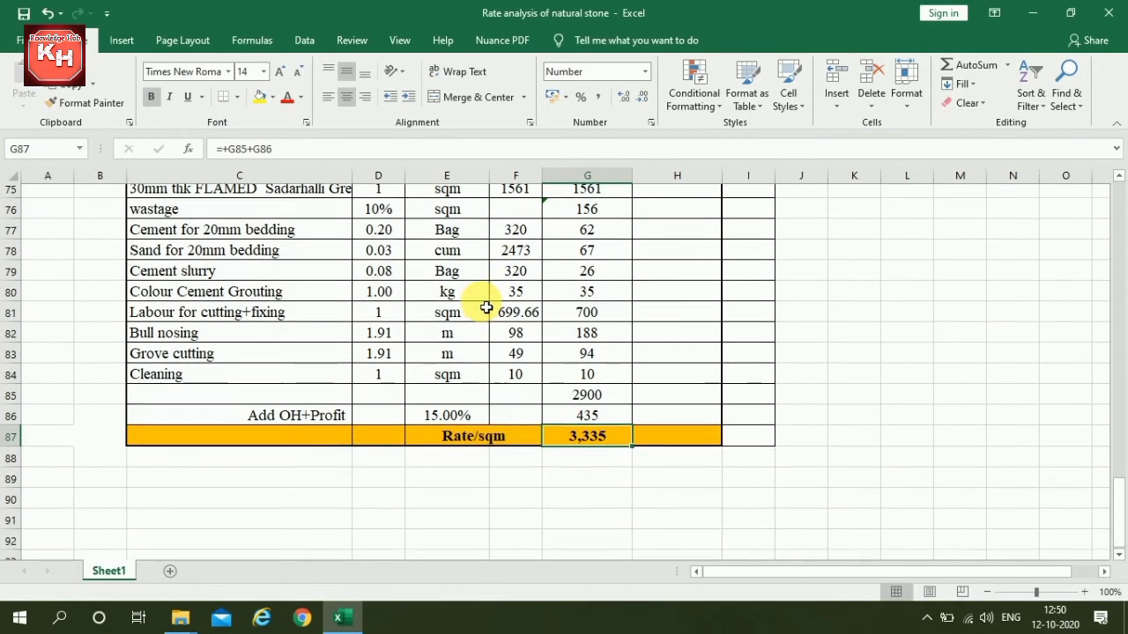
{"action": "scroll", "coordinate": [484, 310], "scroll_direction": "down", "scroll_amount": 1}
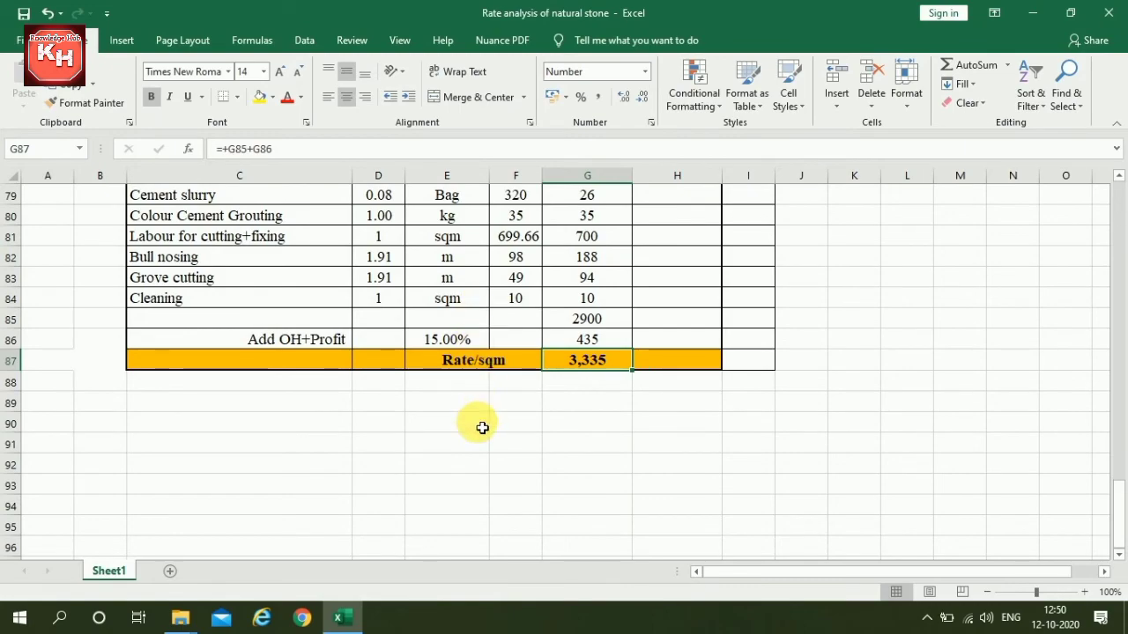